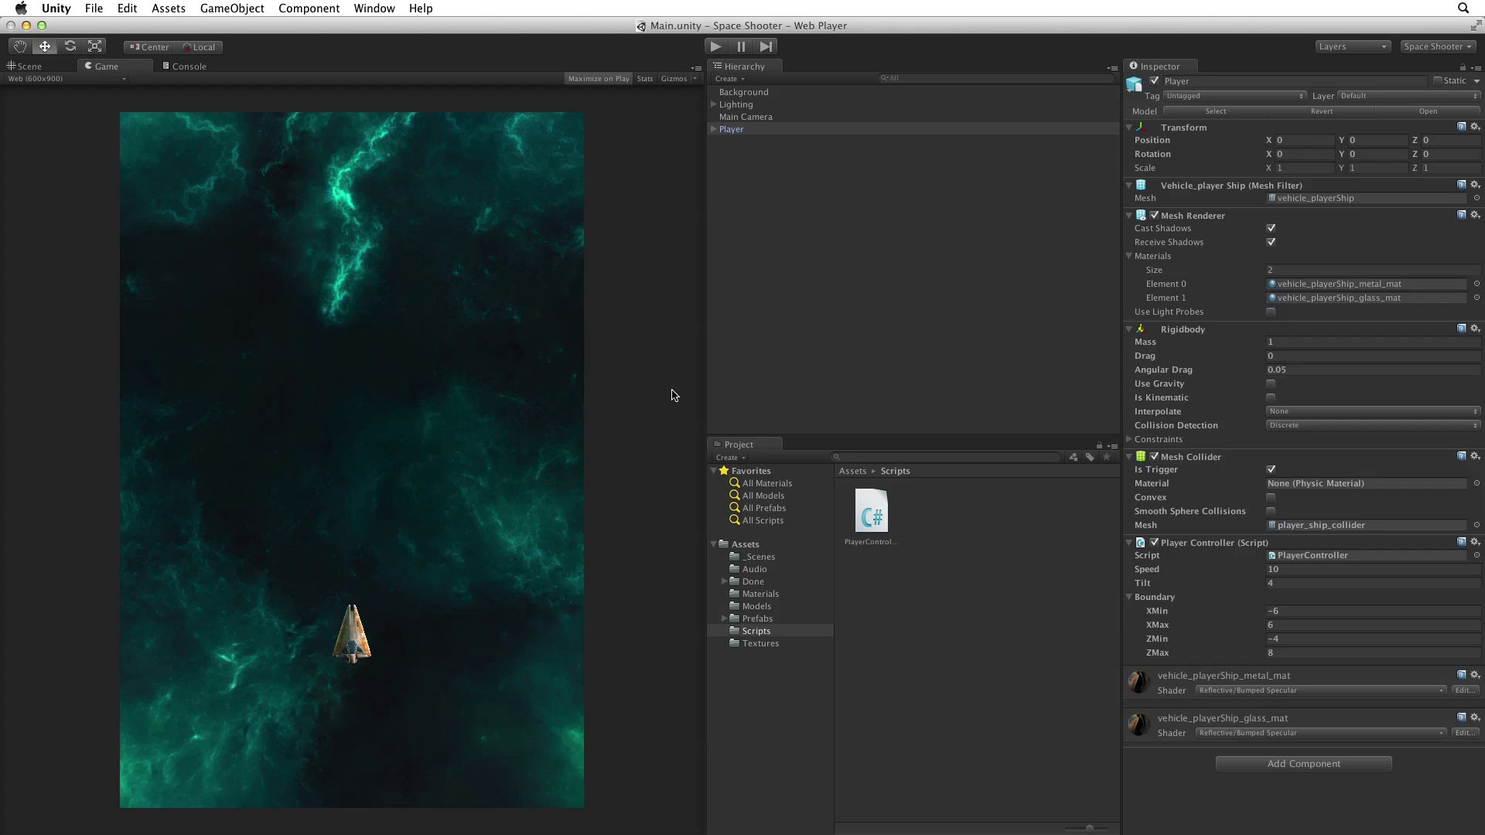
# Uncheck the Player GameObject's active box in the Inspector to hide the ship
pyautogui.click(756, 131)
pyautogui.click(1155, 80)
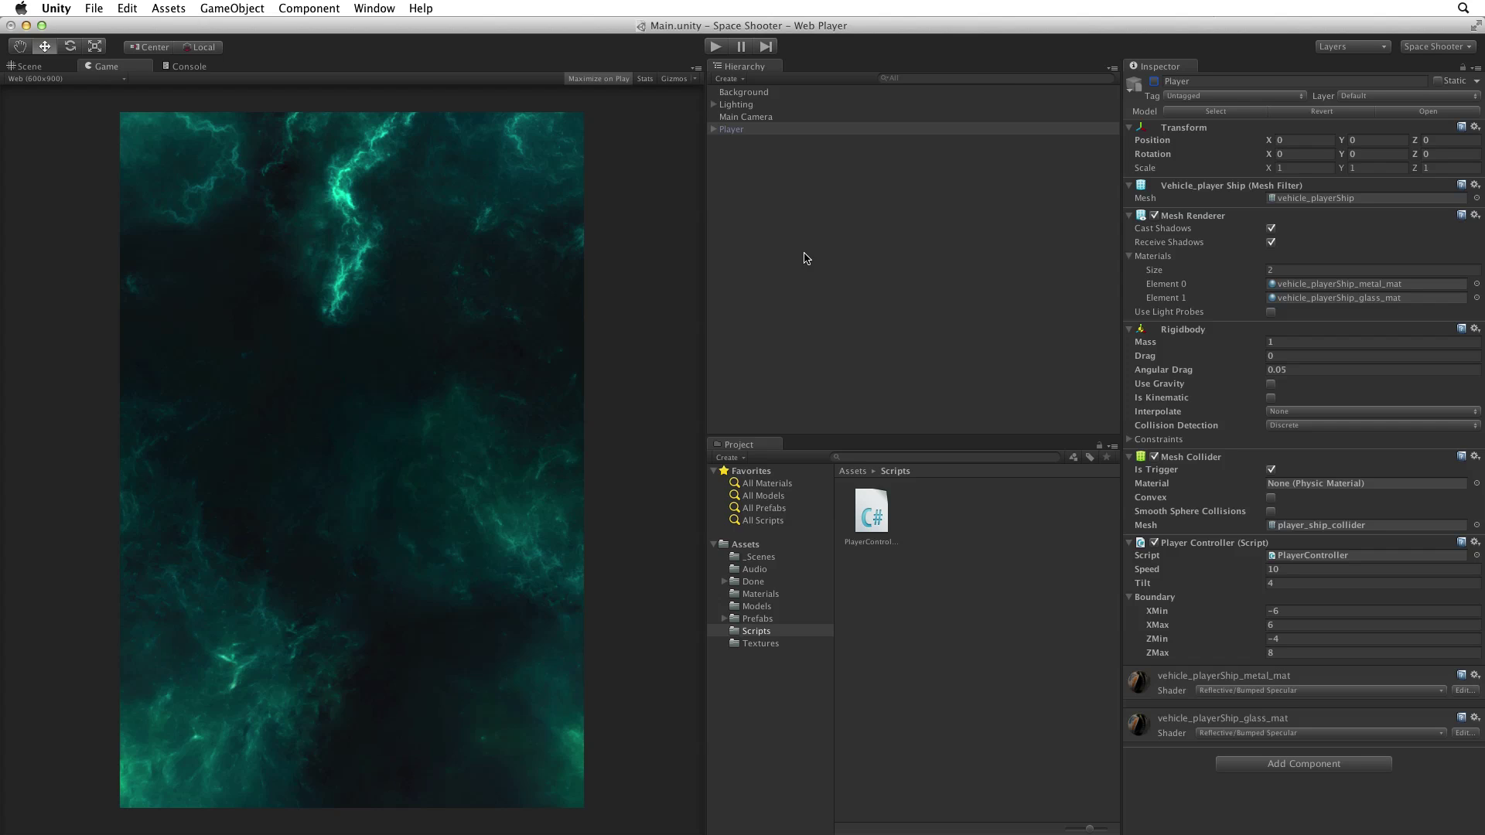
# Create an empty GameObject named Bolt and reset its Transform to position 0, 0, 0
pyautogui.press('super+shift+n')
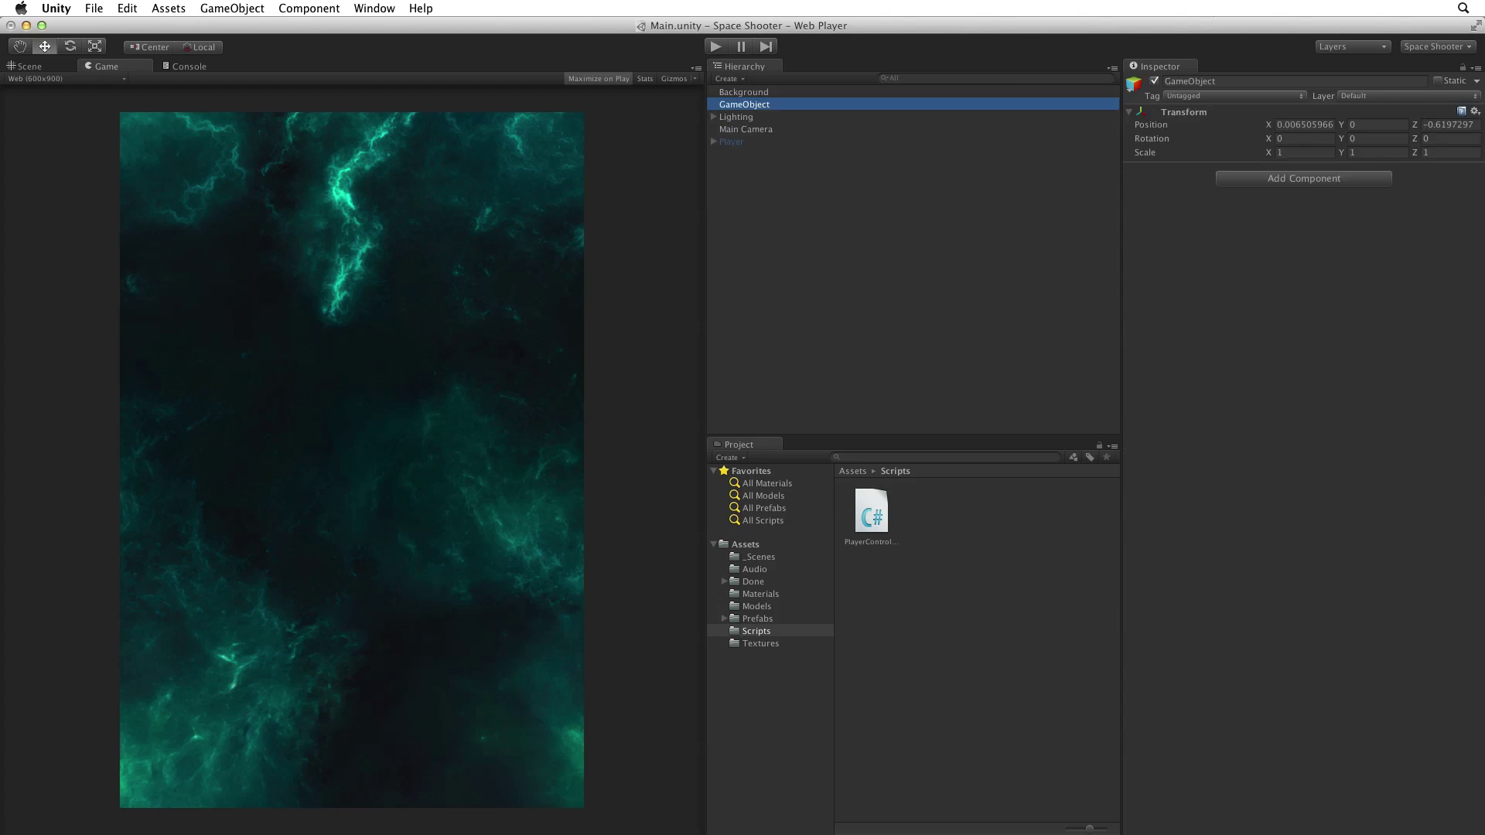
pyautogui.press('Return')
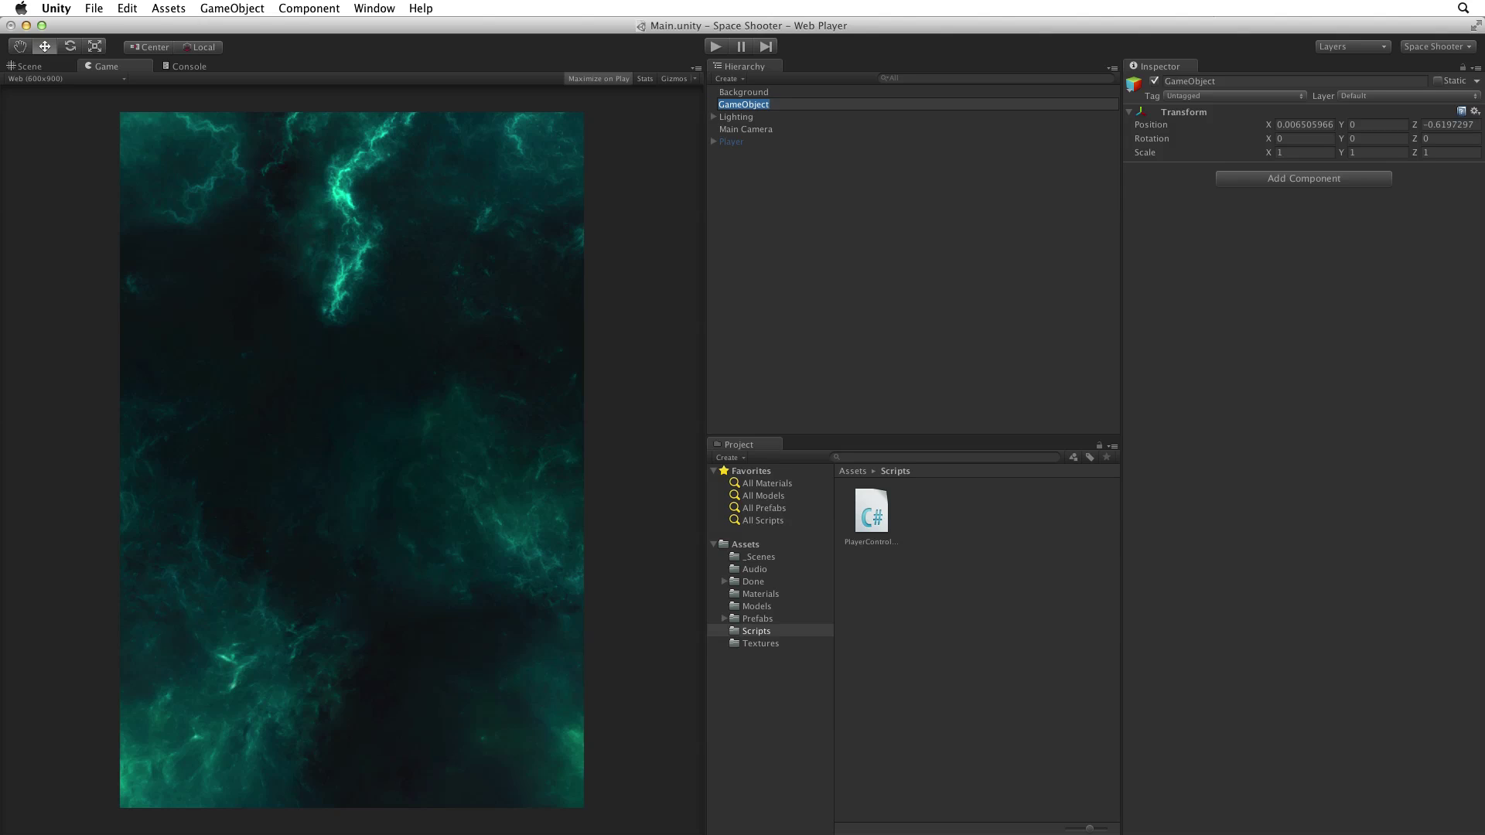
pyautogui.write('Bolt')
pyautogui.press('Return')
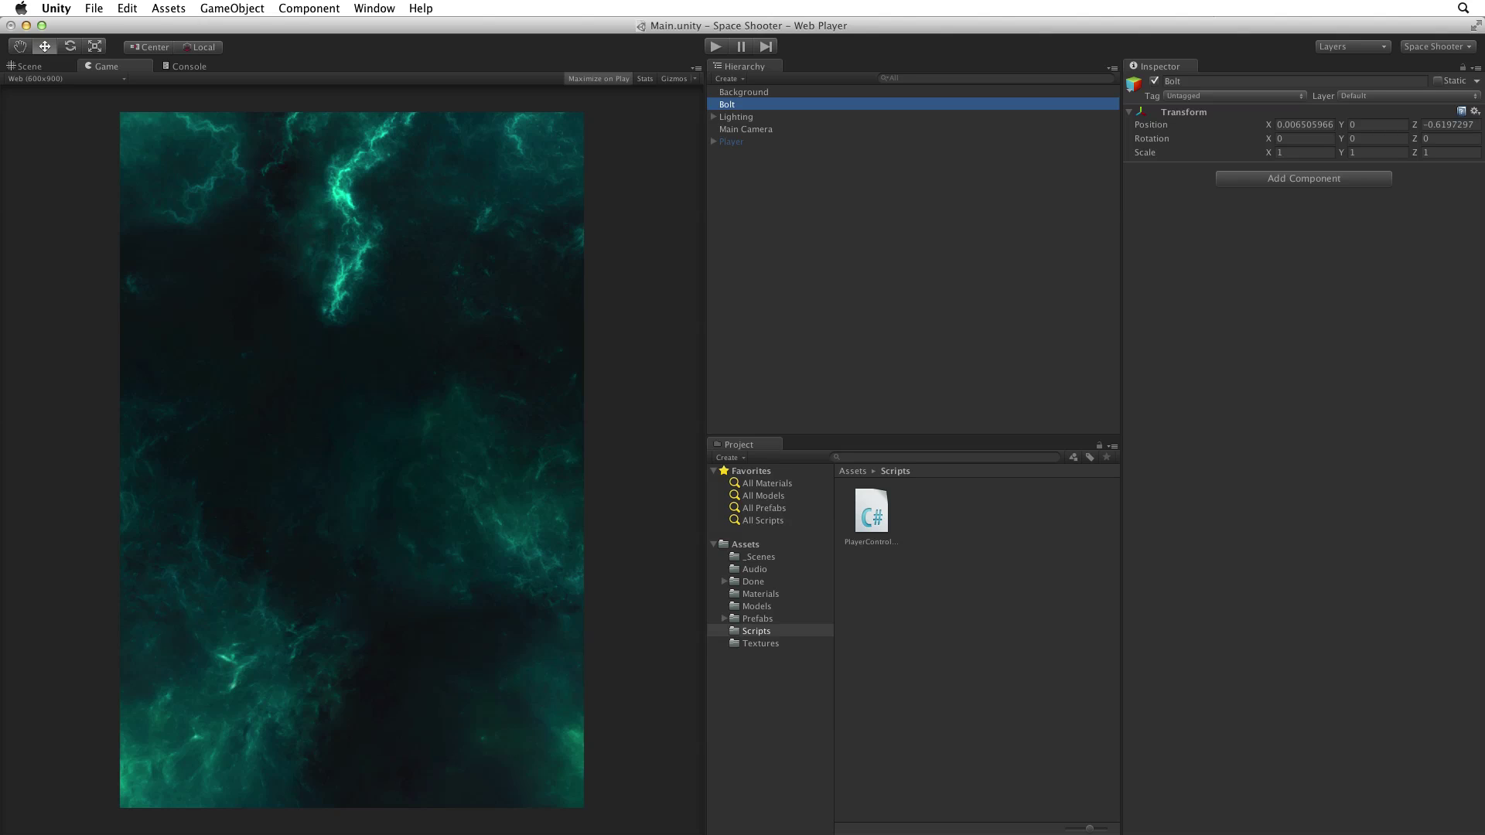
pyautogui.click(1474, 111)
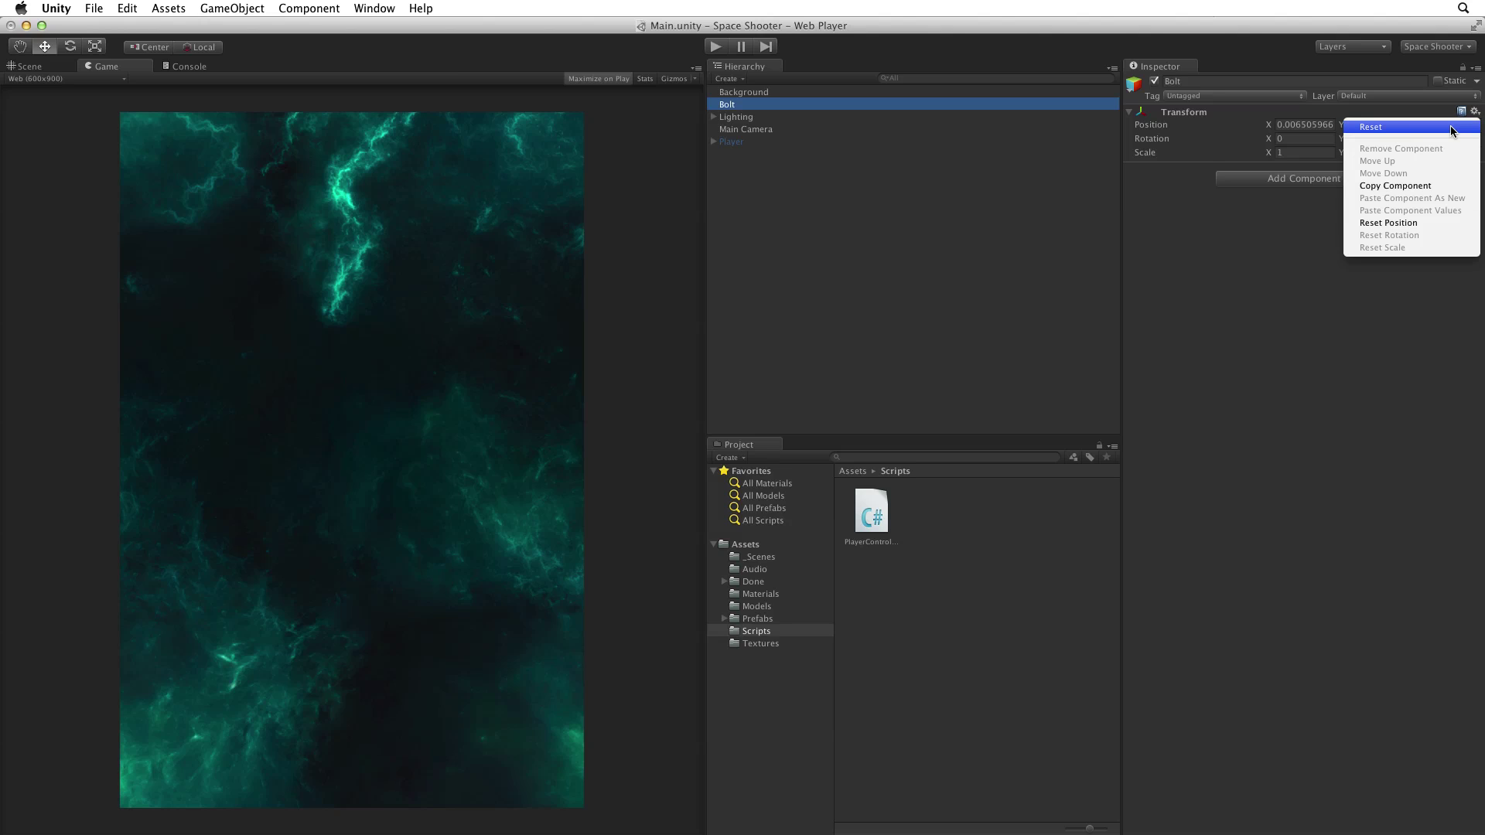
pyautogui.click(1451, 127)
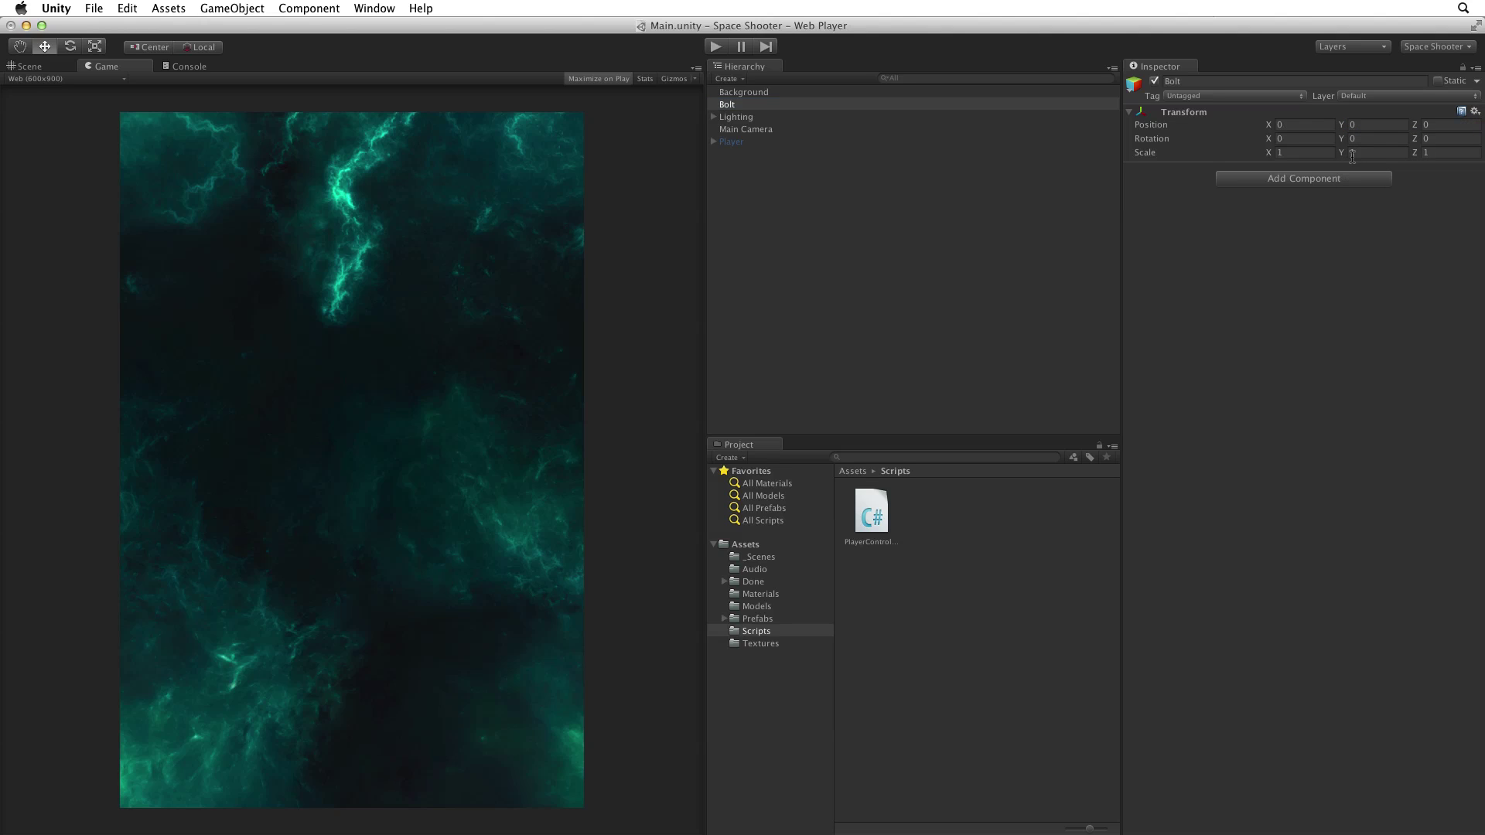
# Create a Quad from the Hierarchy and name it VFX
pyautogui.click(729, 79)
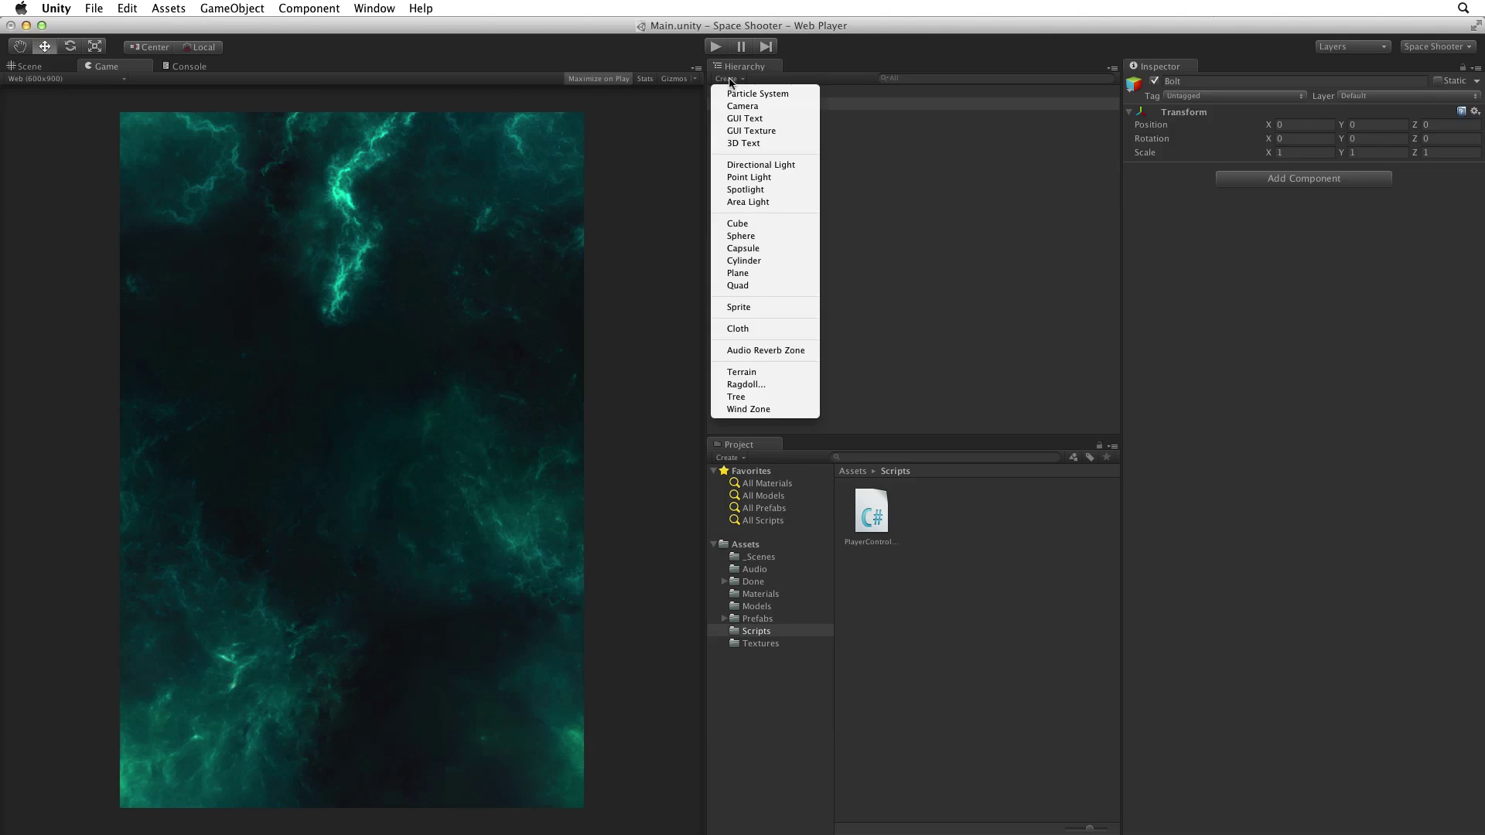
pyautogui.click(752, 286)
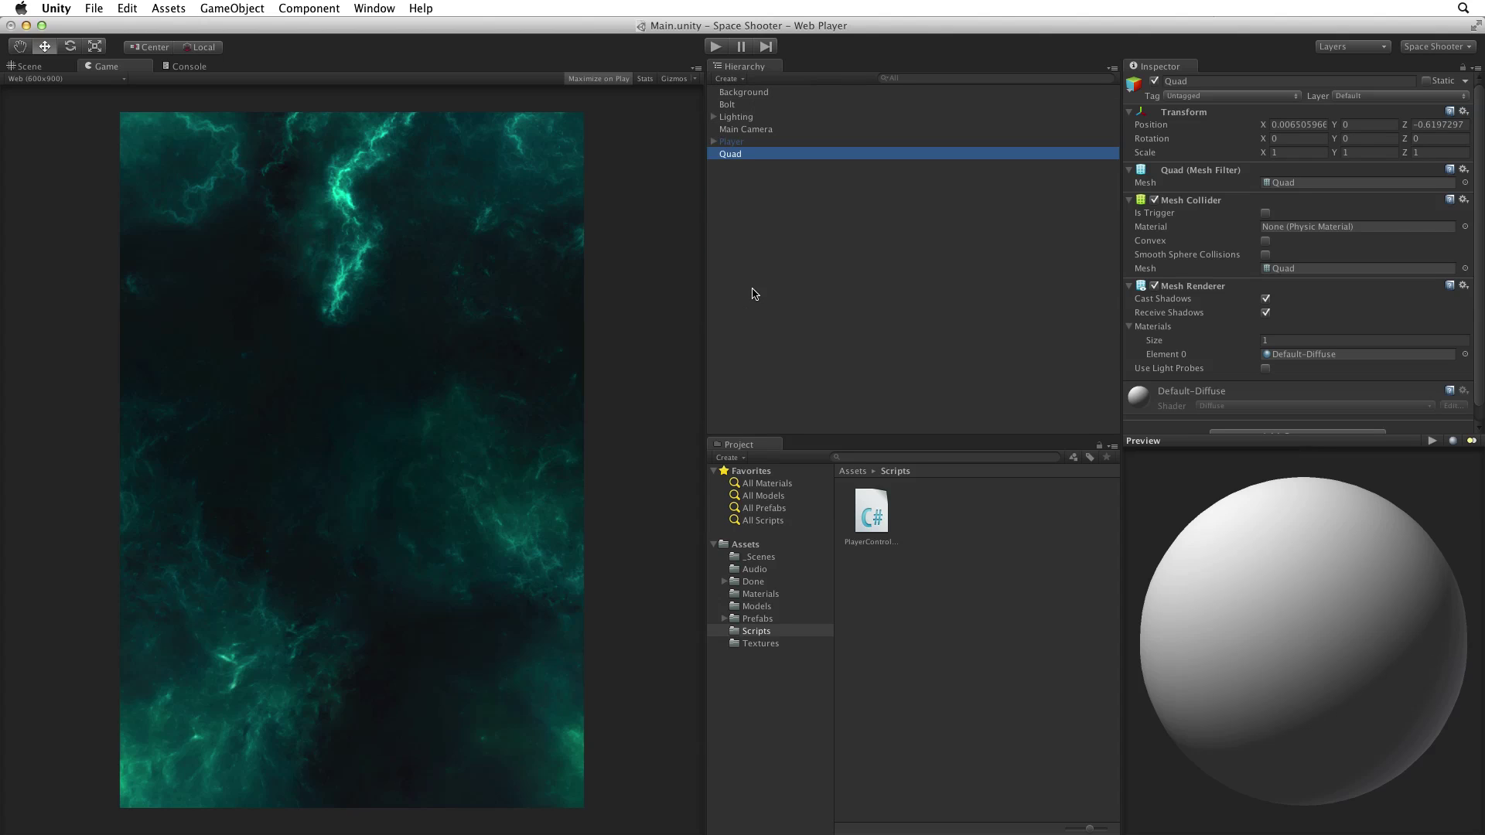
pyautogui.click(766, 155)
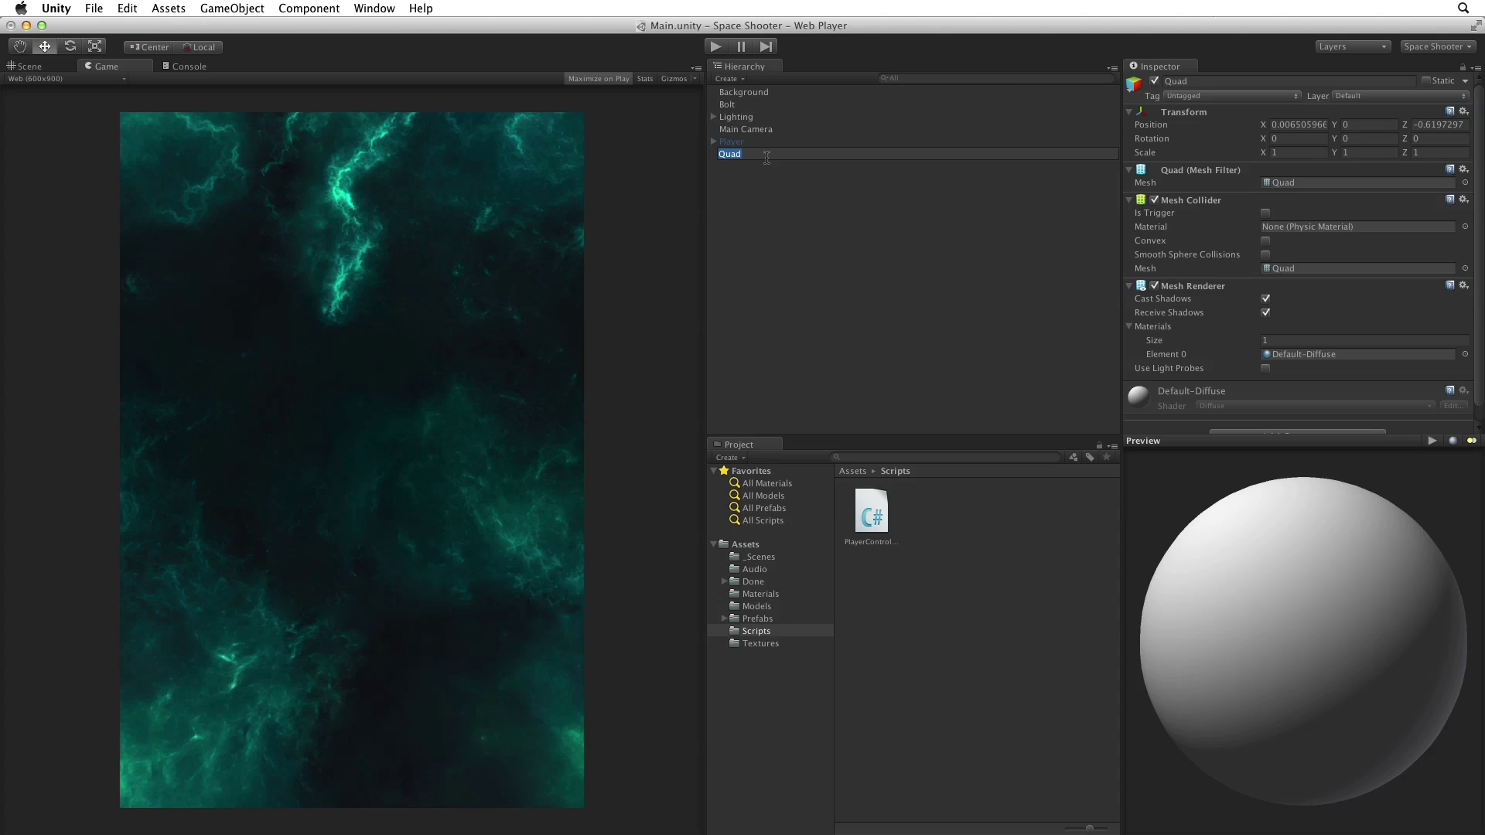
pyautogui.write('VFX')
pyautogui.press('Return')
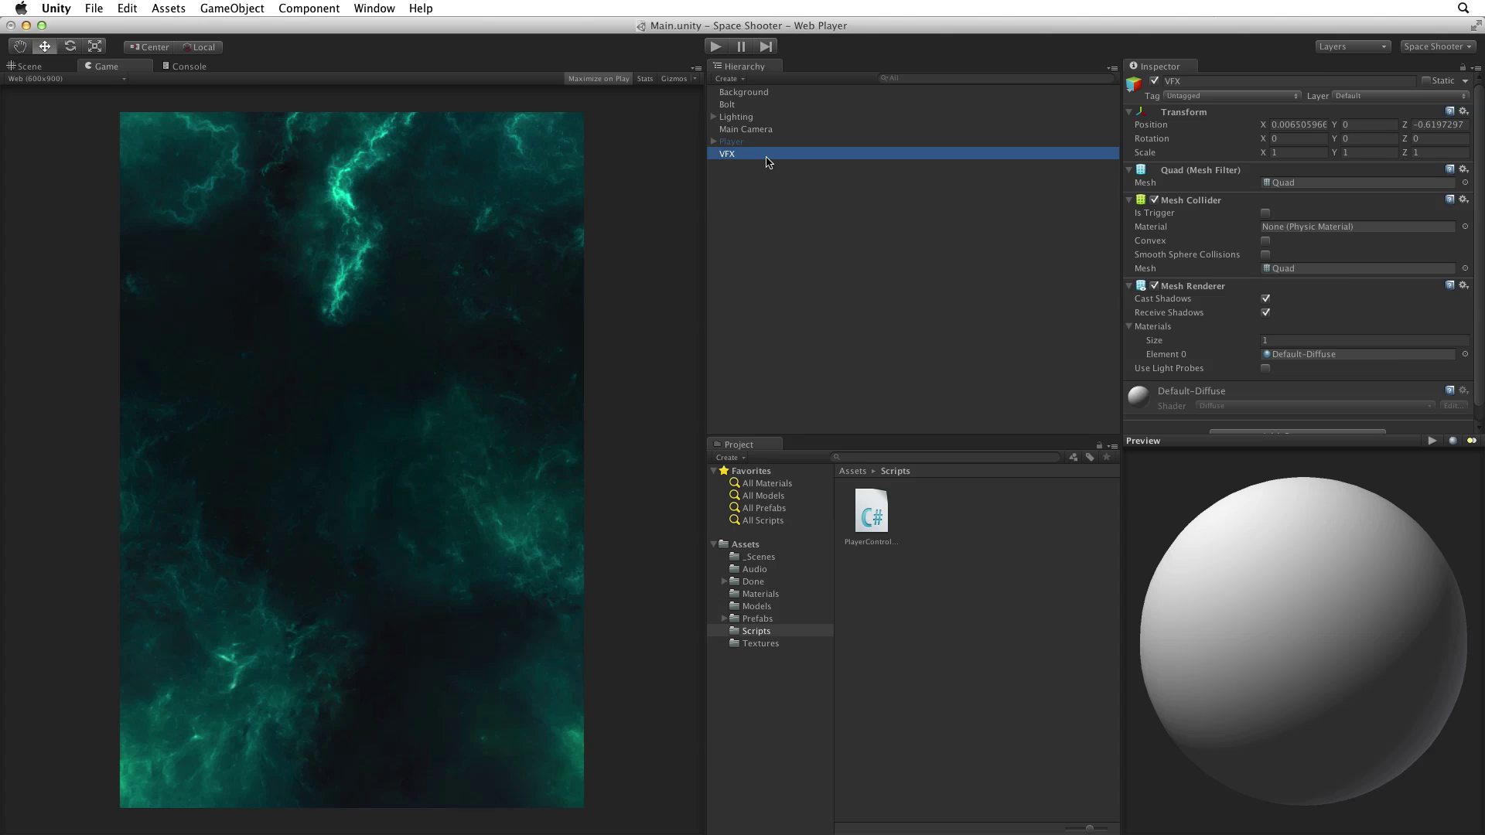
# Reset VFX's Transform to the origin and parent it under Bolt
pyautogui.click(1463, 112)
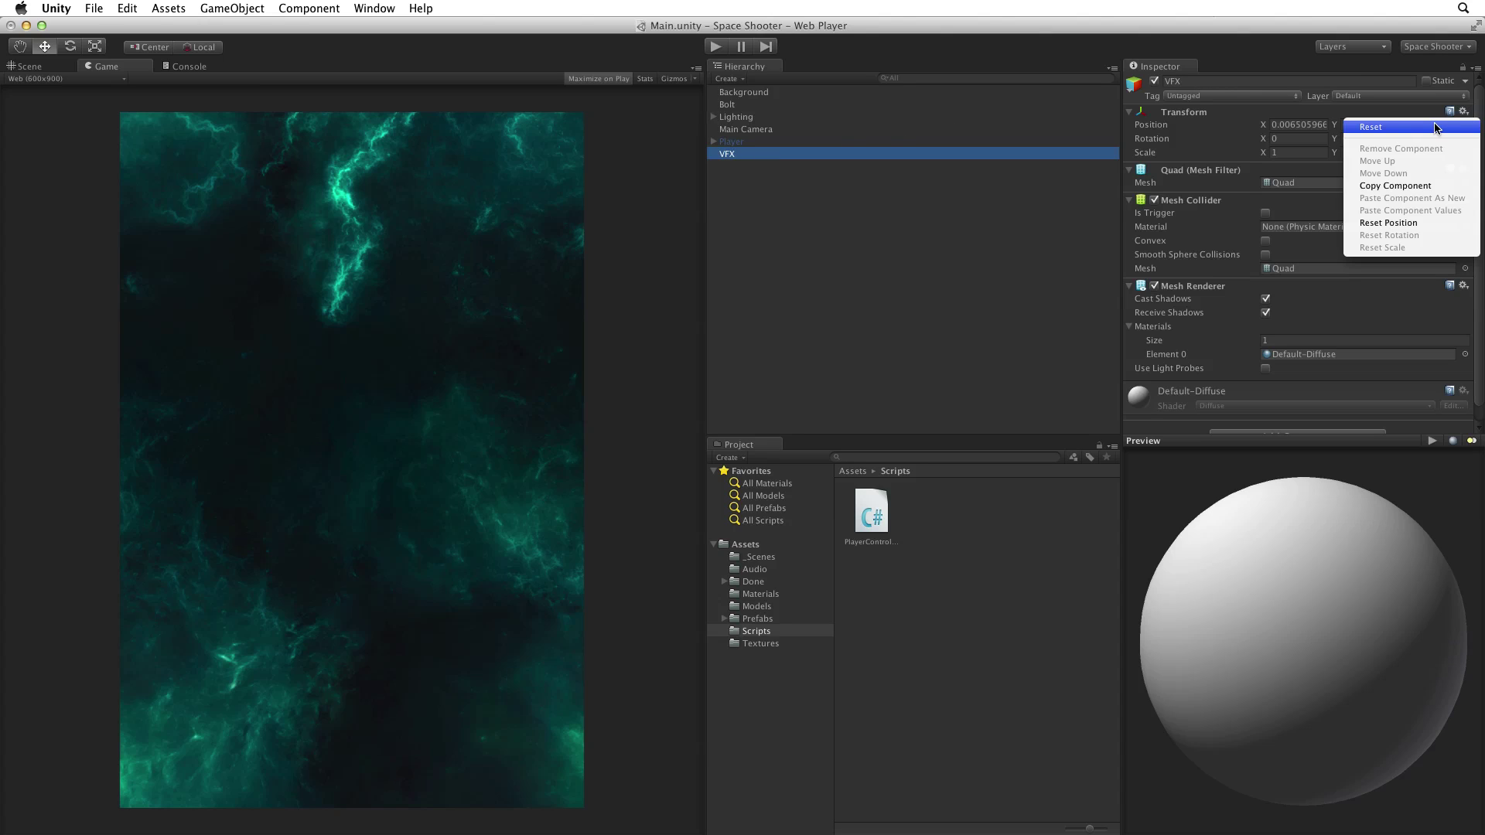
pyautogui.click(1437, 127)
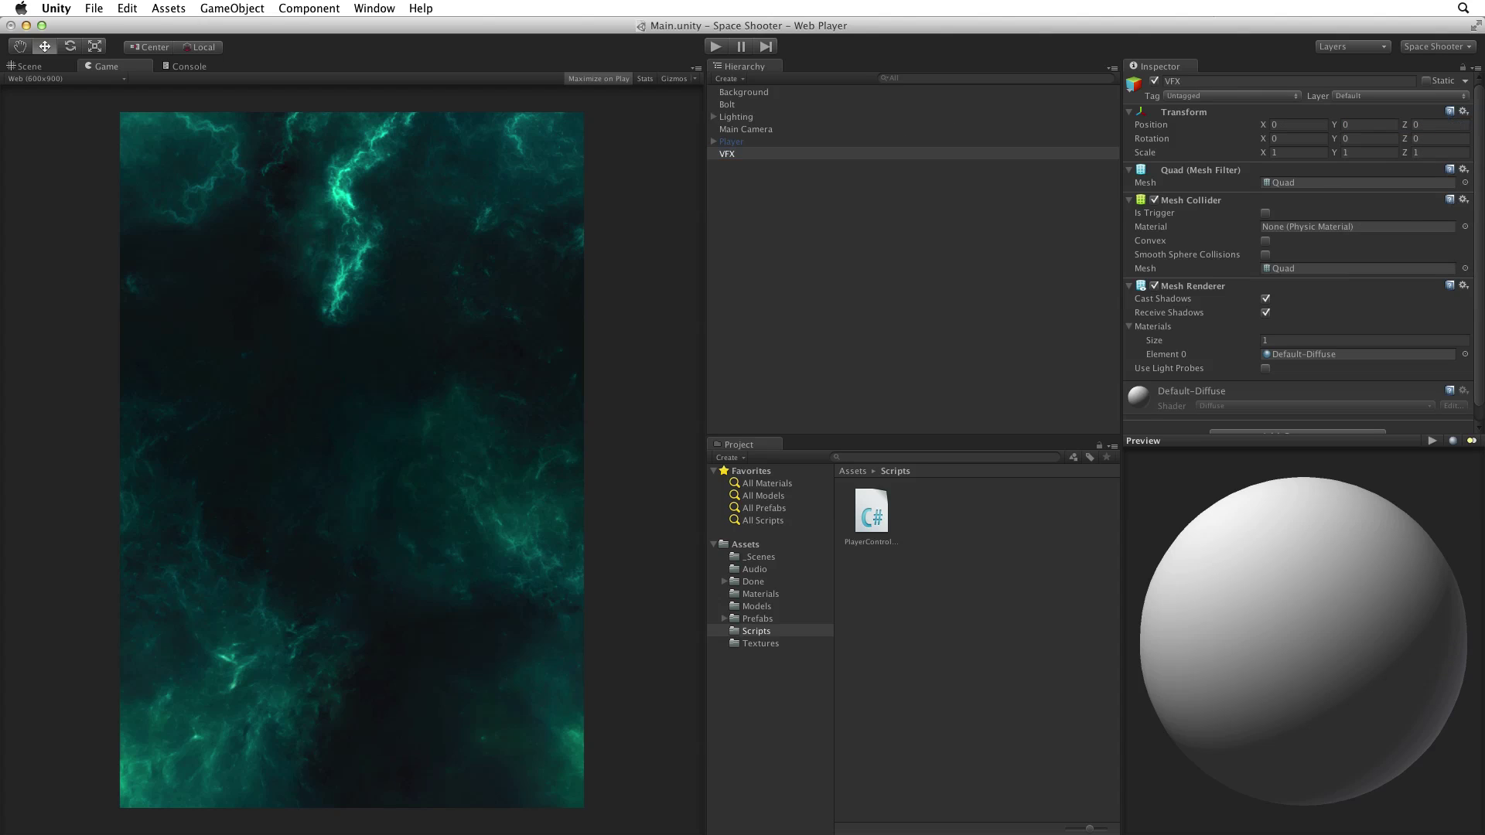
pyautogui.moveTo(731, 156); pyautogui.dragTo(772, 108)
pyautogui.click(714, 105)
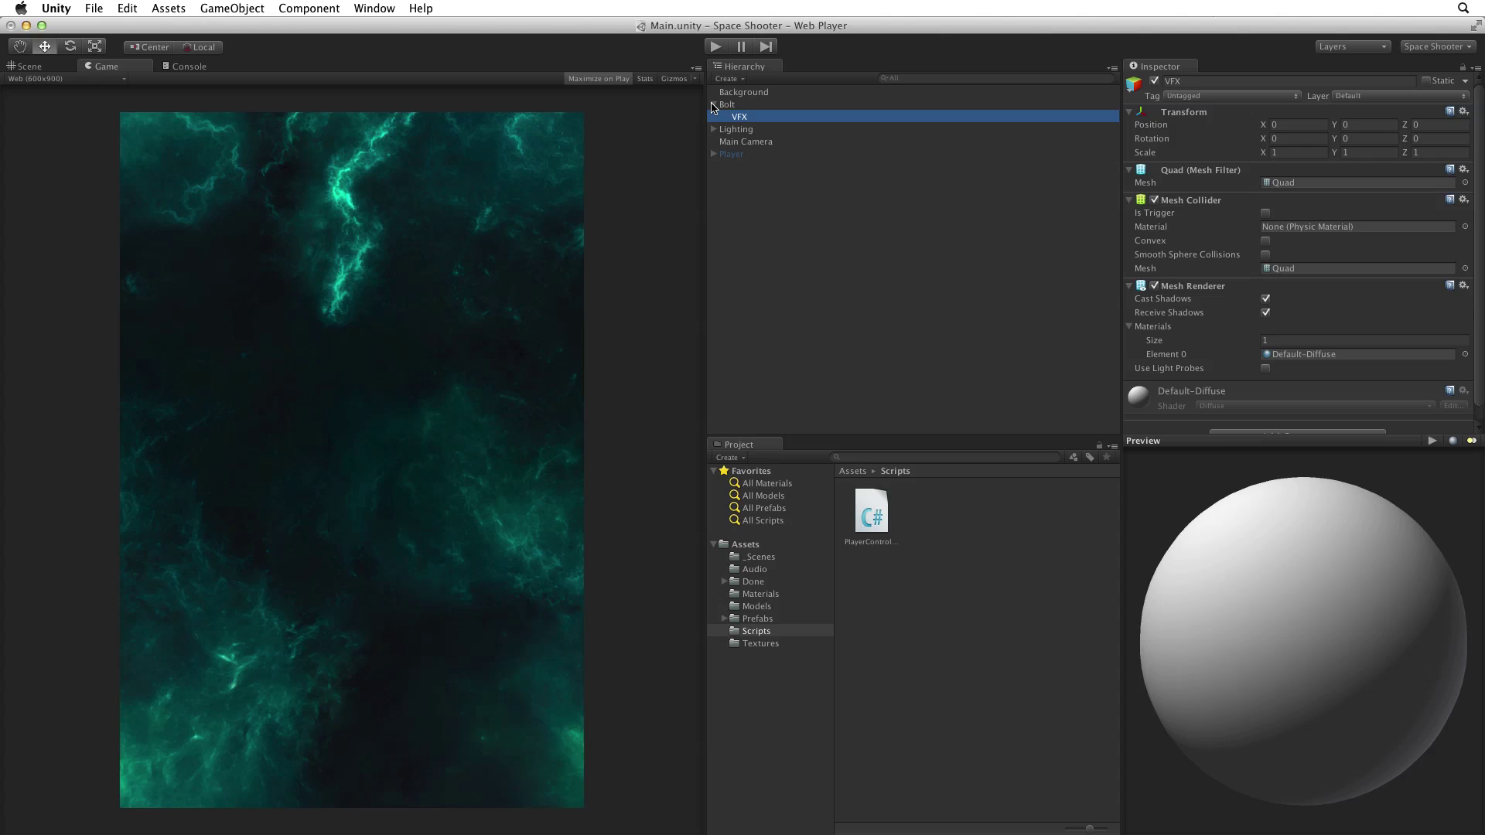
# Set VFX's Rotation X to 90 so the quad faces the top-down camera
pyautogui.click(31, 68)
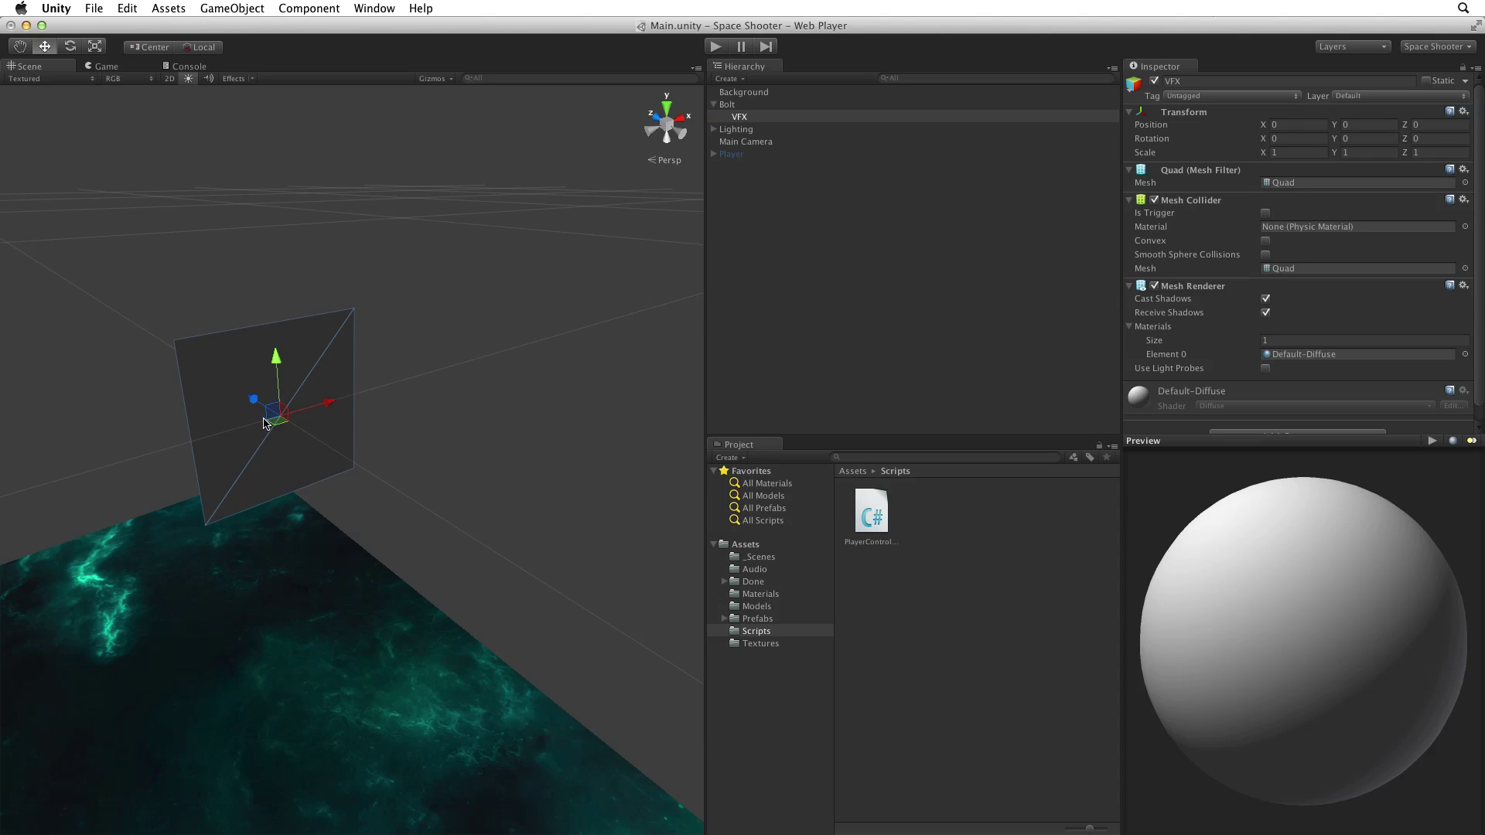
pyautogui.keyDown('alt'); pyautogui.moveTo(243, 411); pyautogui.dragTo(269, 385); pyautogui.keyUp('alt')
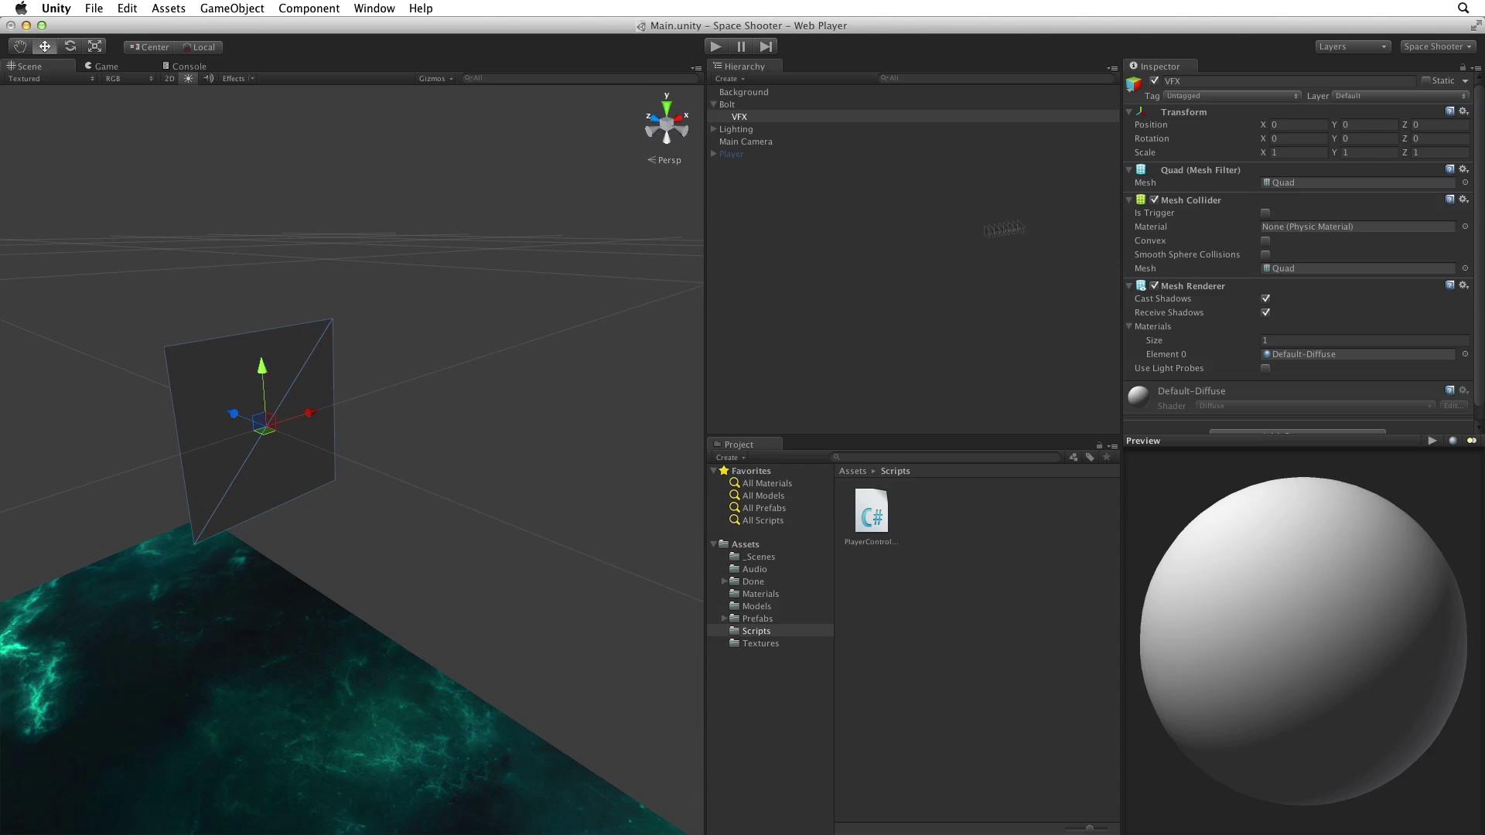
pyautogui.click(1277, 139)
pyautogui.write('90')
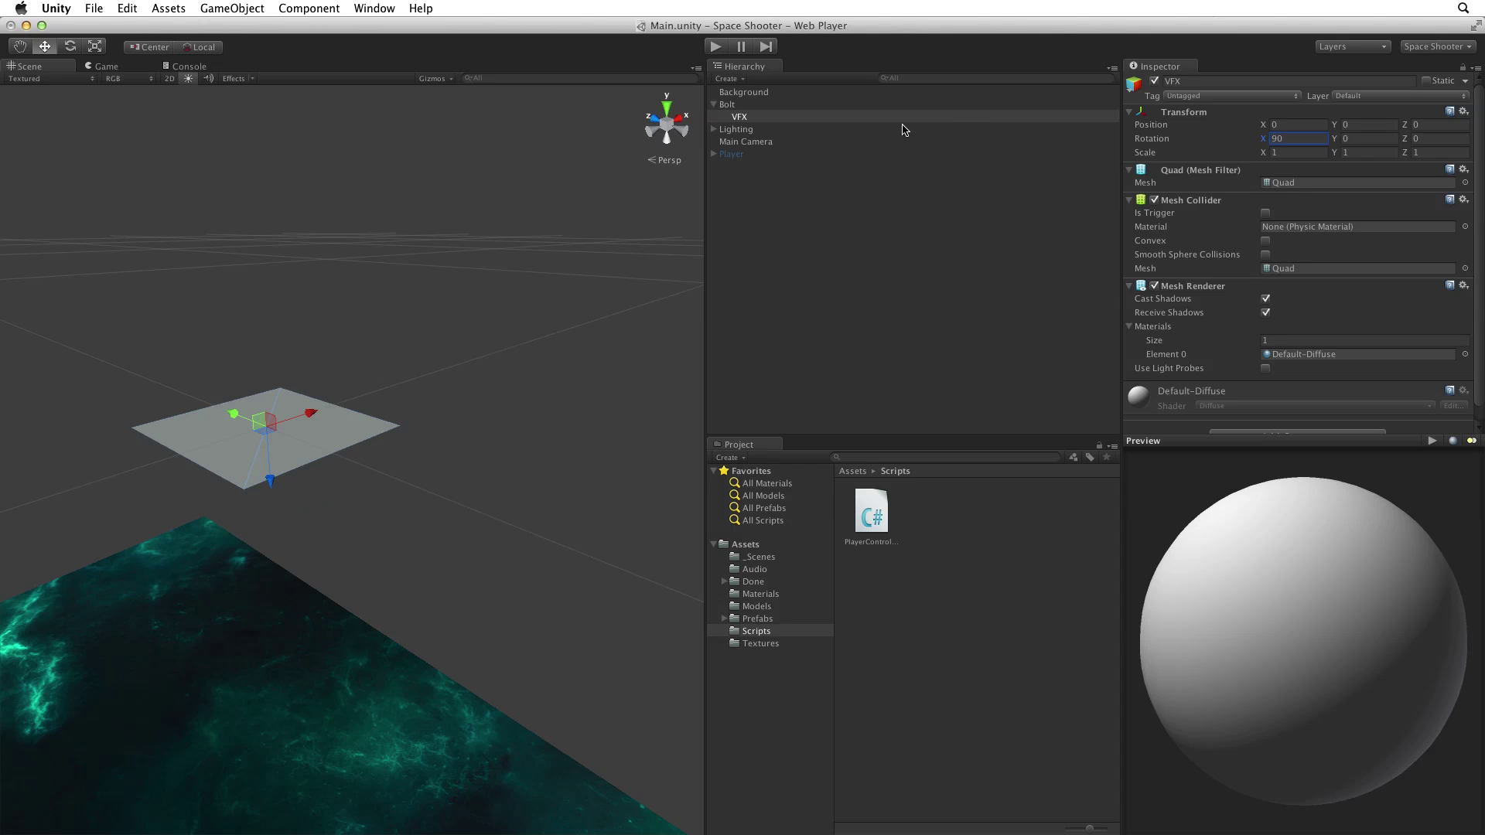
pyautogui.keyDown('alt'); pyautogui.moveTo(229, 282); pyautogui.dragTo(209, 256); pyautogui.keyUp('alt')
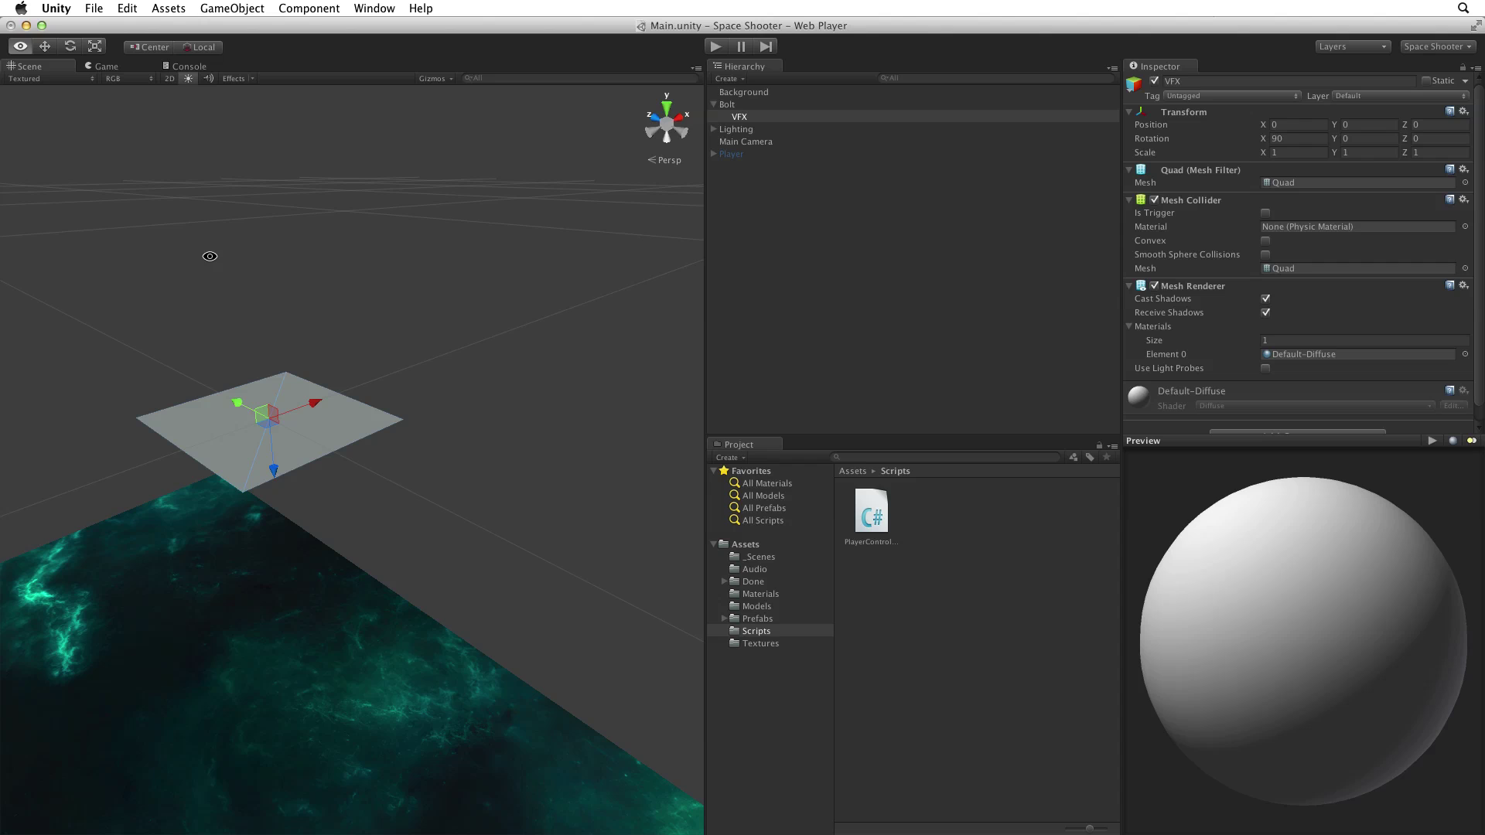
pyautogui.click(106, 68)
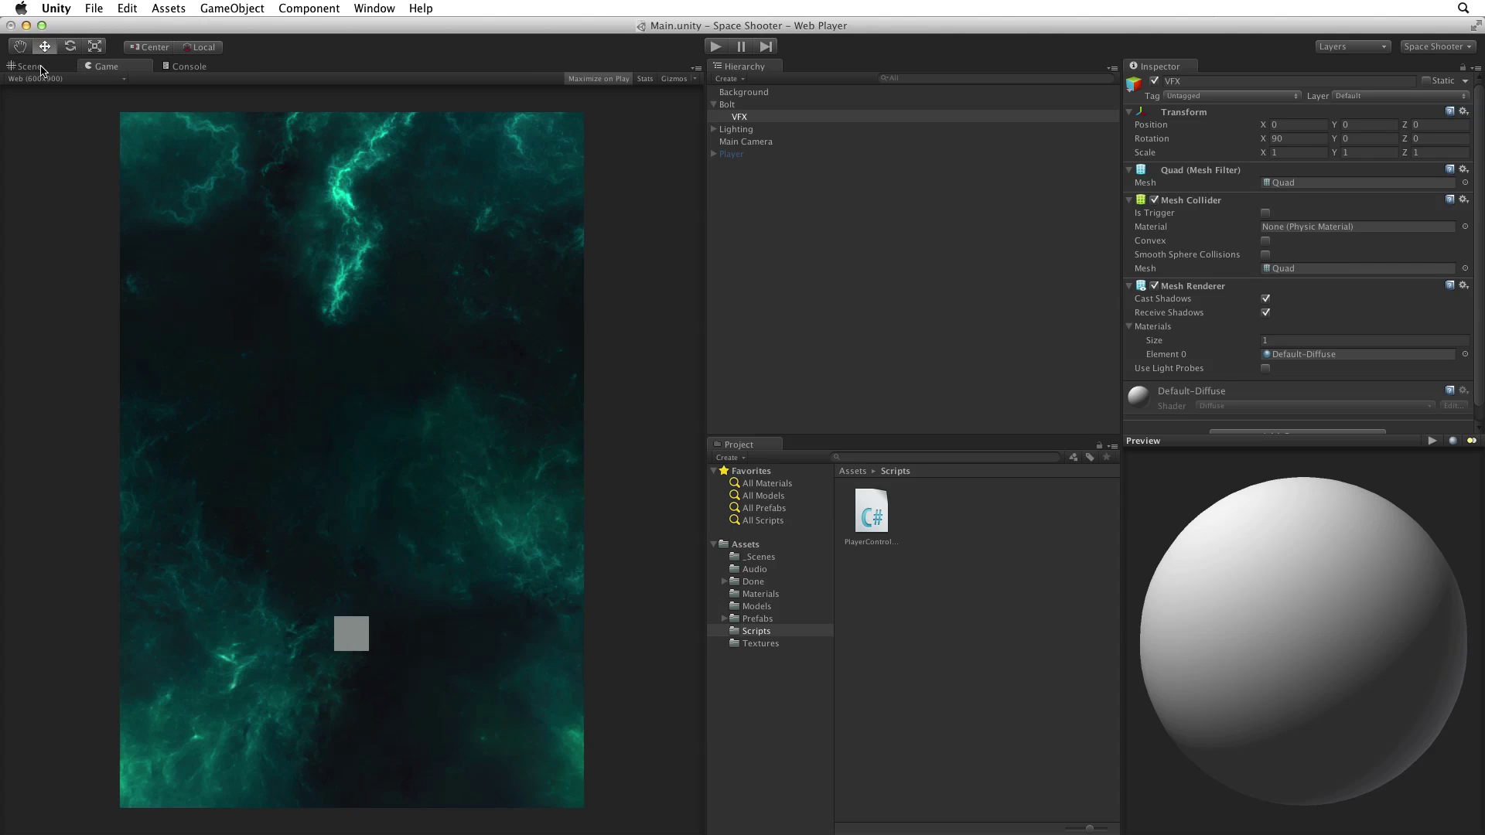
pyautogui.click(30, 66)
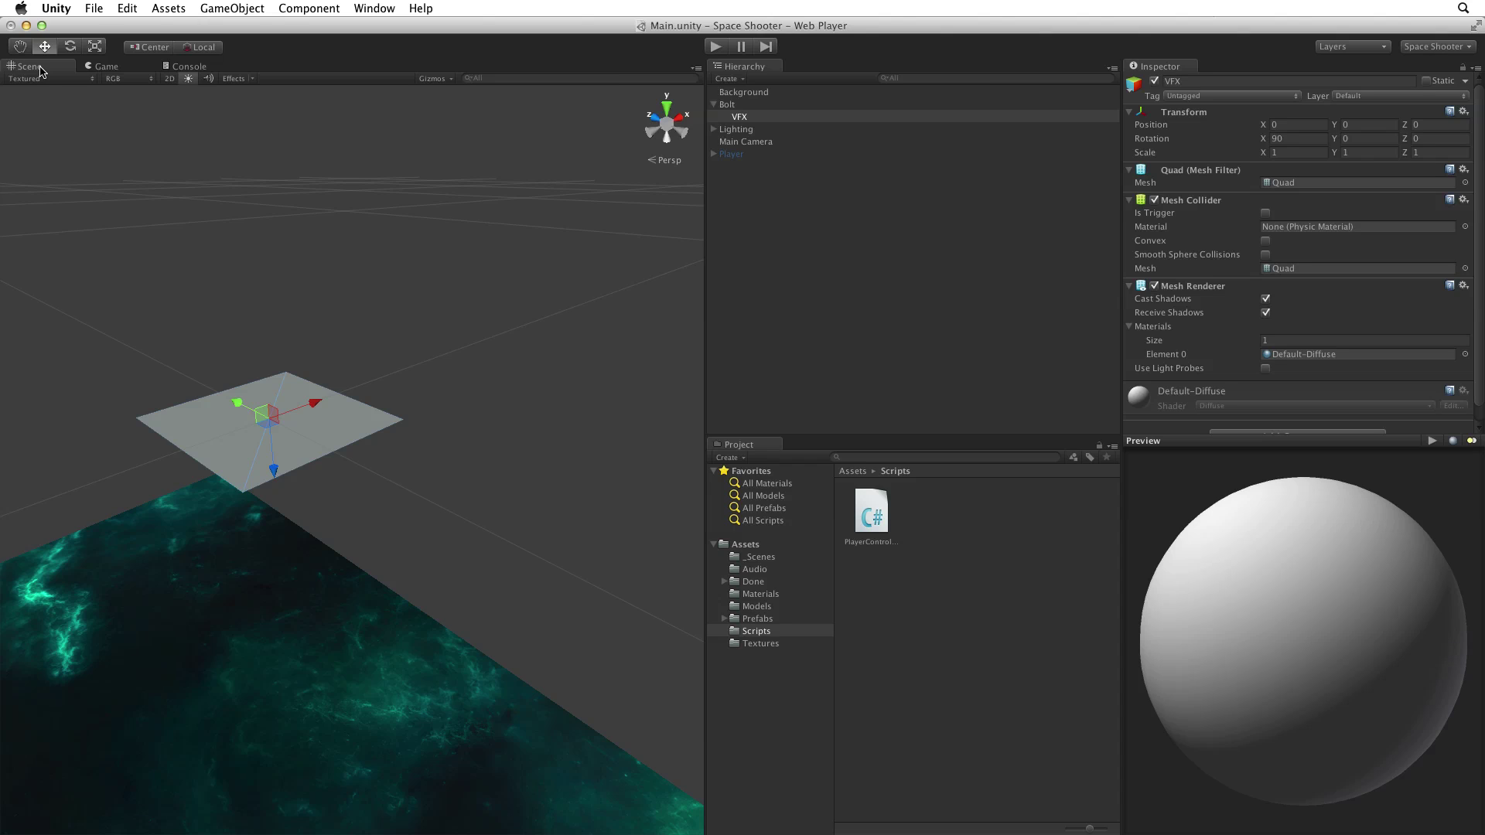
# Inspect the fx_lazer_orange_dff texture in Textures, then browse to the Materials folder
pyautogui.click(763, 645)
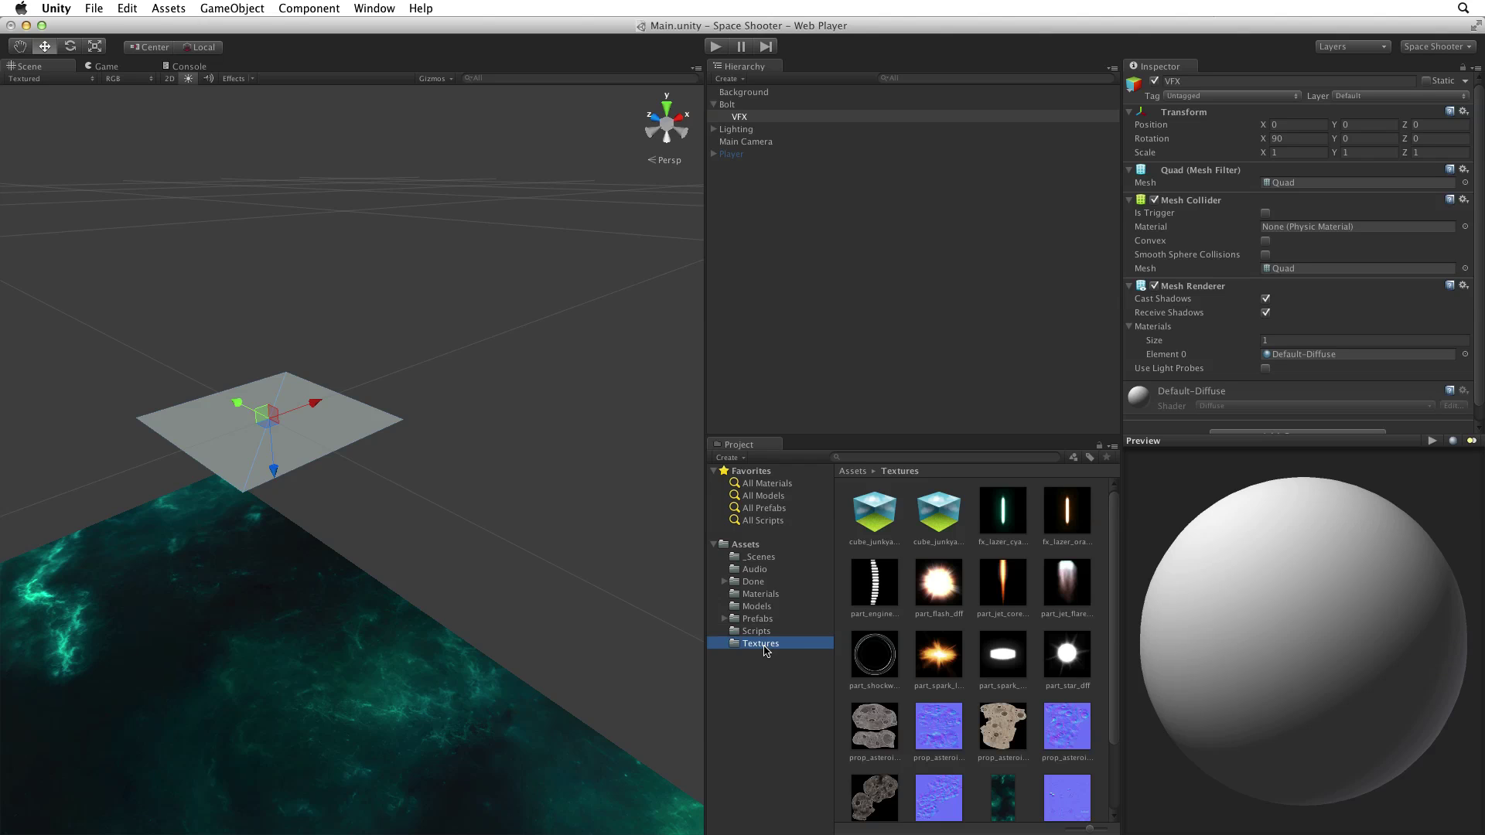
pyautogui.click(1073, 509)
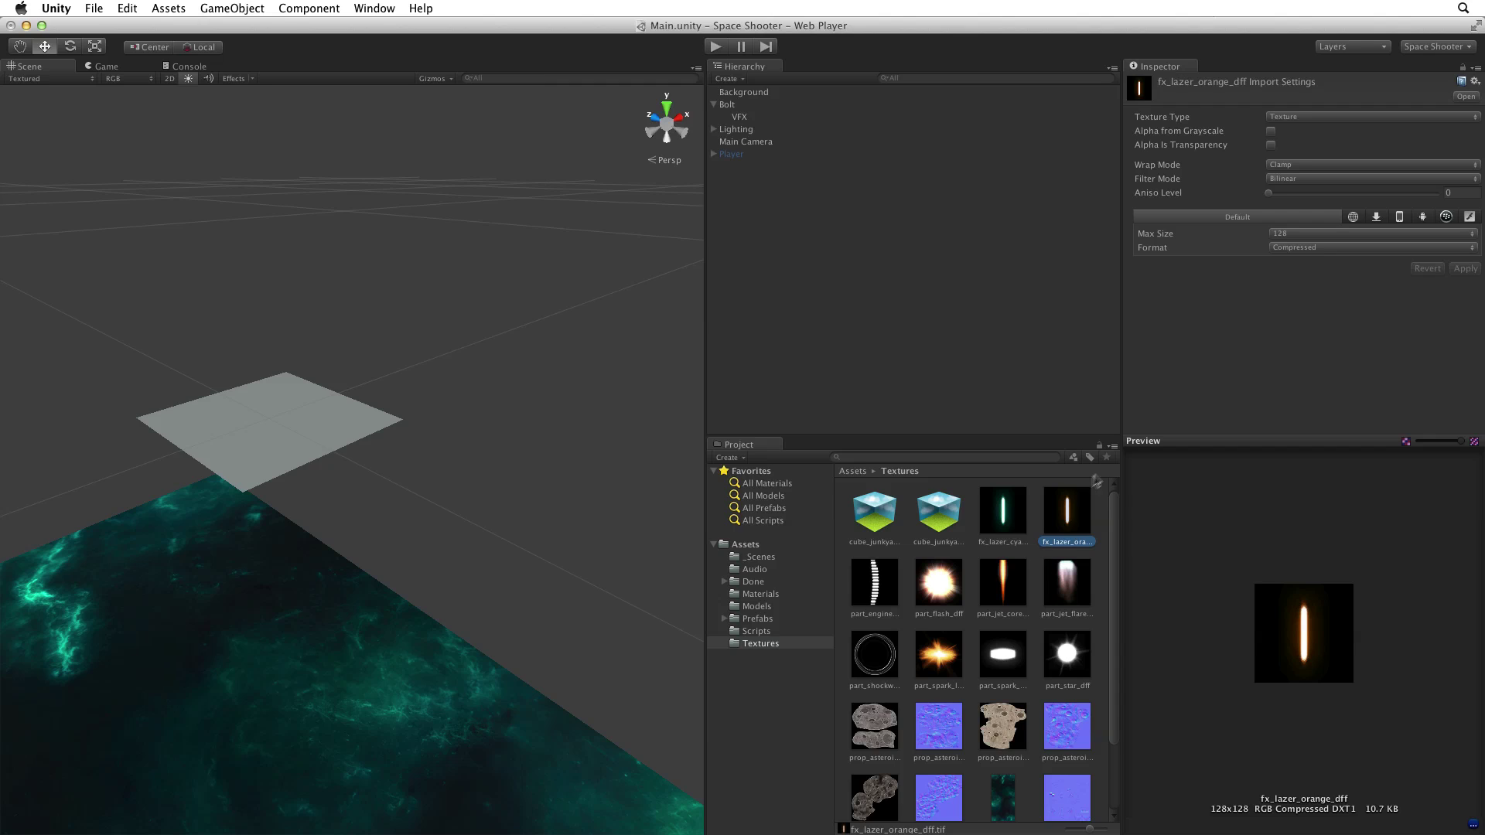
pyautogui.click(762, 595)
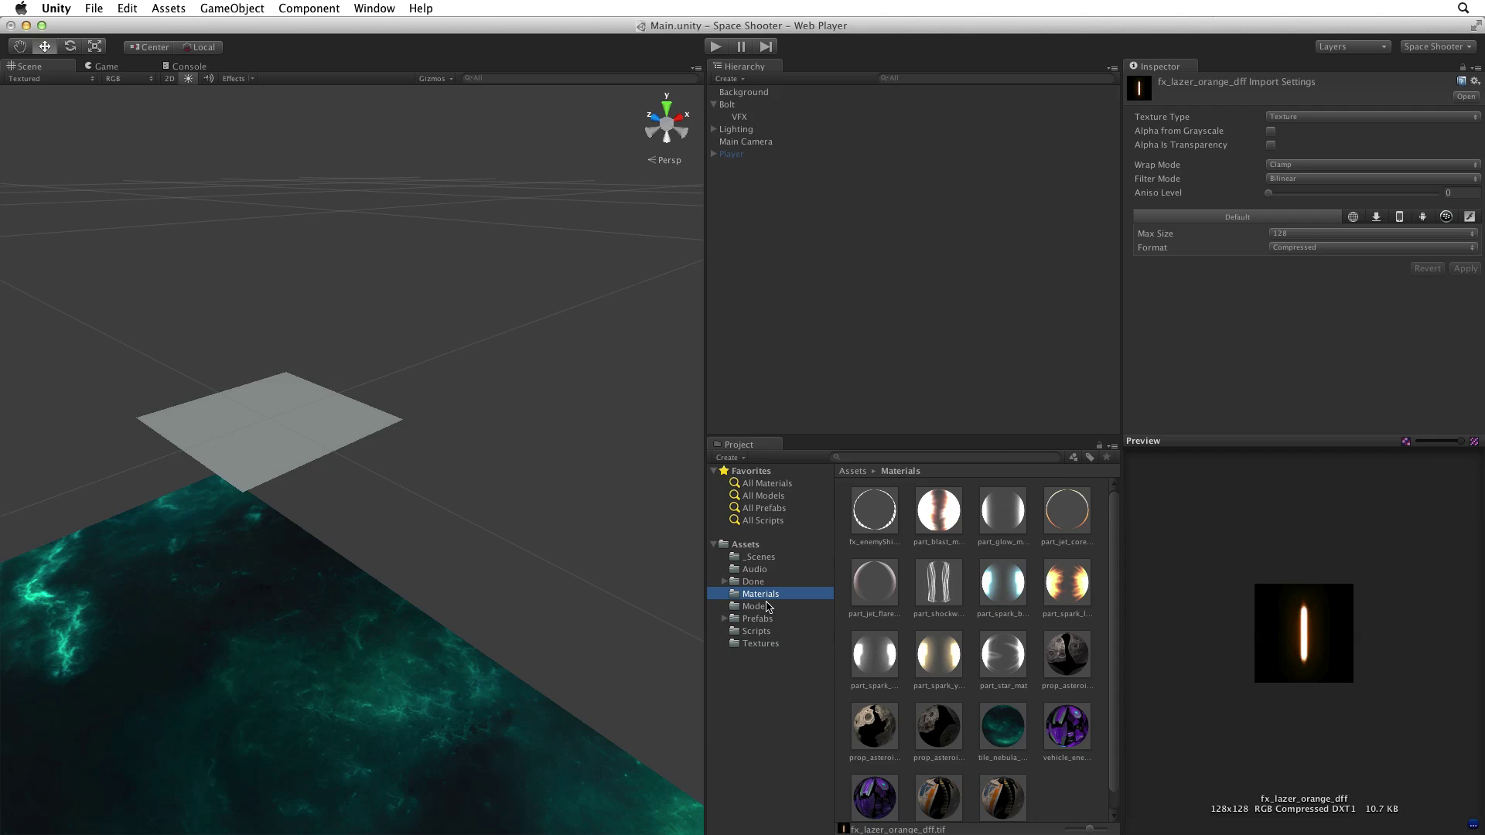
# Create a material named fx_bolt_orange in Materials and expand its properties
pyautogui.click(730, 458)
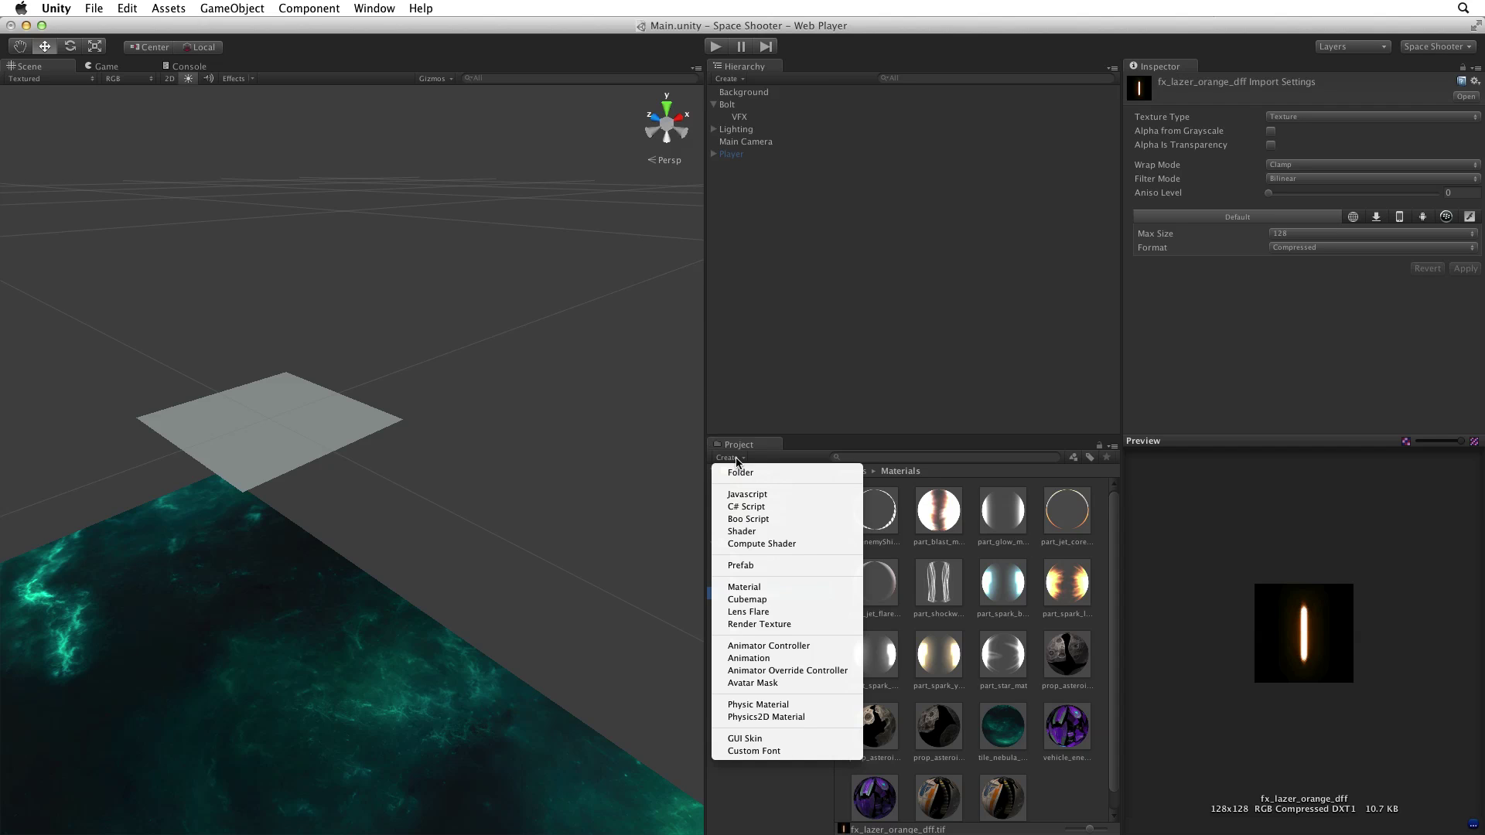
pyautogui.click(757, 587)
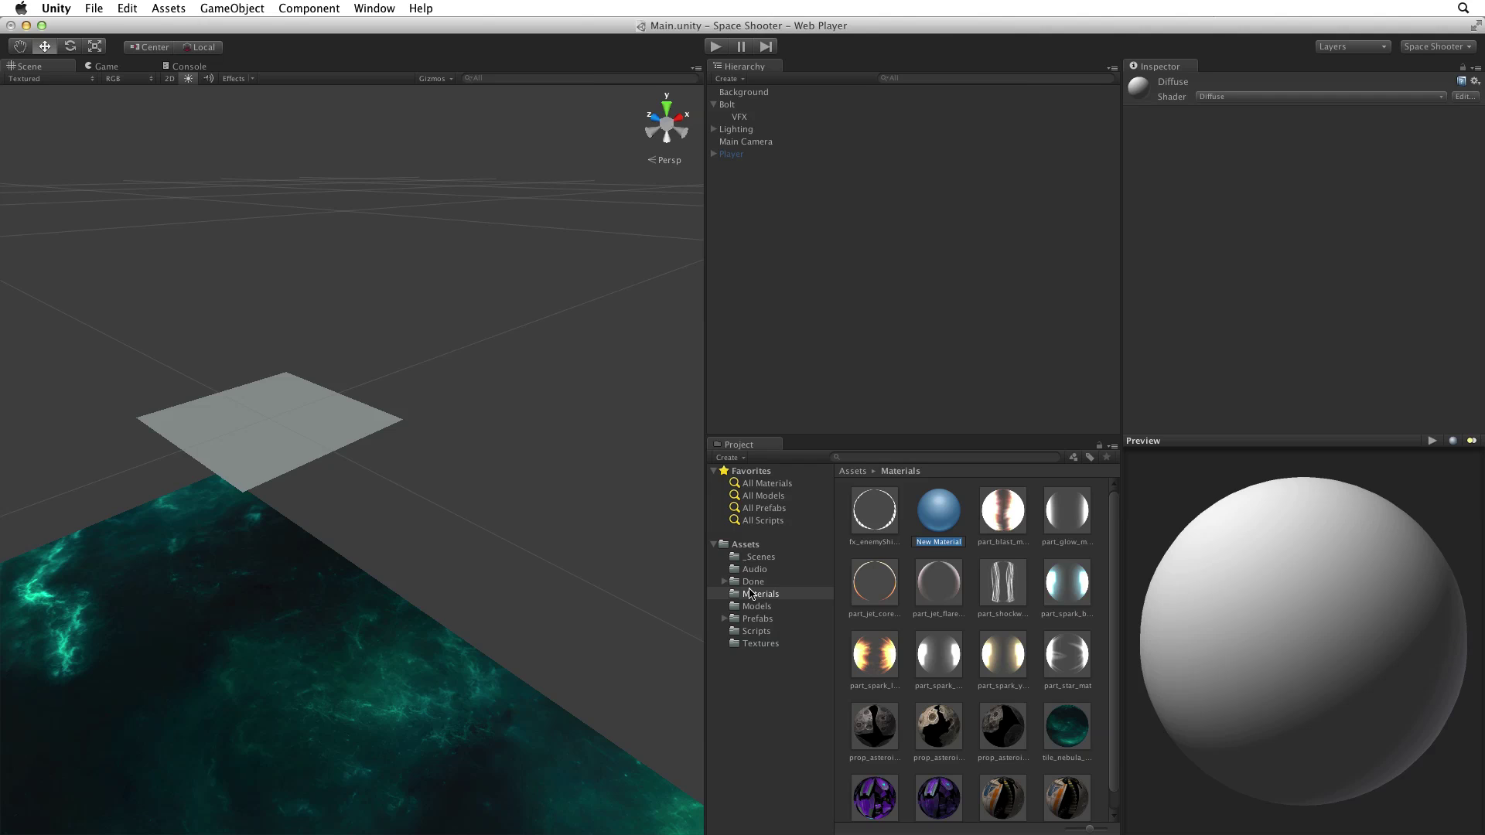
pyautogui.write('fx_bolt_orange')
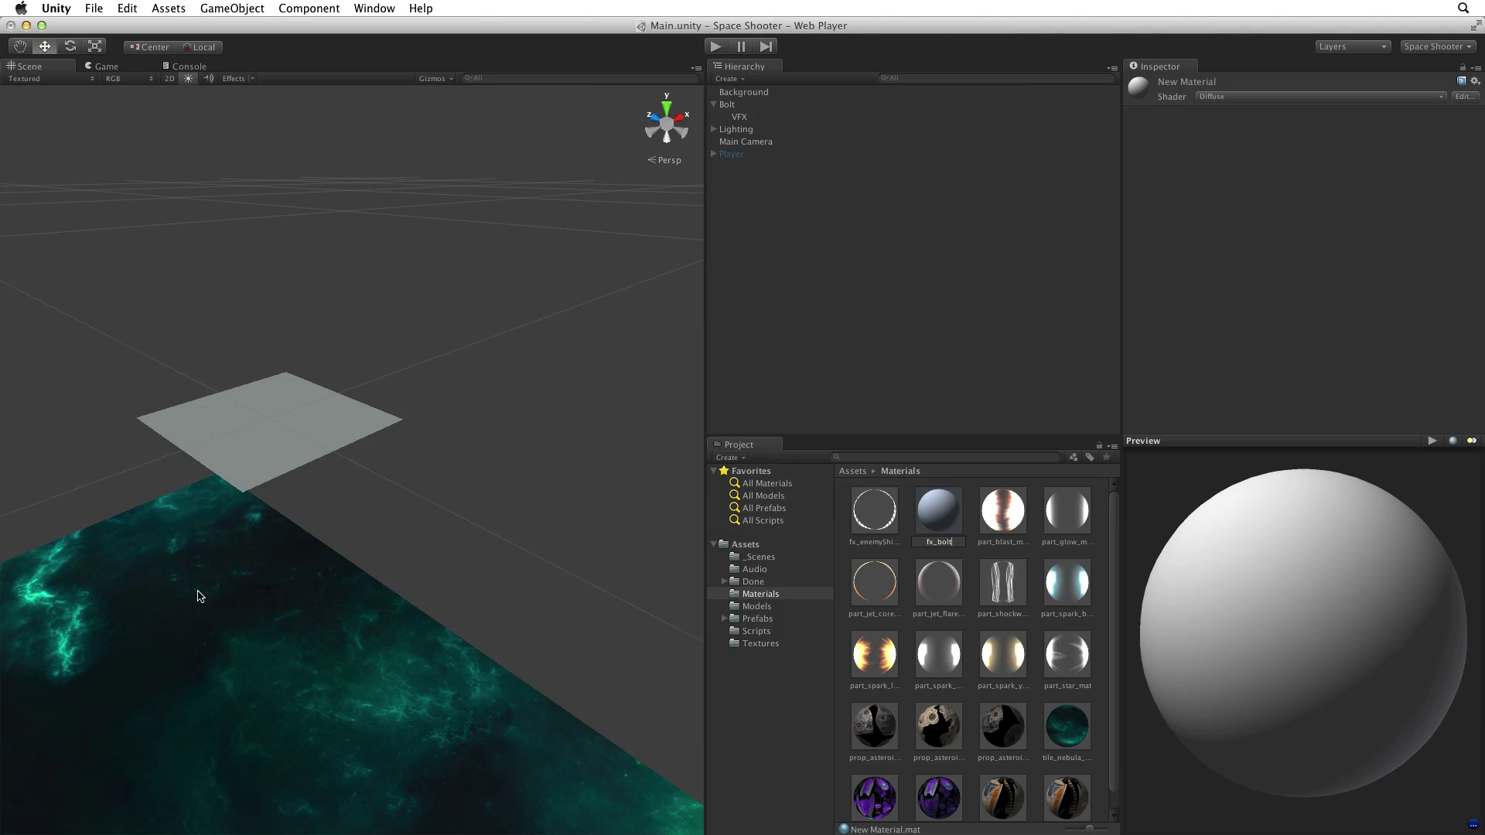
pyautogui.press('Return')
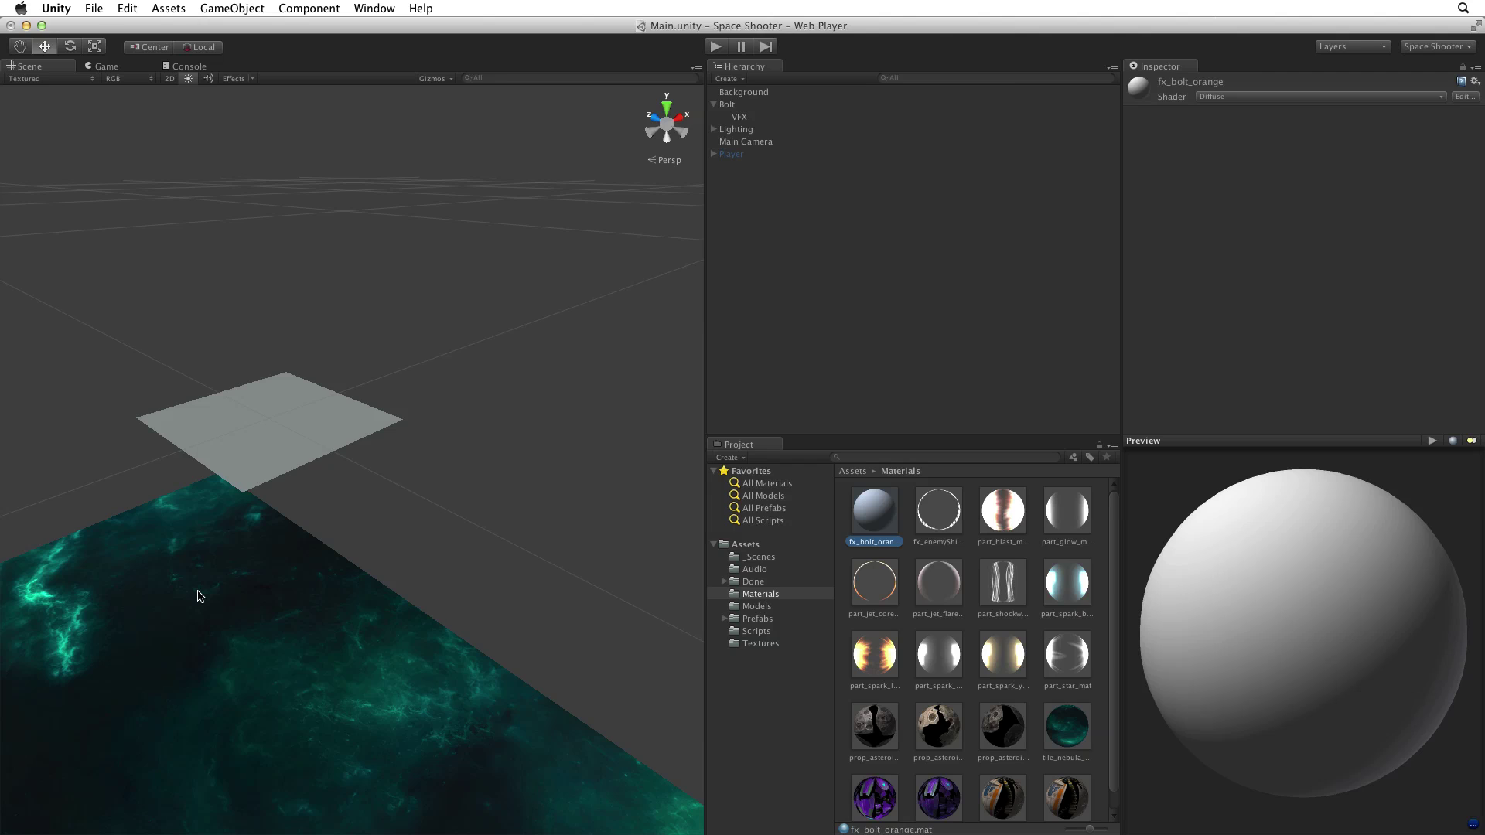
pyautogui.click(1295, 84)
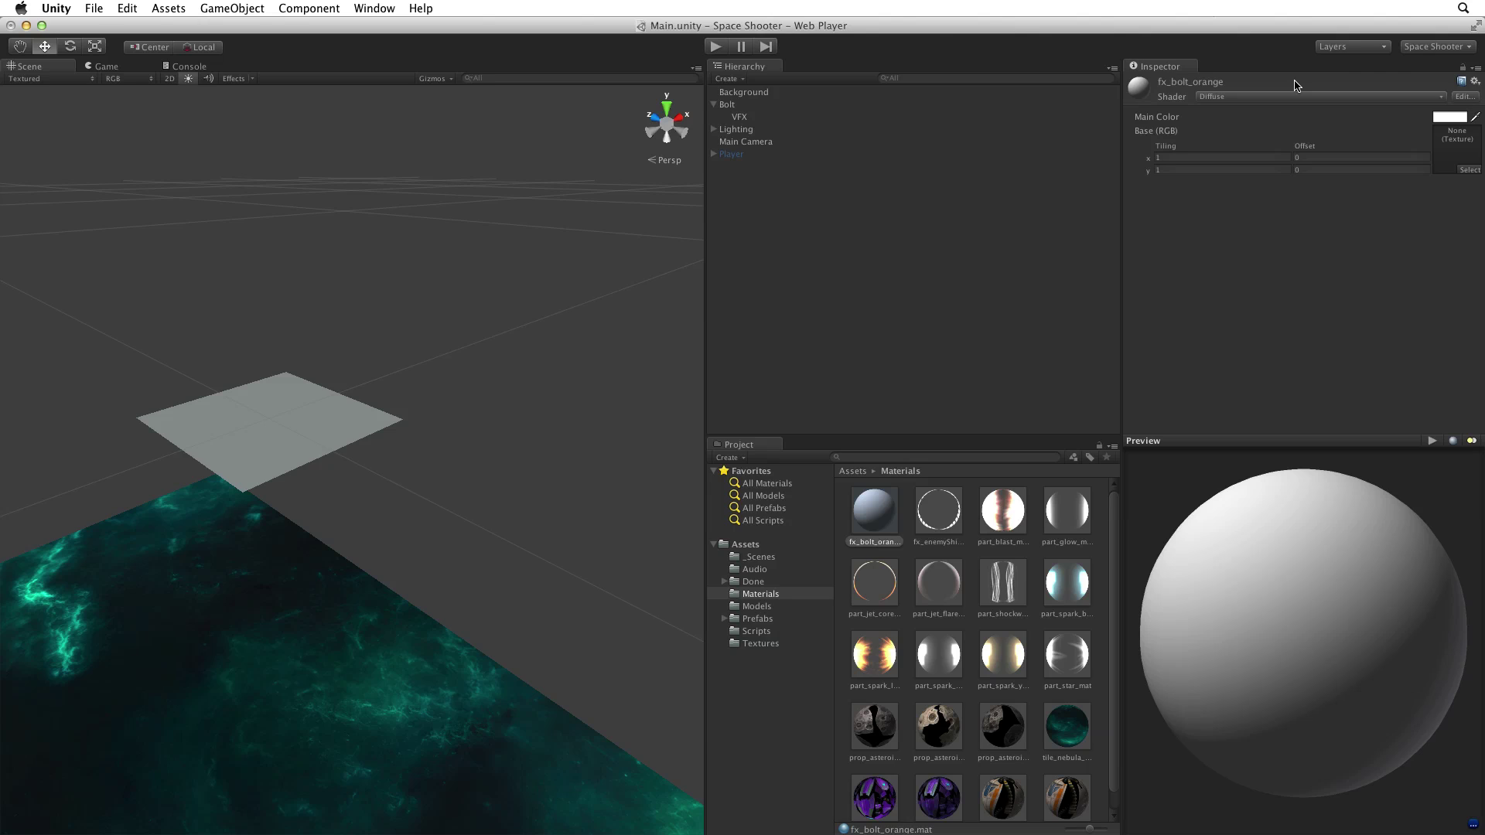
# Assign fx_lazer_orange_dff through the texture picker, then clear the Base slot to None
pyautogui.click(1467, 168)
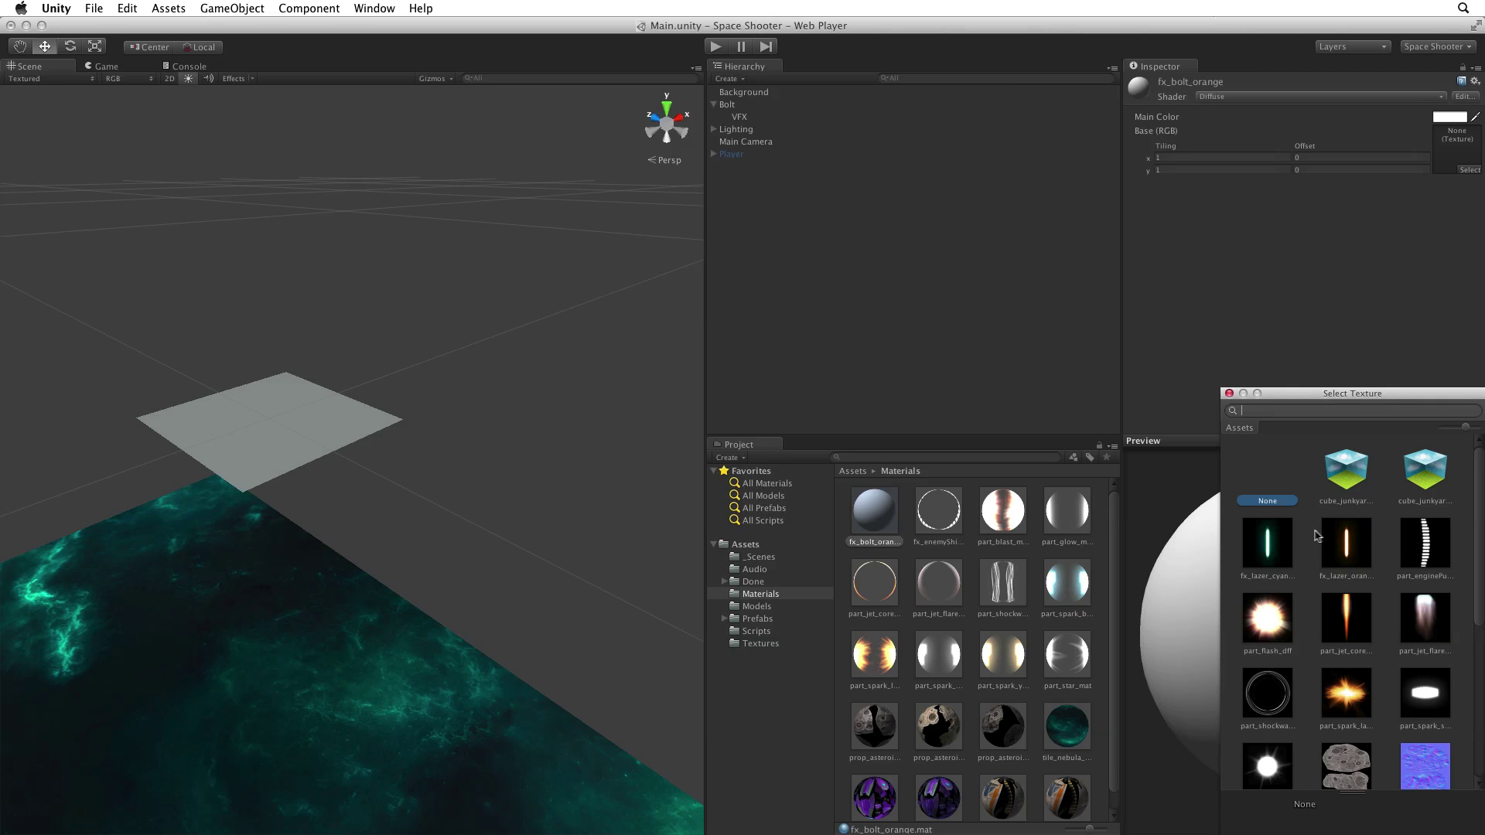
pyautogui.click(1346, 543)
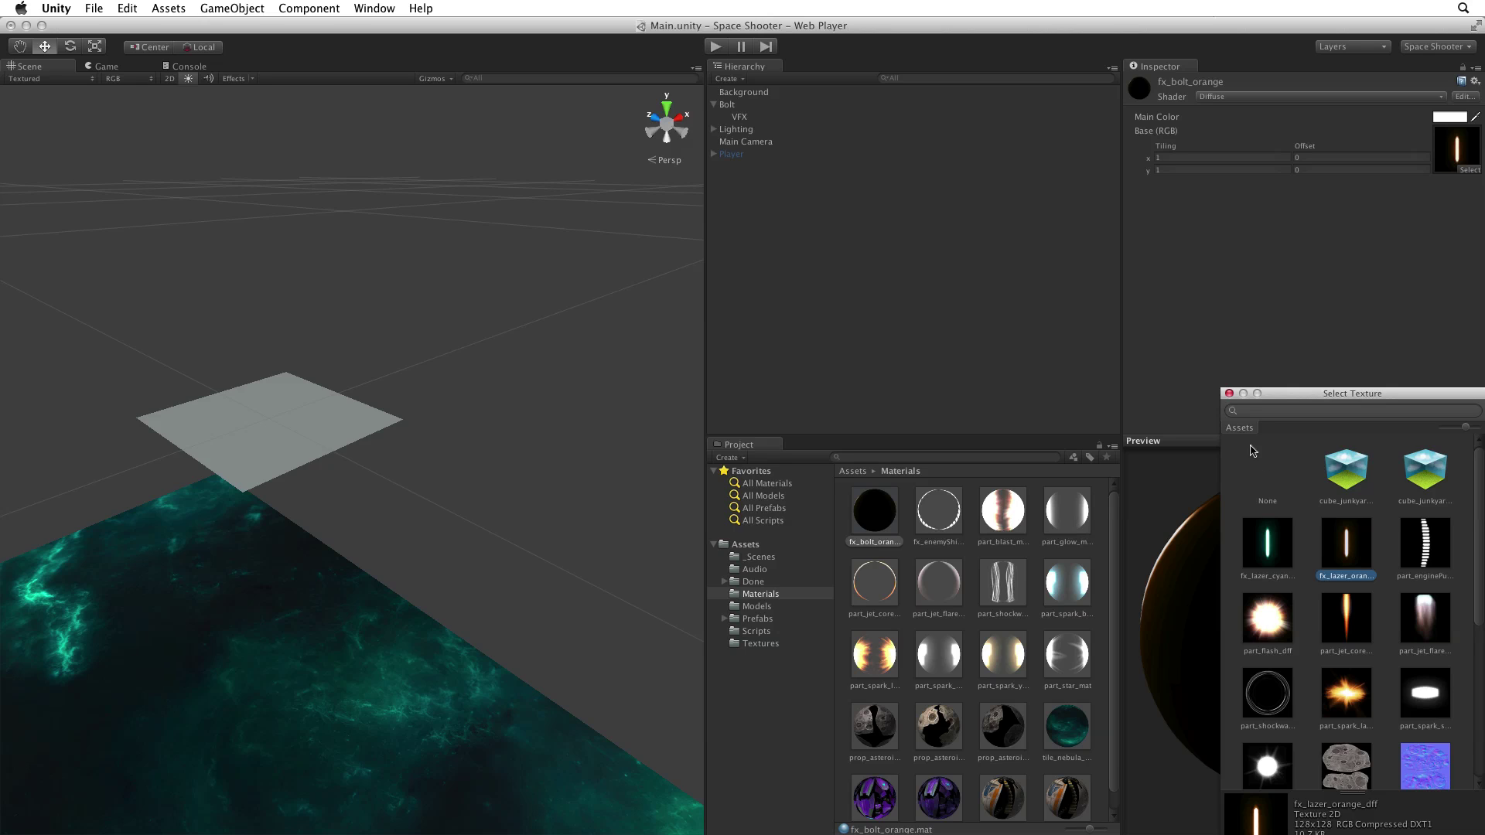
pyautogui.click(1268, 470)
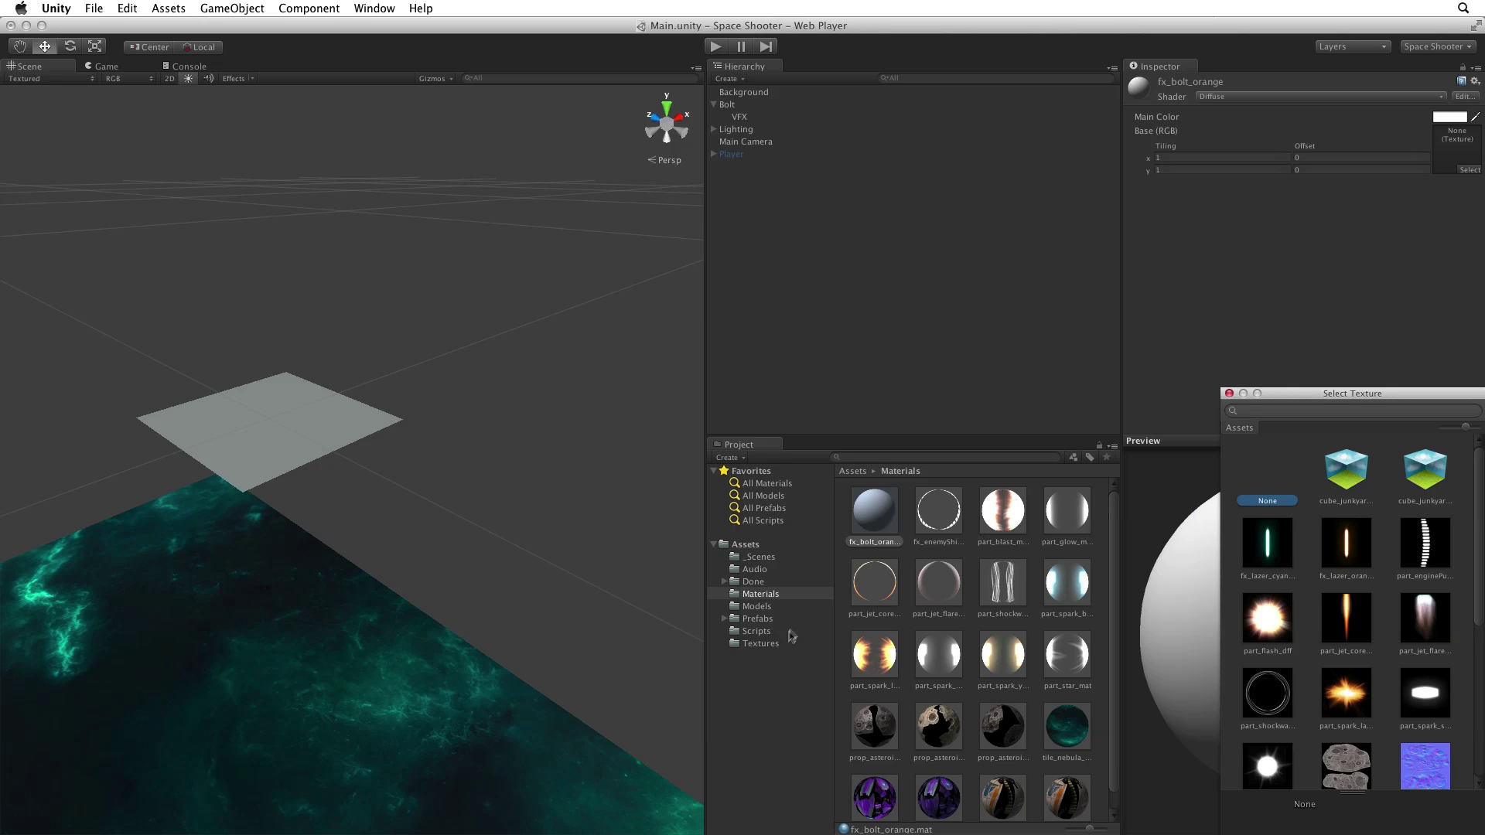
# Drag fx_lazer_orange from Textures into the Base (RGB) slot and check the preview sphere
pyautogui.click(760, 644)
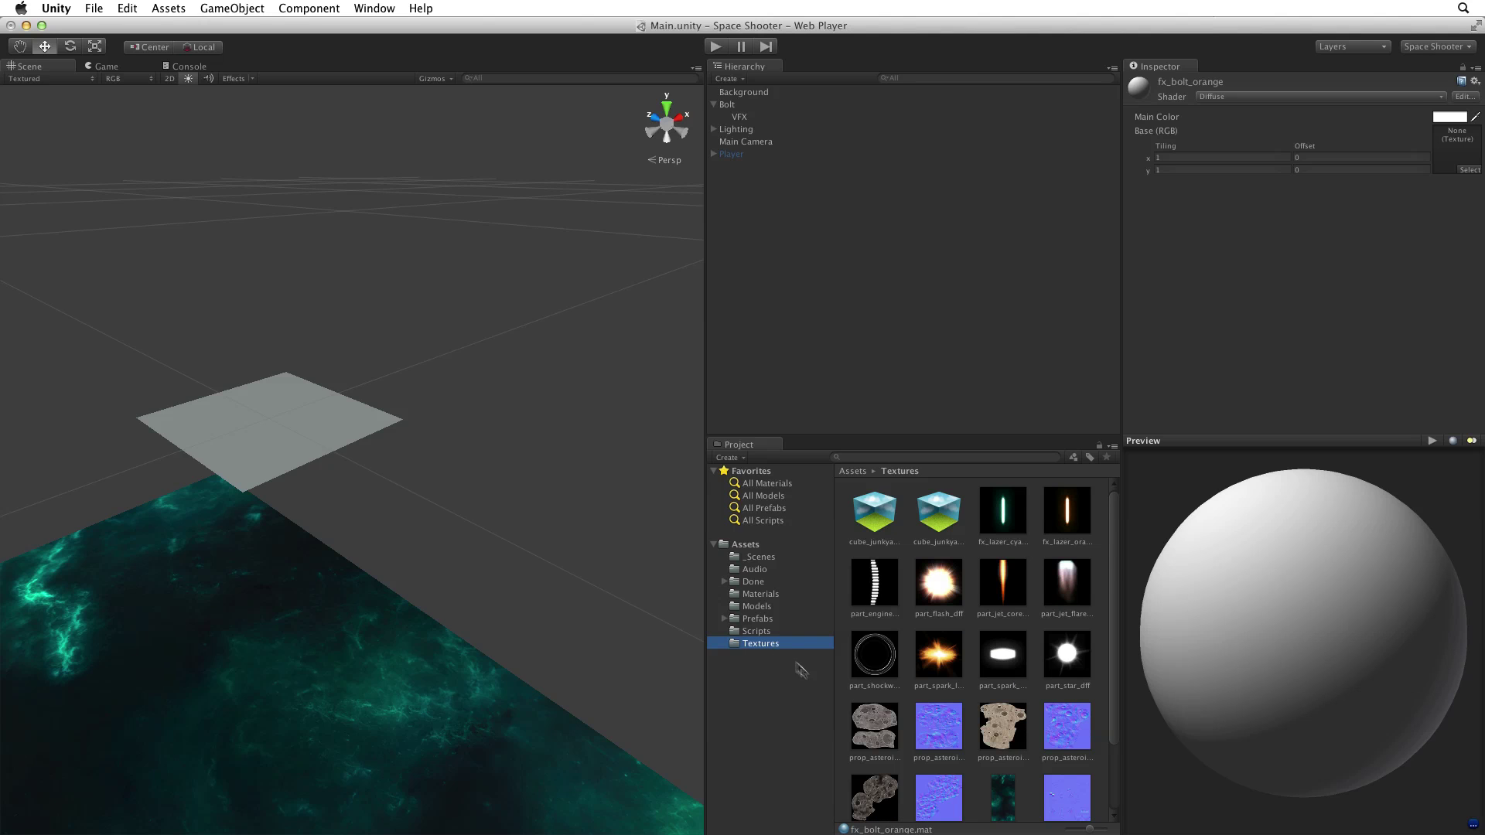
pyautogui.click(1067, 514)
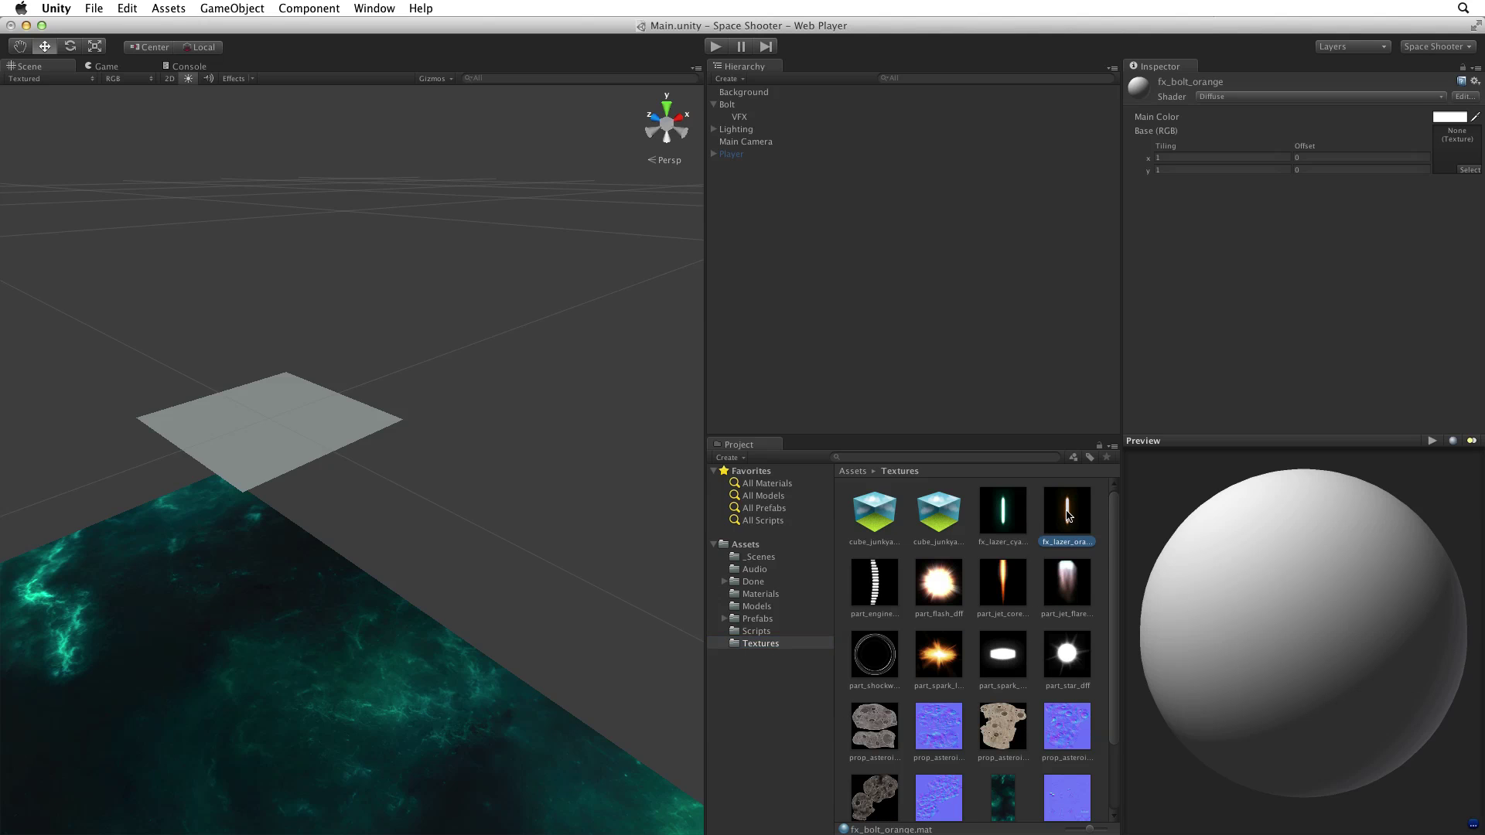
pyautogui.moveTo(1067, 515); pyautogui.dragTo(1445, 158)
pyautogui.moveTo(1444, 159); pyautogui.dragTo(1445, 160)
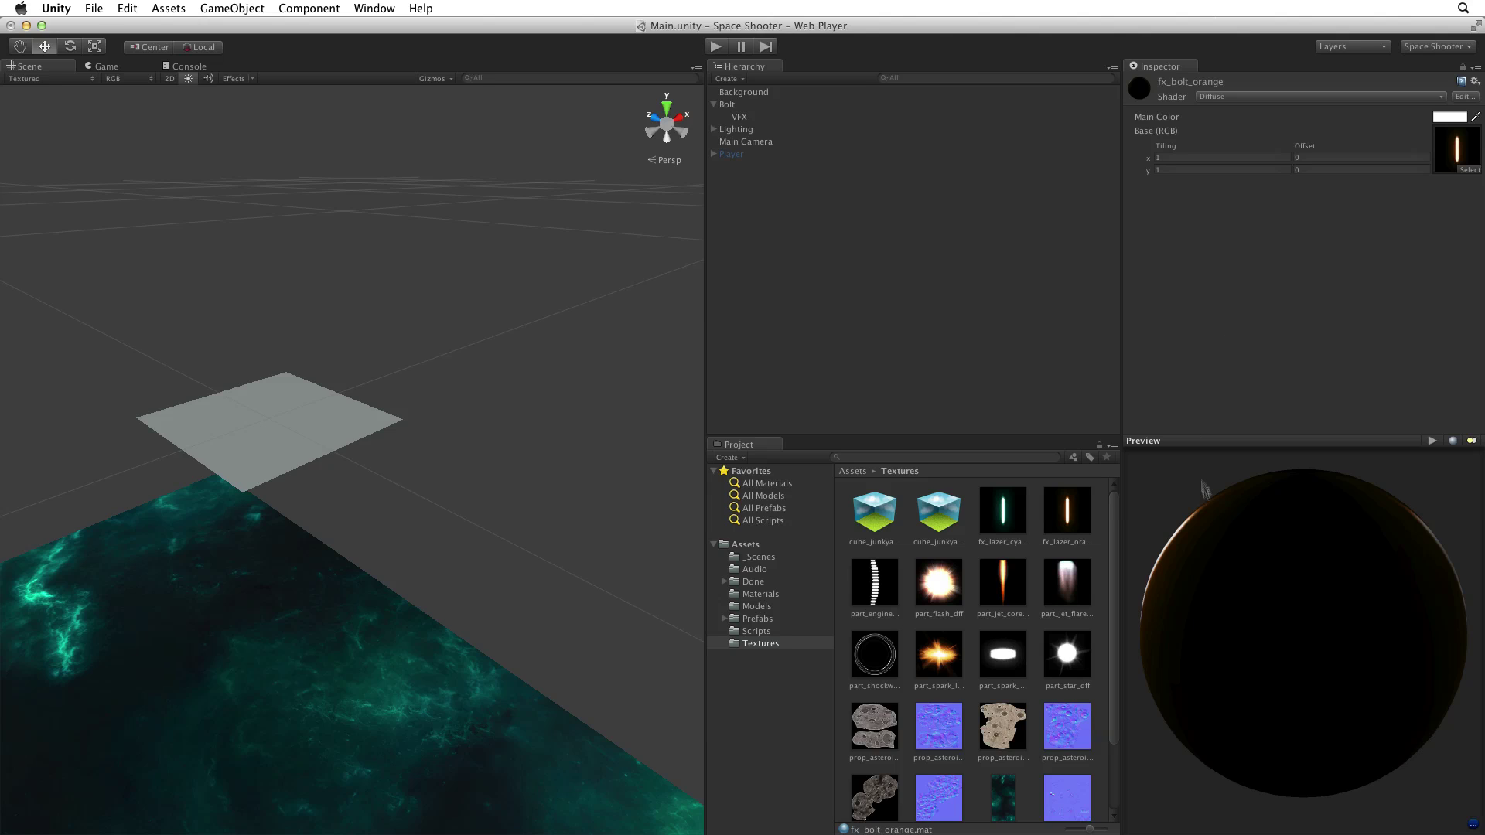
pyautogui.moveTo(1236, 611)
pyautogui.mouseDown()
pyautogui.moveTo(1293, 629)
pyautogui.moveTo(1398, 606)
pyautogui.moveTo(1263, 590)
pyautogui.moveTo(1415, 595)
pyautogui.moveTo(1432, 576)
pyautogui.mouseUp()
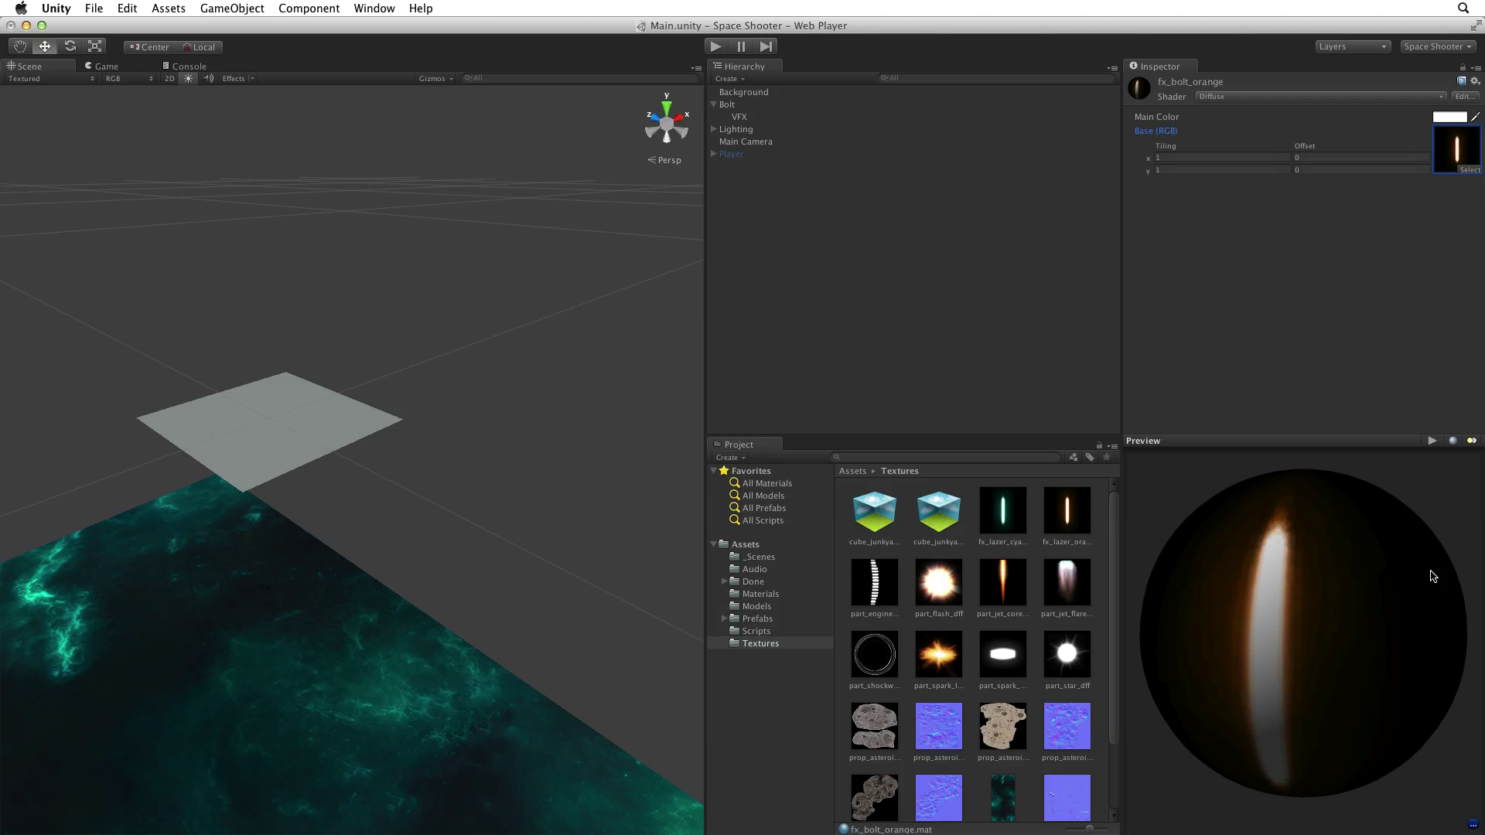
# Drag fx_bolt_orange onto the VFX quad and view the orange streak in the Game view
pyautogui.click(774, 597)
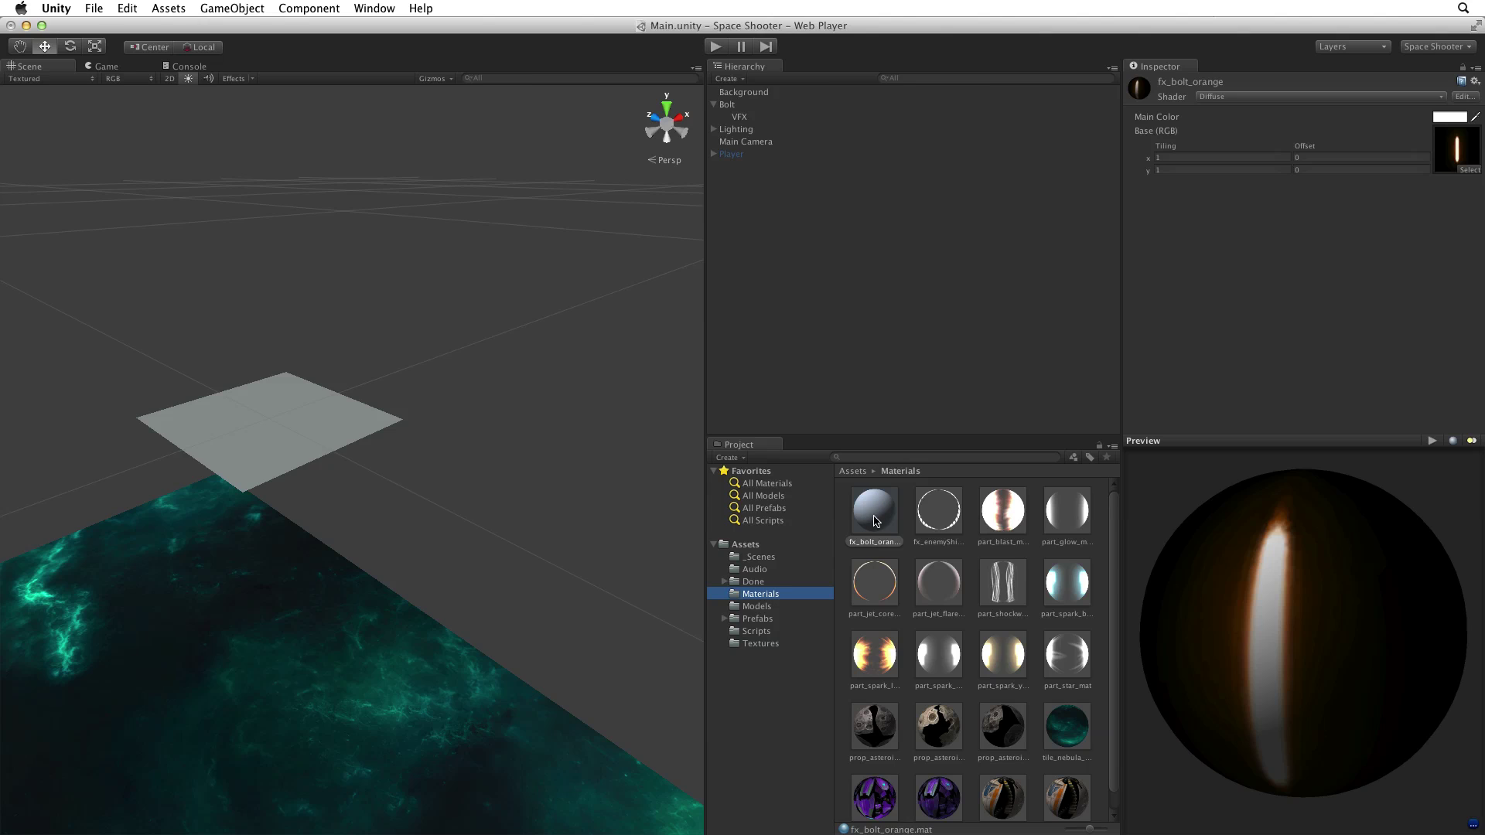
pyautogui.moveTo(874, 511); pyautogui.dragTo(271, 467)
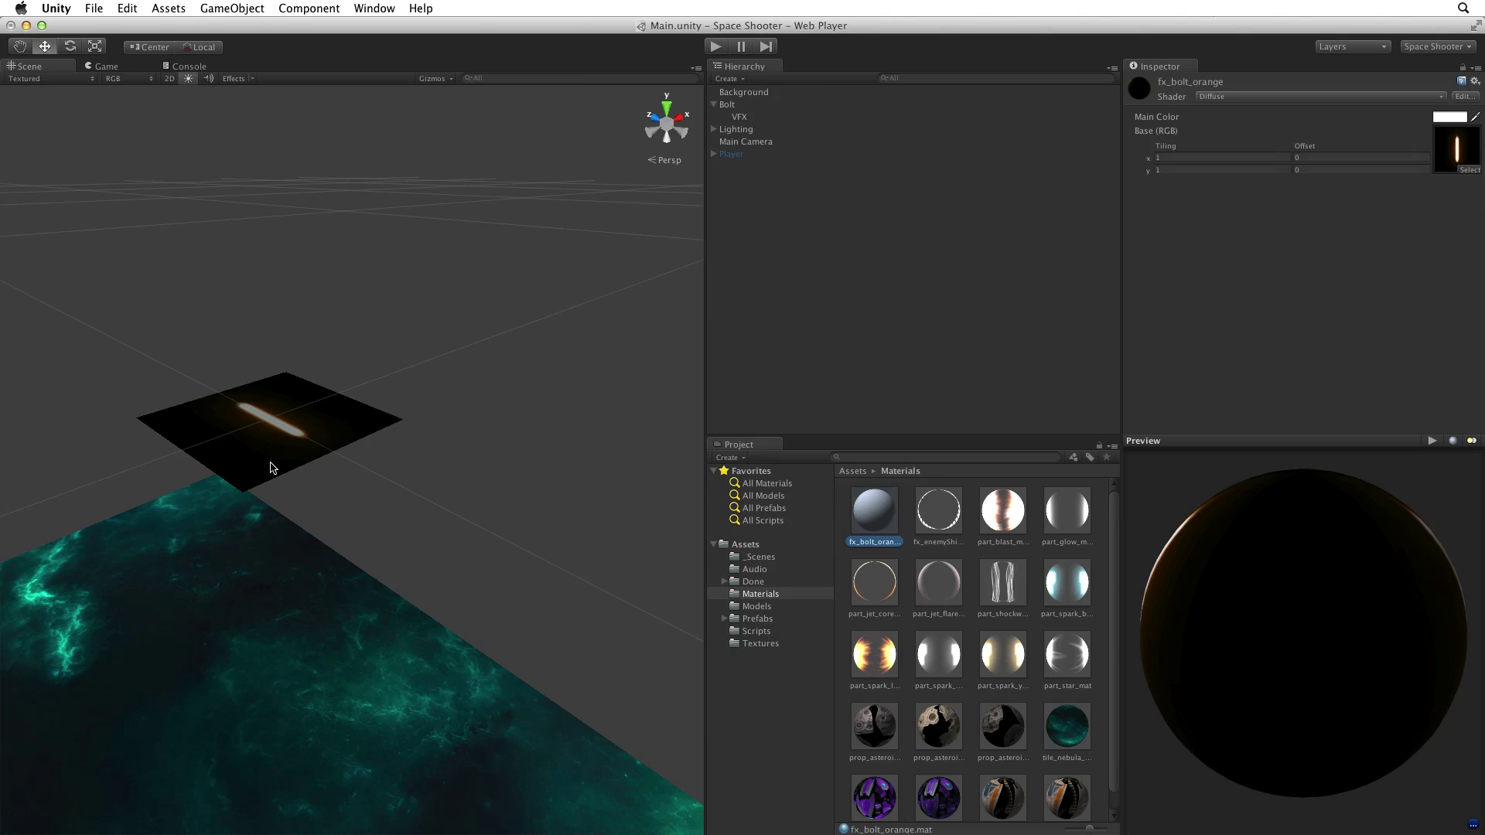
pyautogui.click(745, 117)
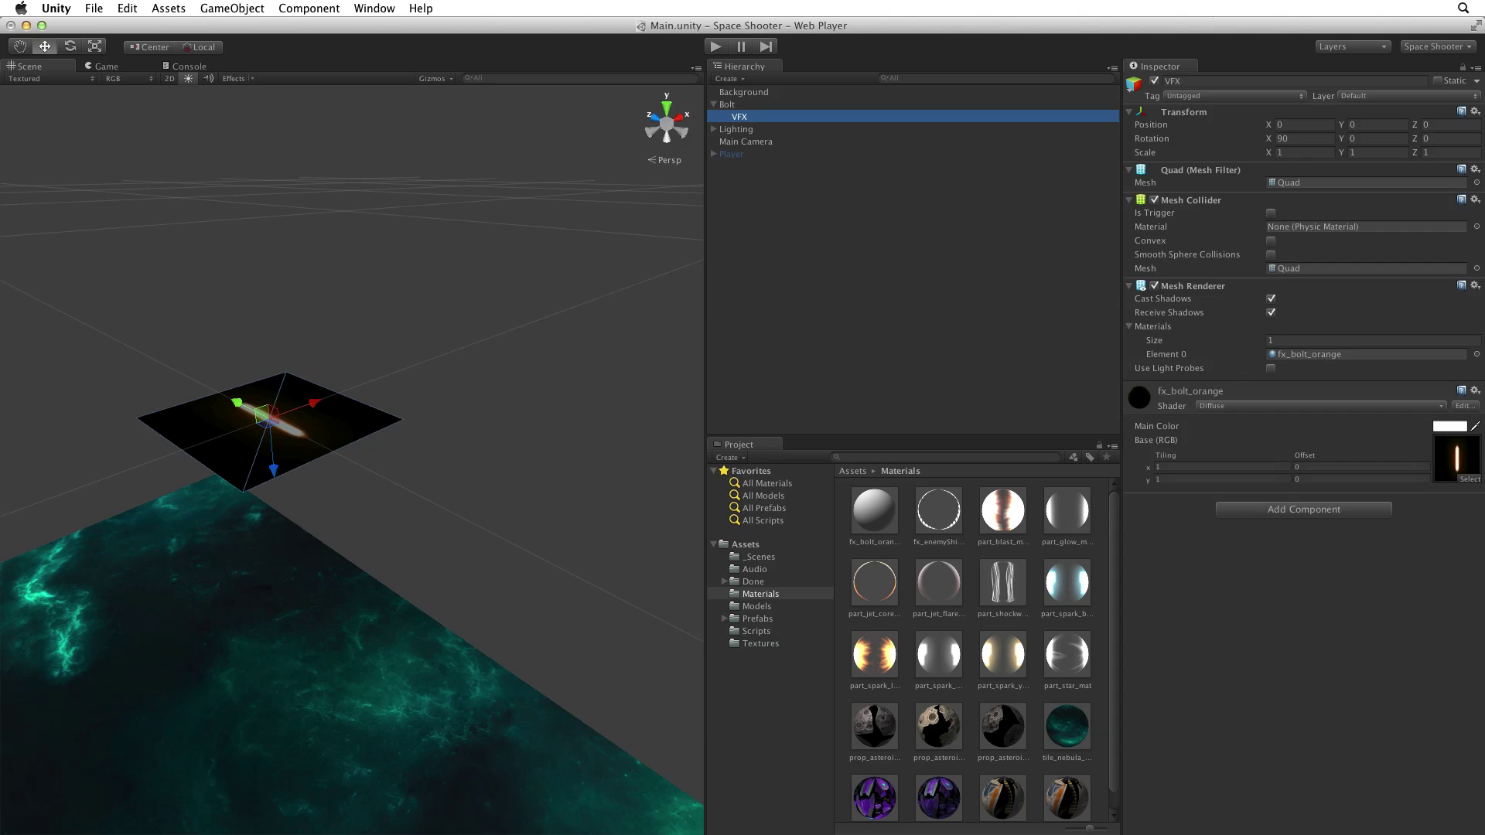
pyautogui.press('super+2')
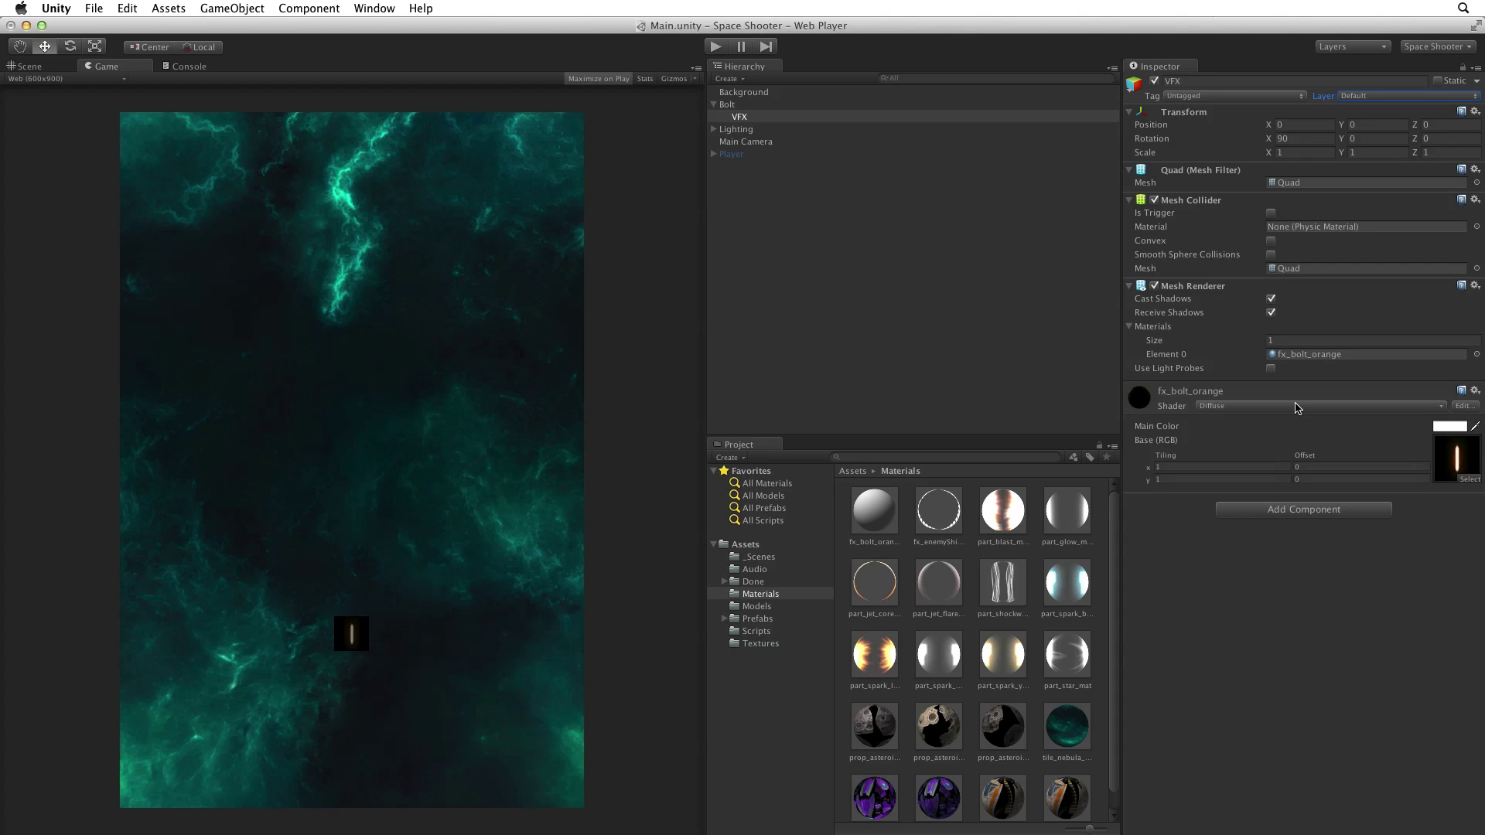
# Set fx_bolt_orange's shader to Particles/Additive to remove the dark square
pyautogui.click(1297, 407)
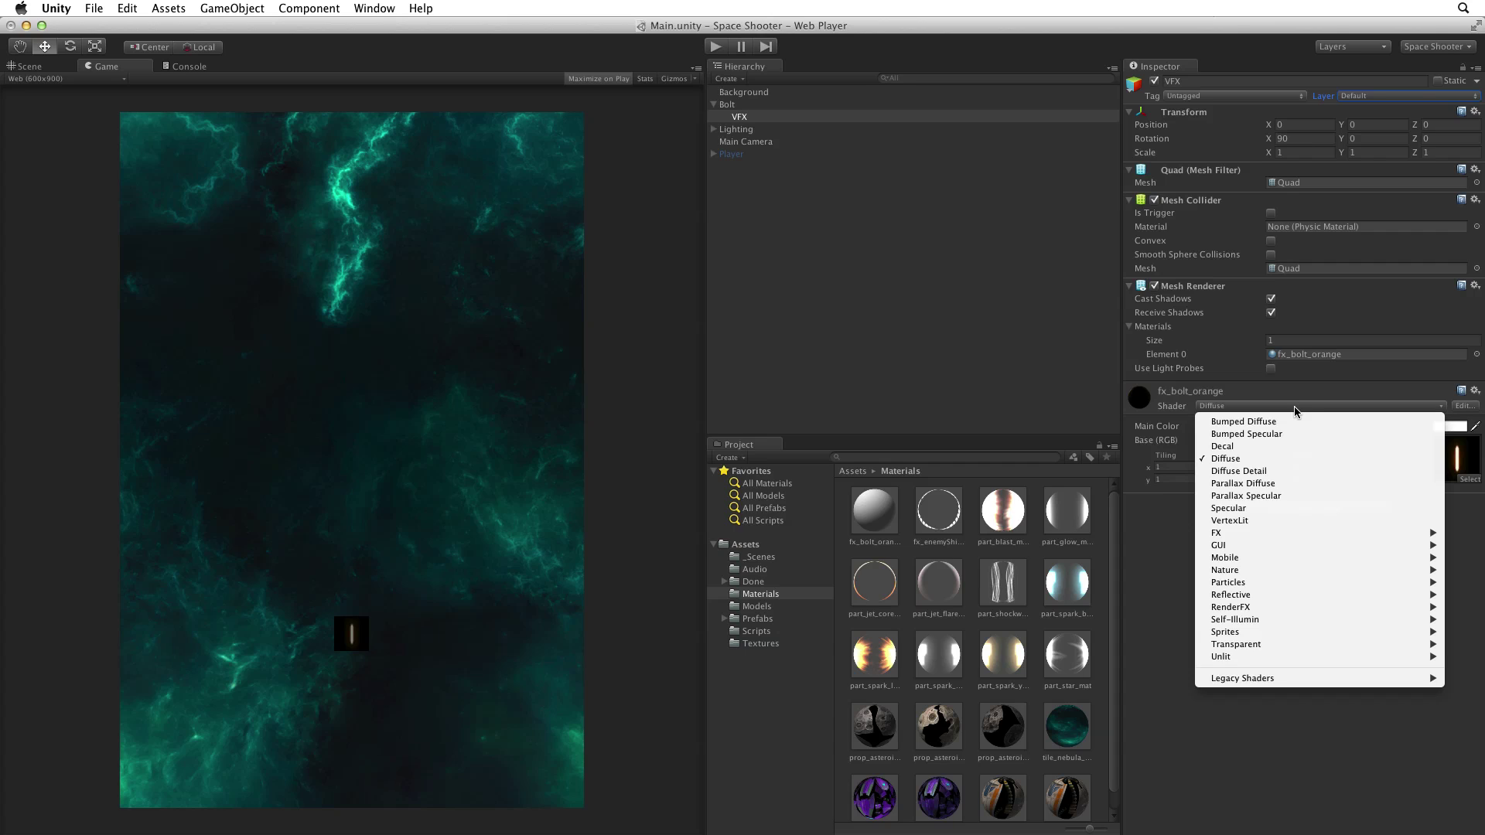
pyautogui.moveTo(1278, 586)
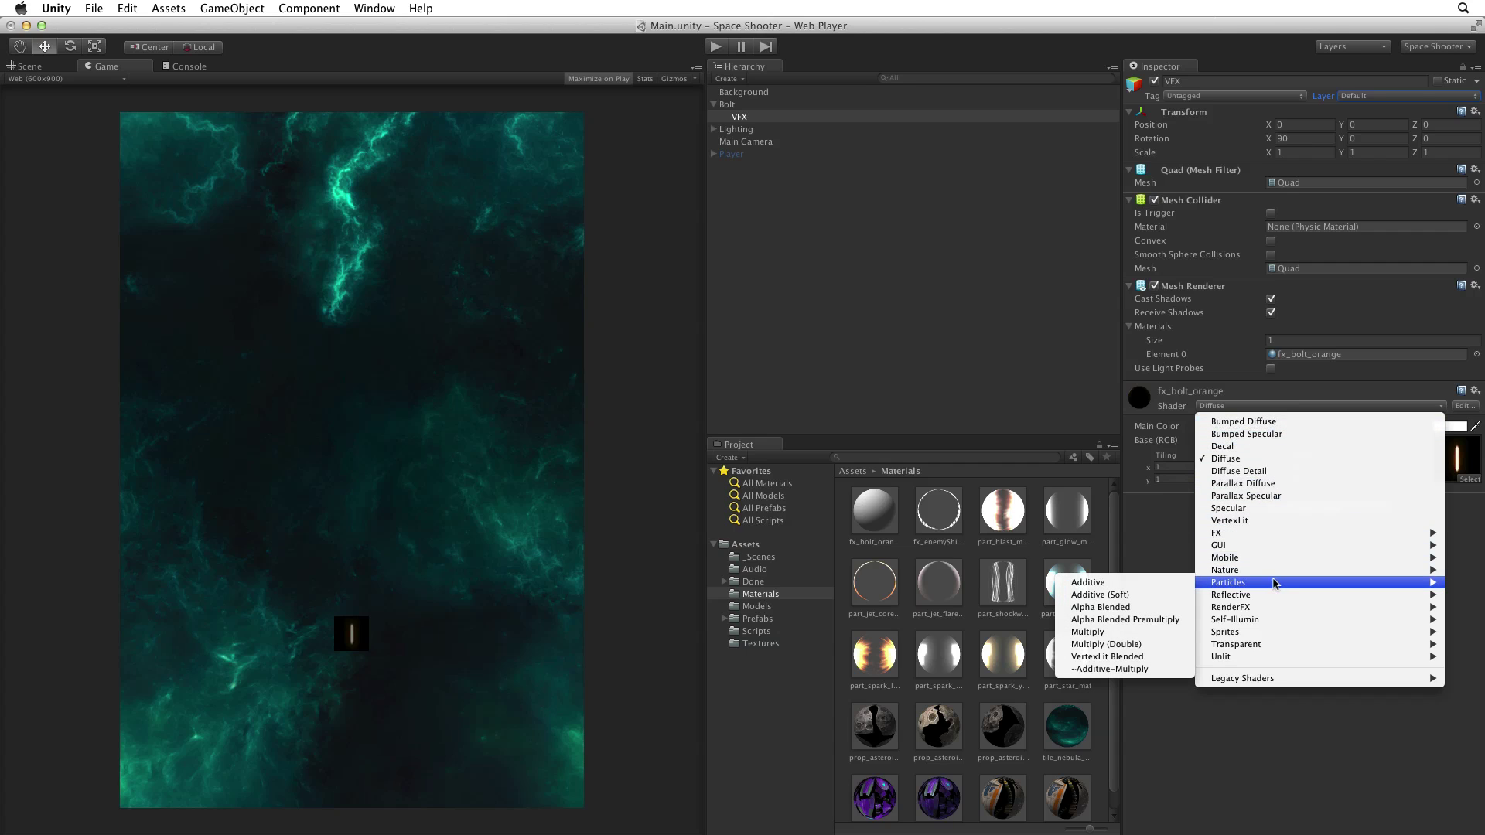
pyautogui.click(1149, 581)
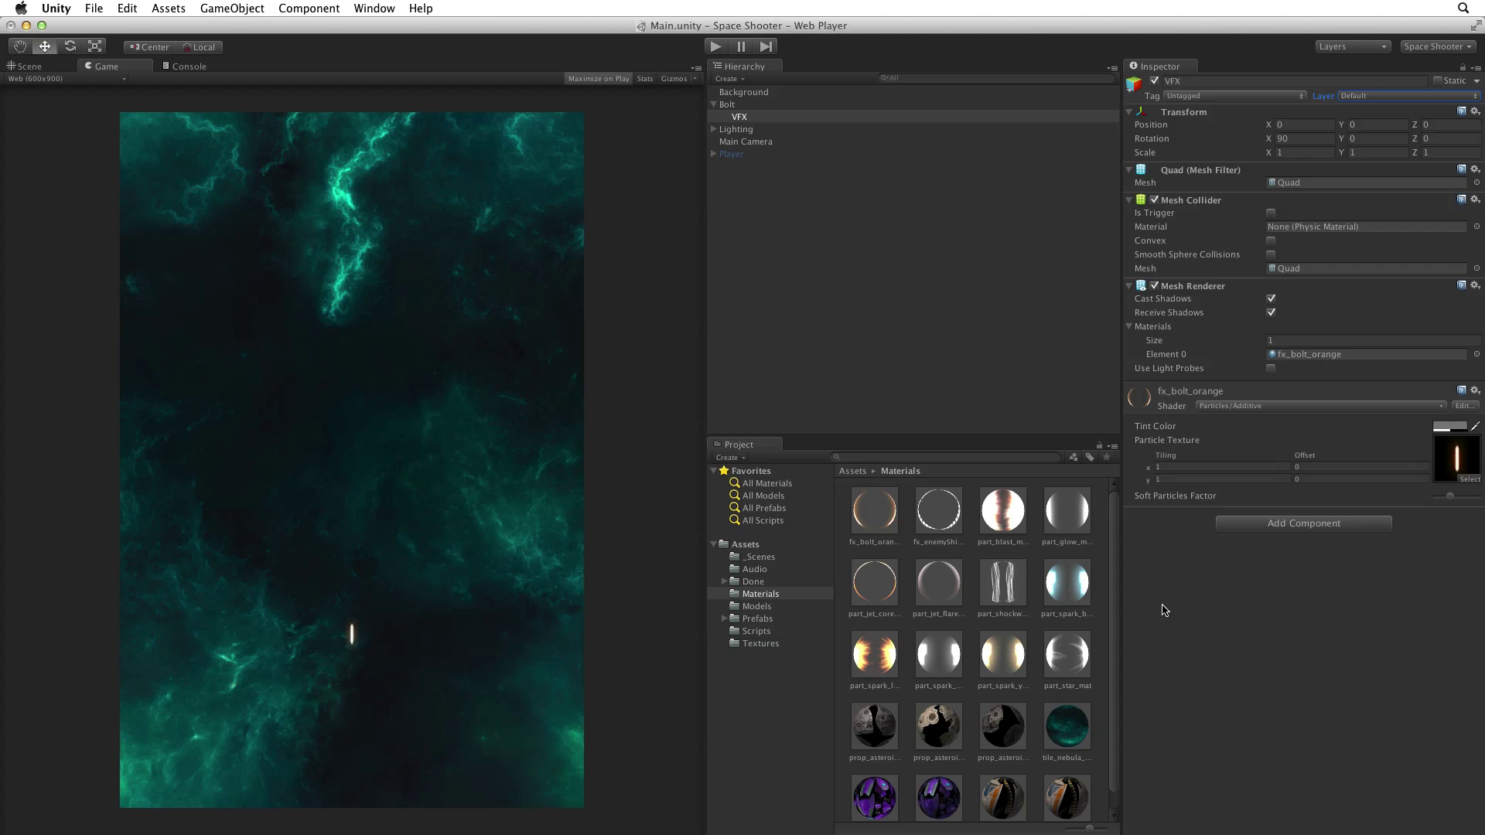
# Switch fx_bolt_orange's shader to Mobile/Particles/Additive, keeping the bolt's clean glow
pyautogui.click(1276, 405)
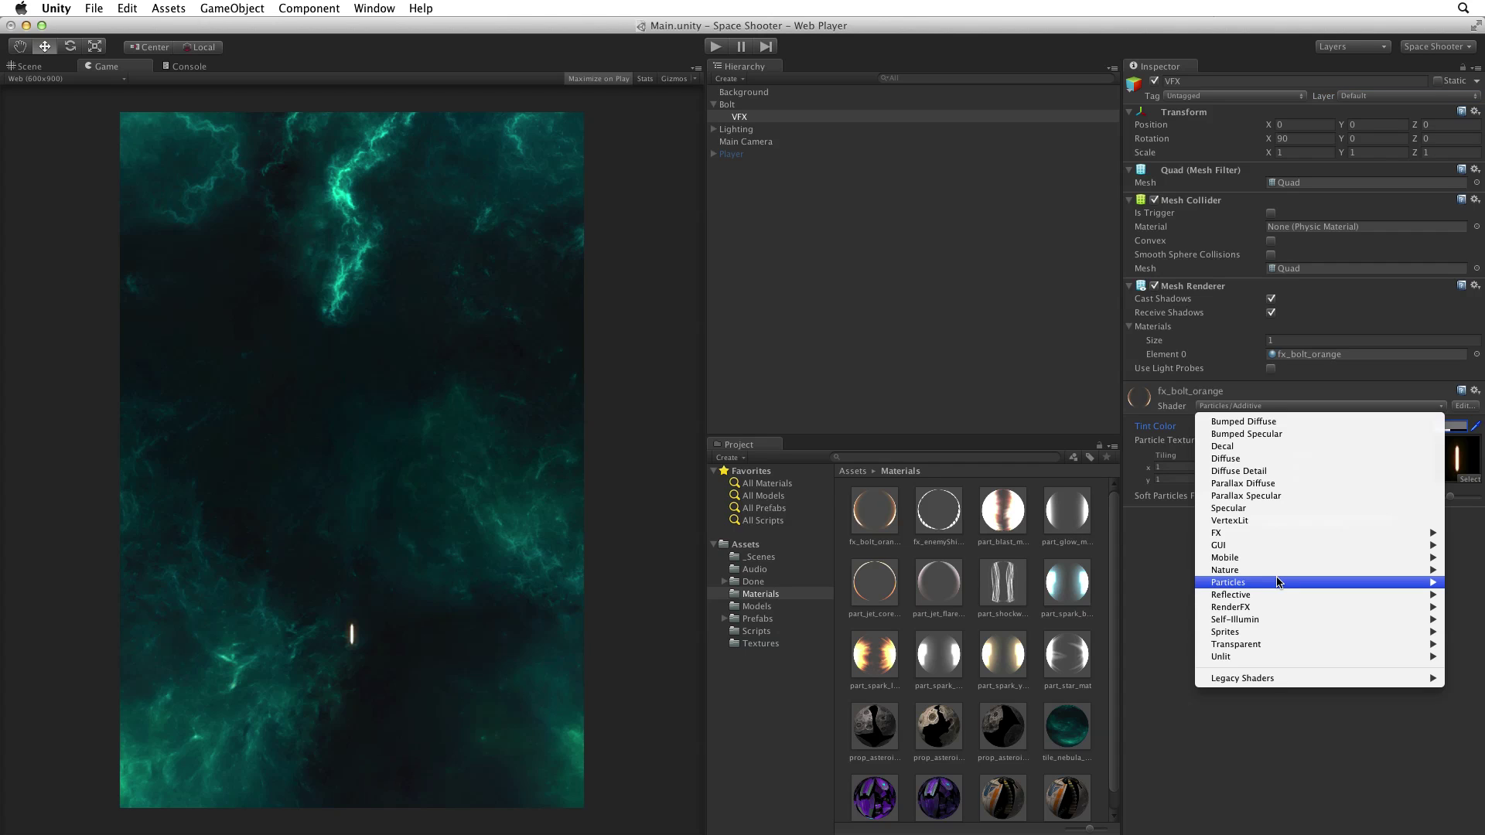
pyautogui.moveTo(1274, 557)
pyautogui.moveTo(1154, 608)
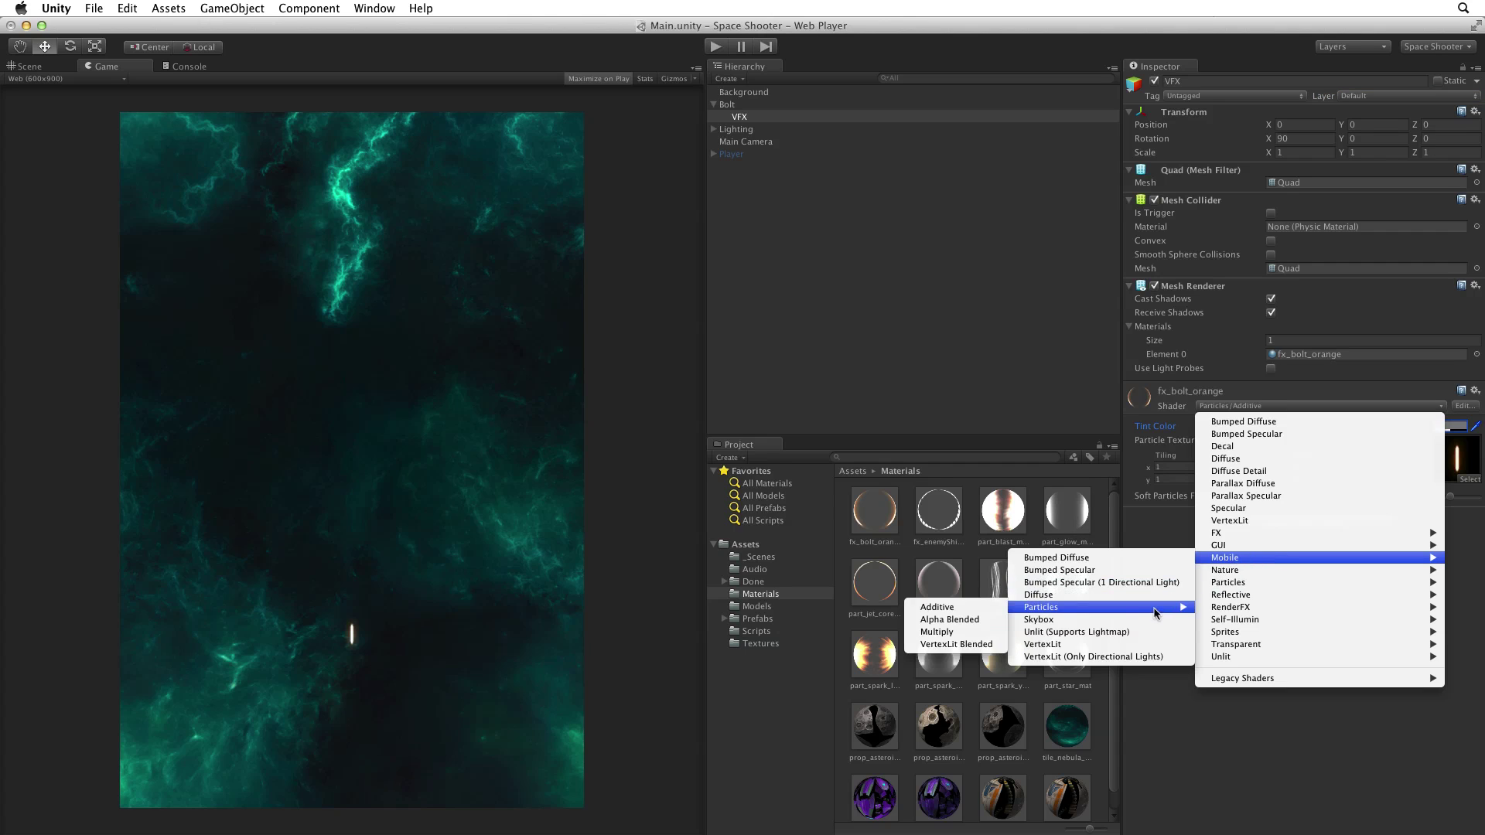
pyautogui.click(960, 610)
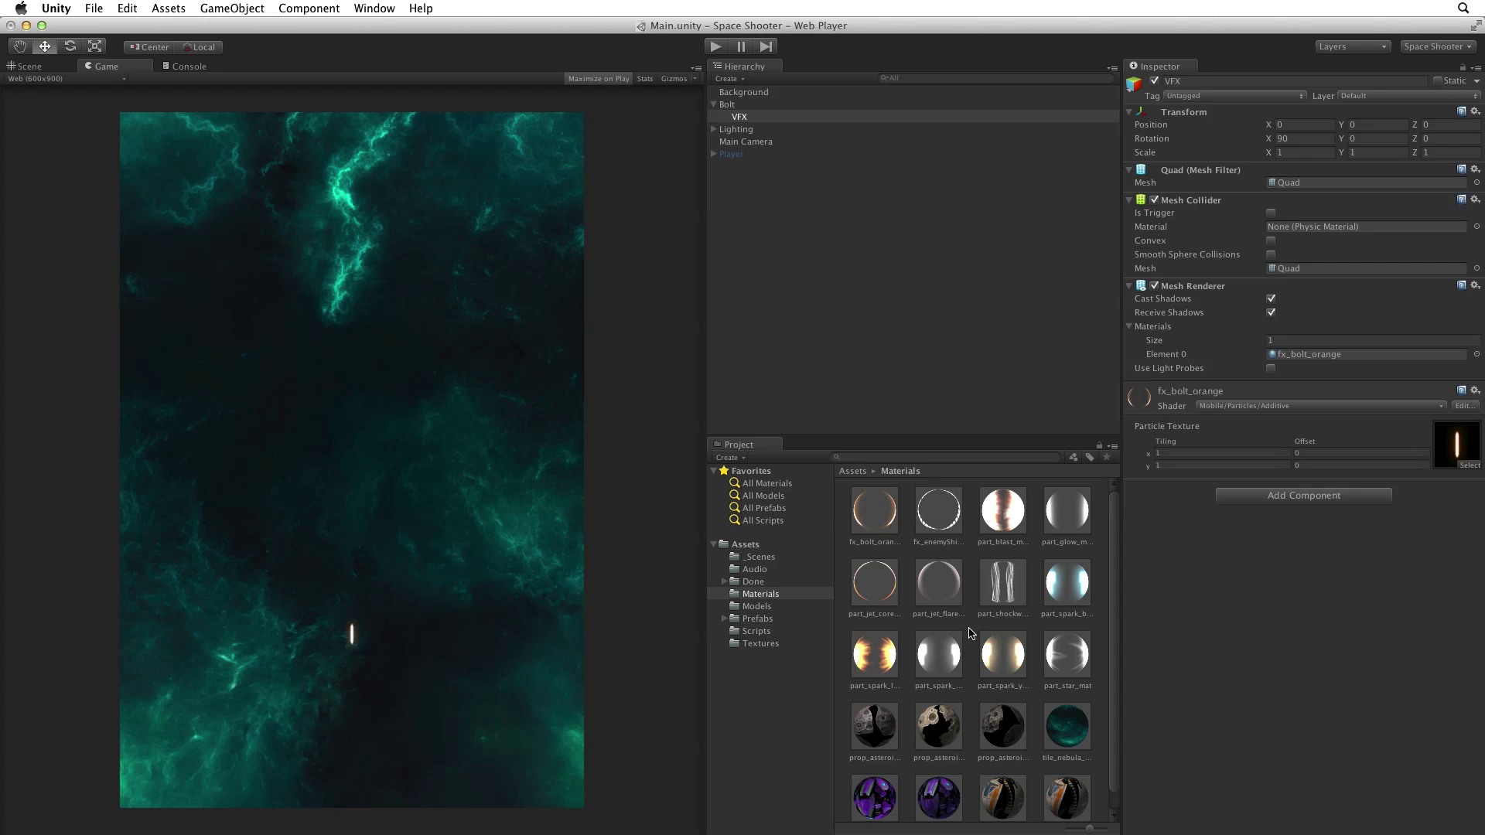
# Frame Bolt in the Scene view and give it a Physics Rigidbody with Use Gravity unchecked
pyautogui.click(744, 105)
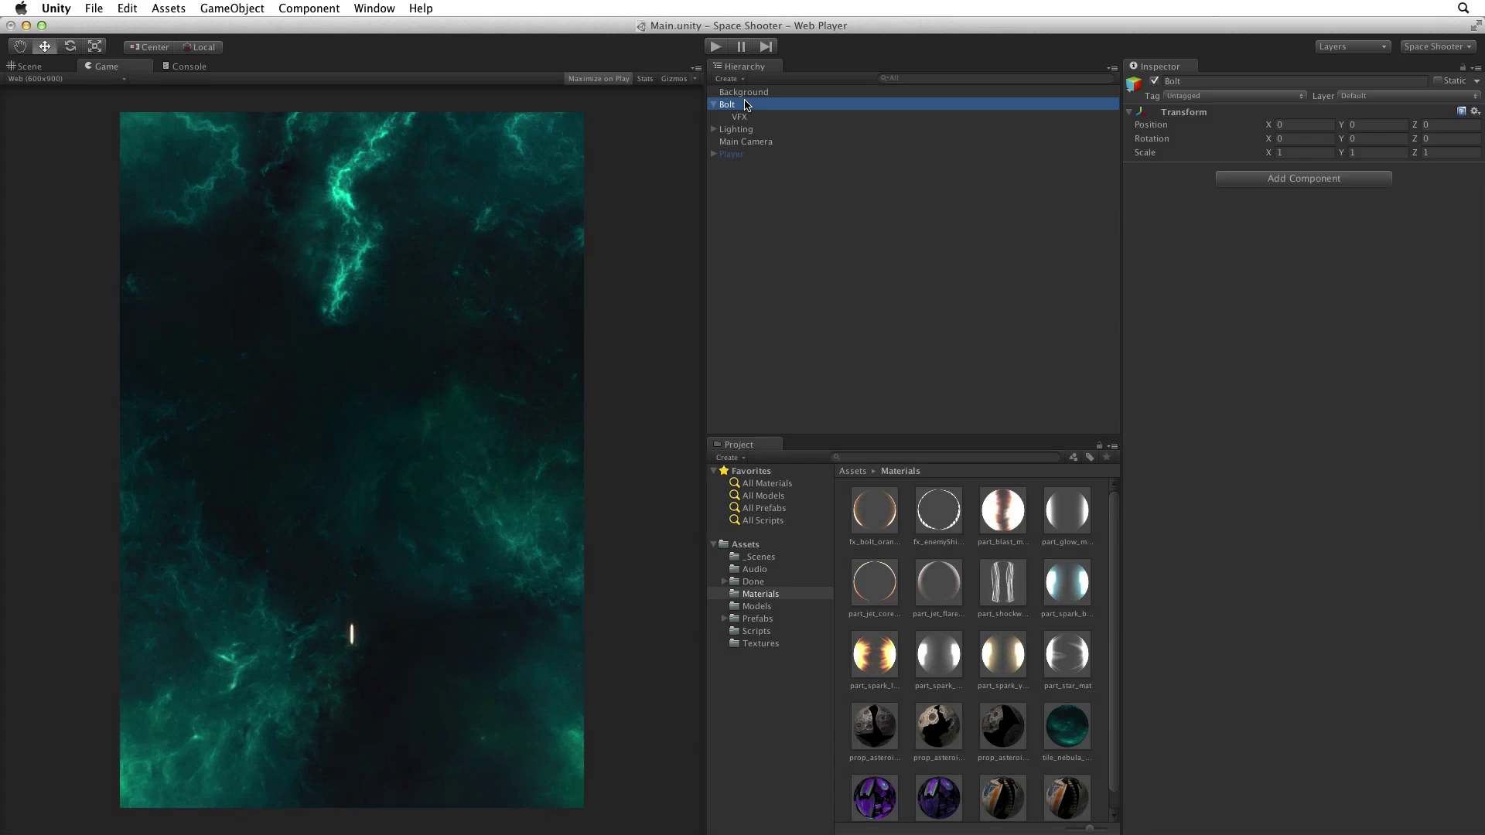
pyautogui.doubleClick(744, 105)
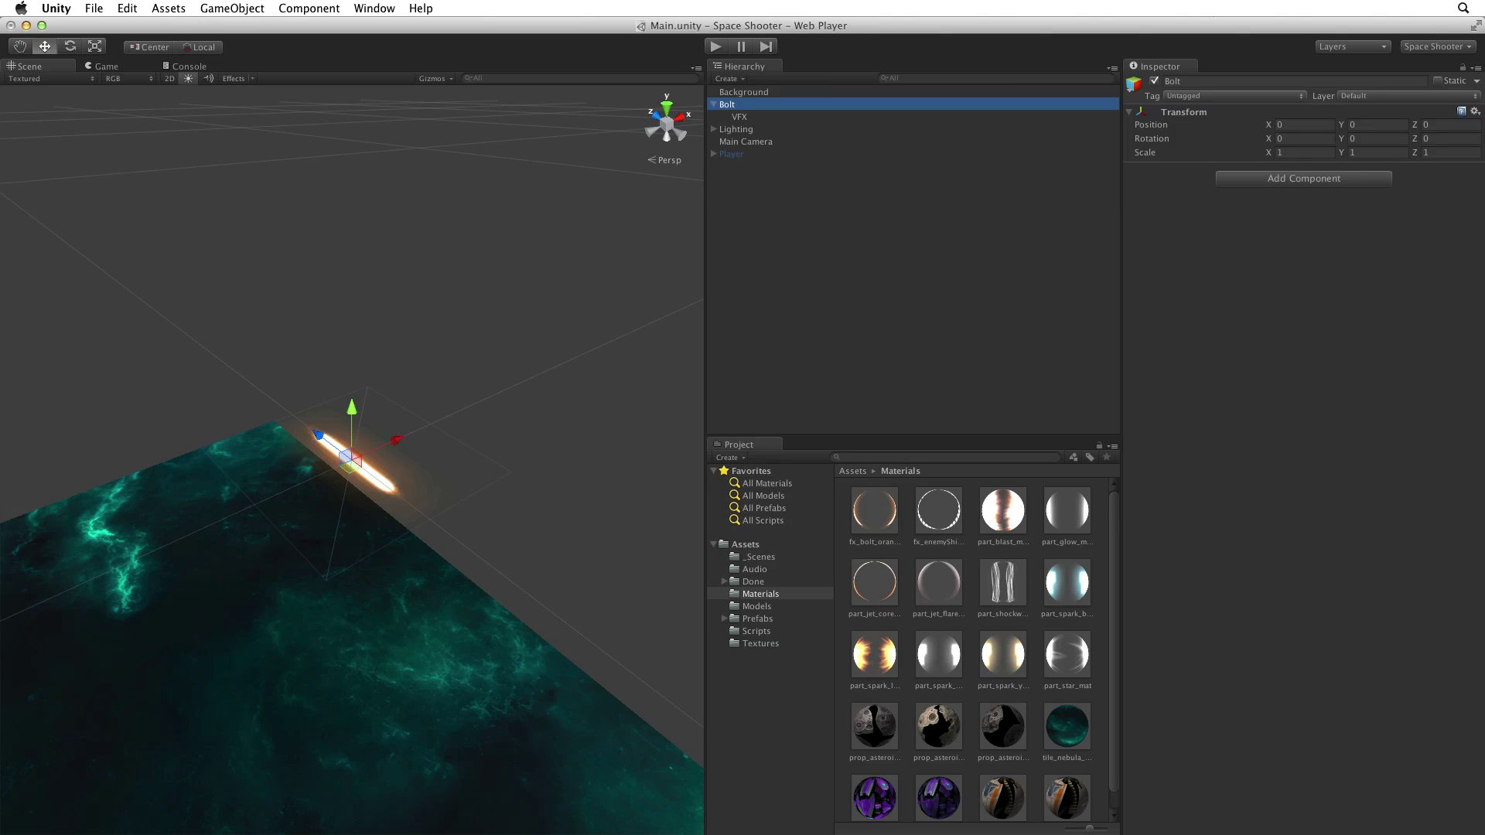
pyautogui.click(1319, 179)
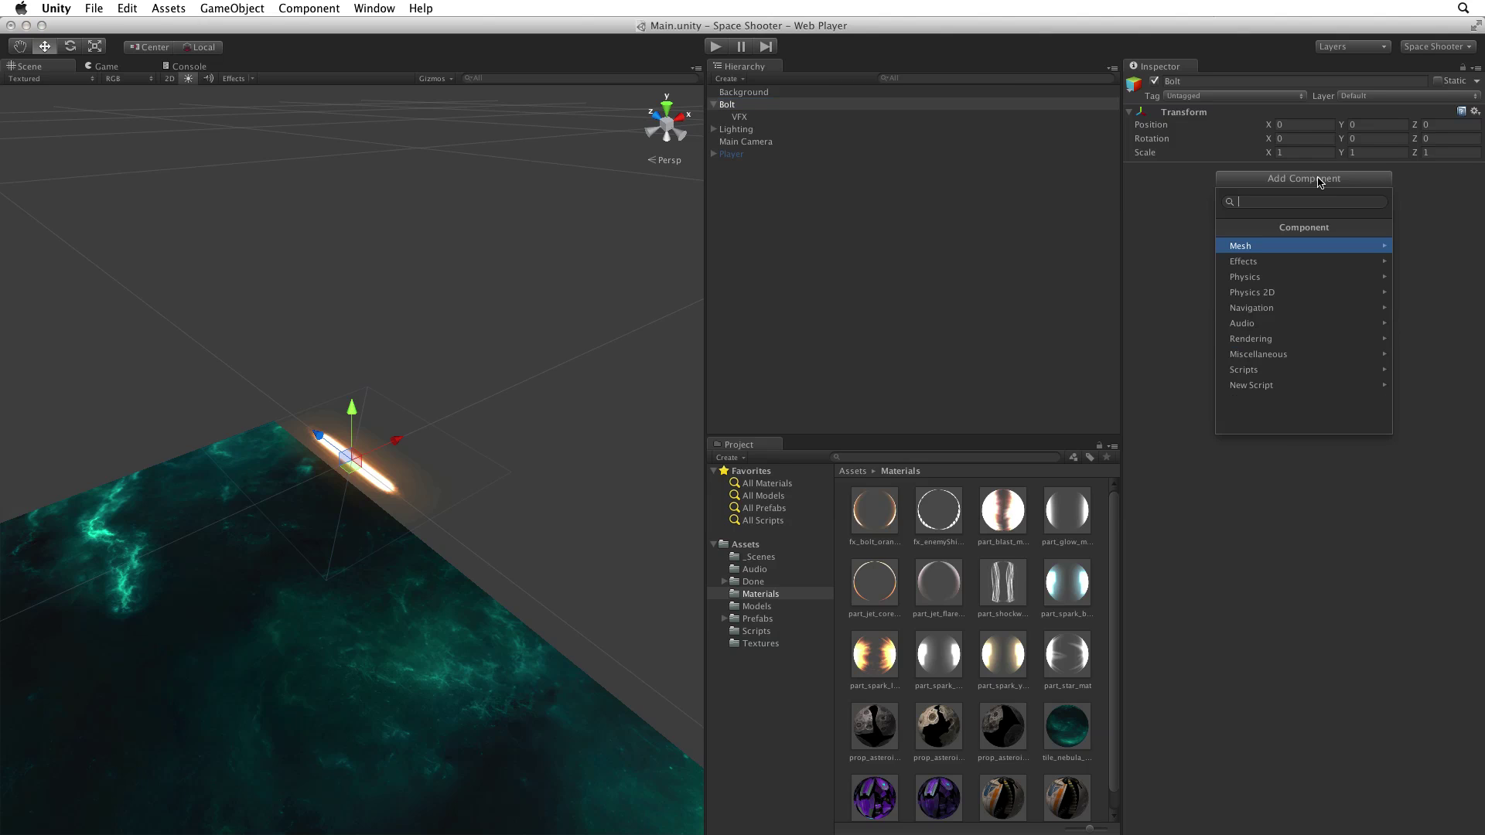
pyautogui.click(1249, 276)
pyautogui.click(1300, 247)
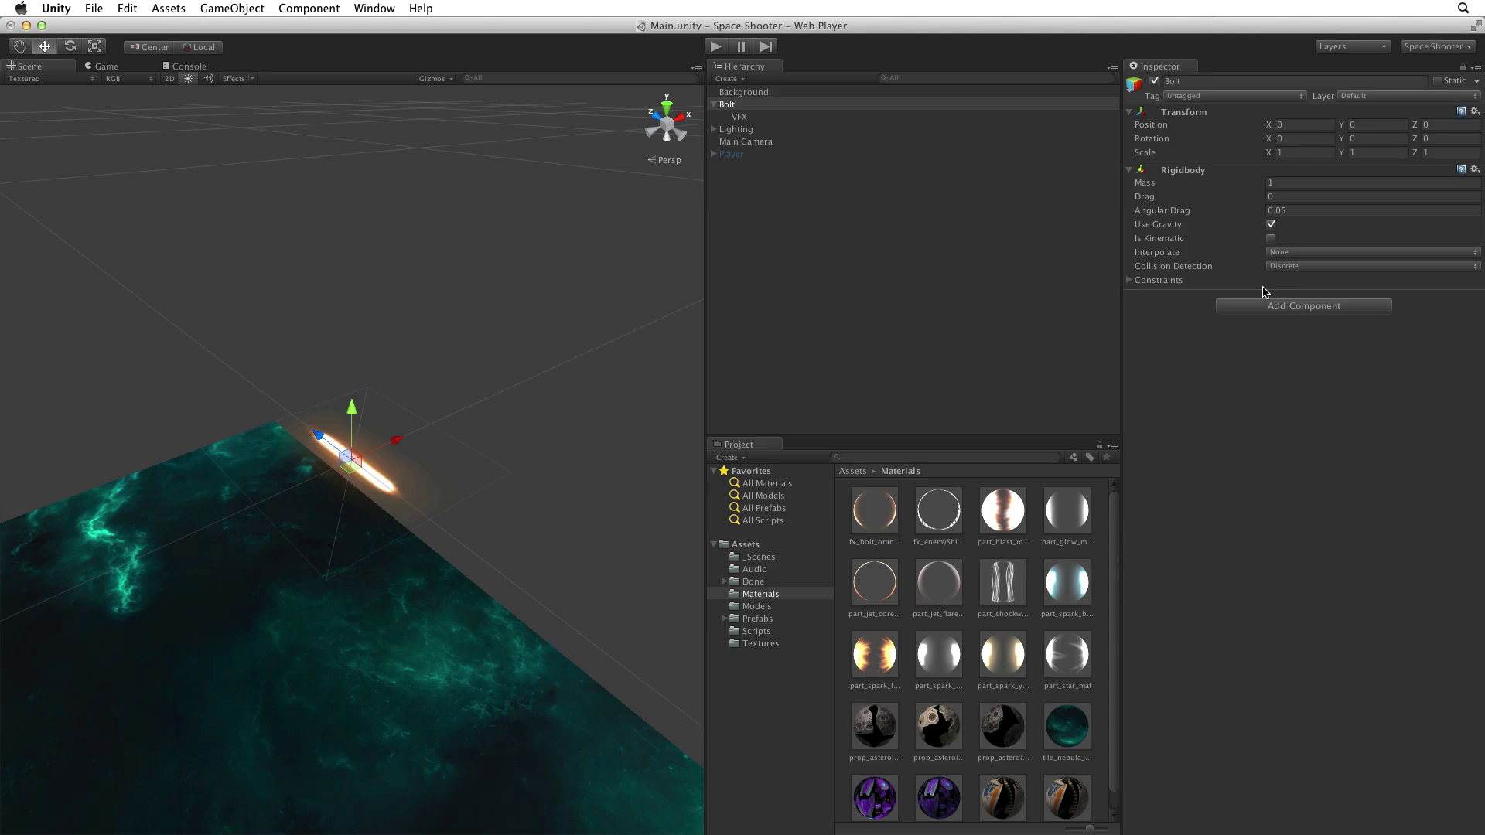
pyautogui.click(1271, 224)
# On the VFX quad, toggle Mesh Renderer off and back on, then remove its Mesh Collider
pyautogui.click(739, 116)
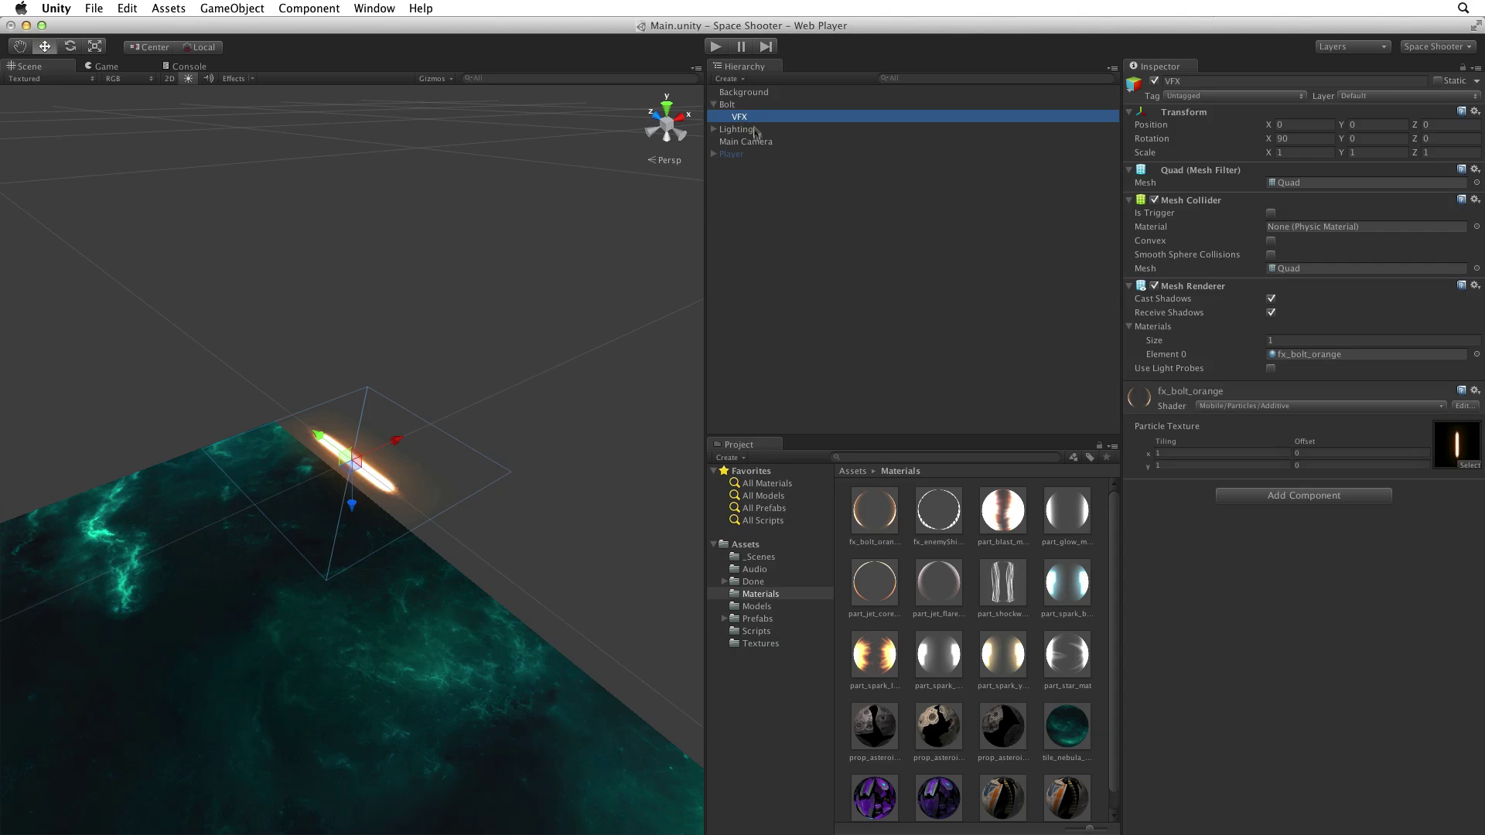
pyautogui.click(1154, 286)
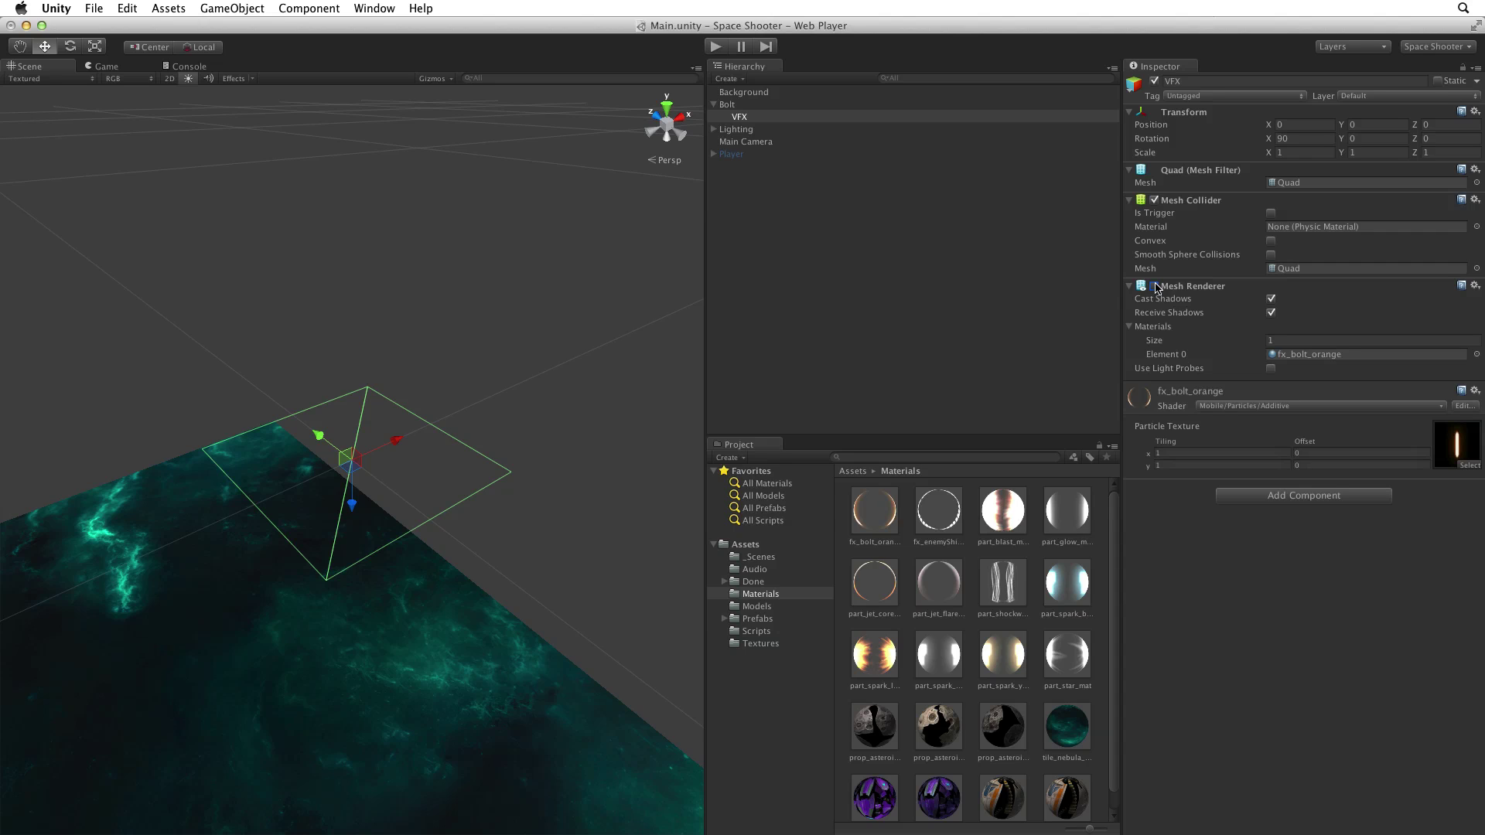
pyautogui.click(1155, 286)
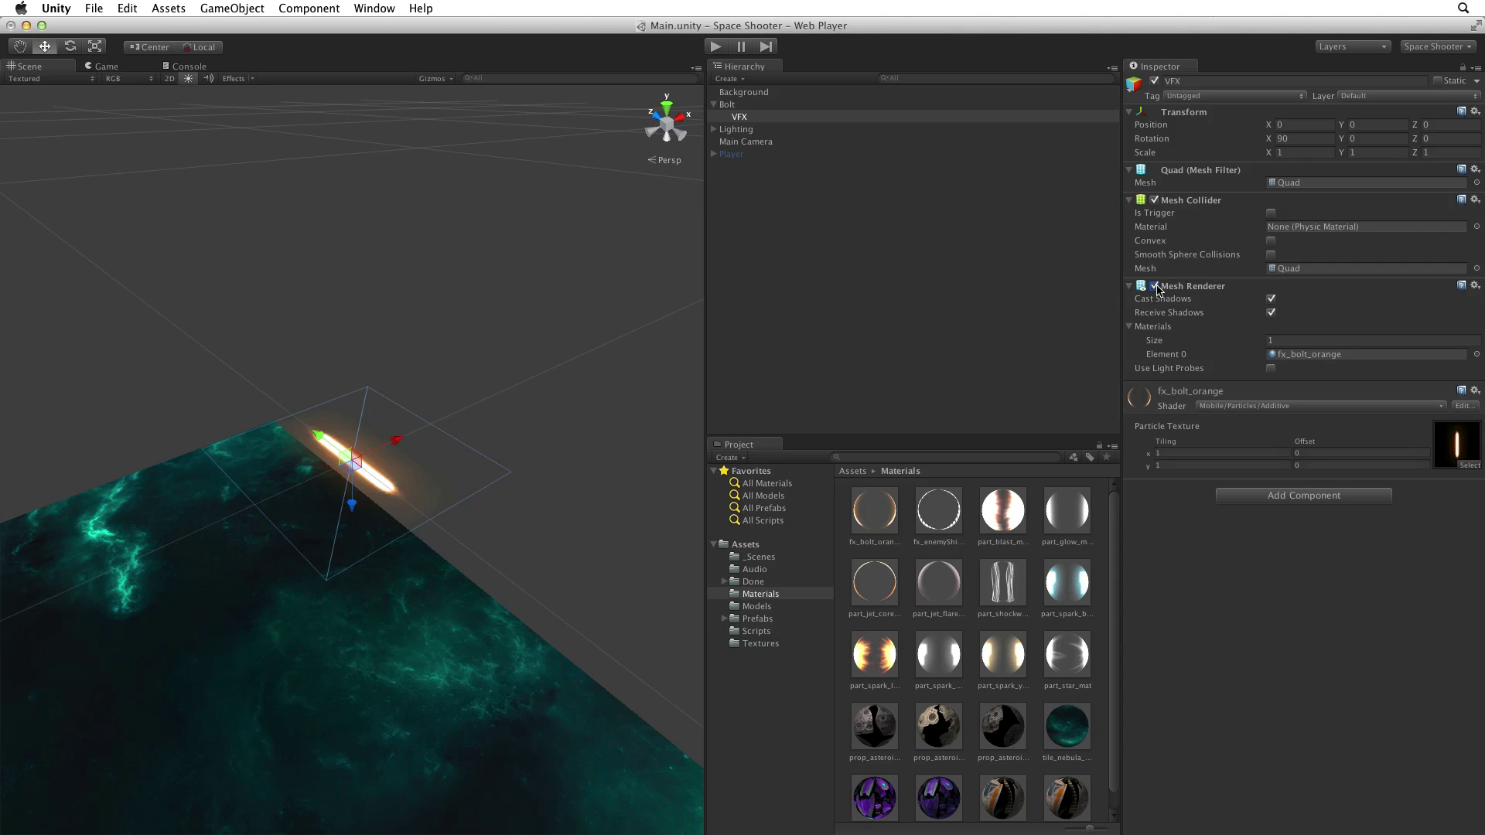
pyautogui.click(1475, 199)
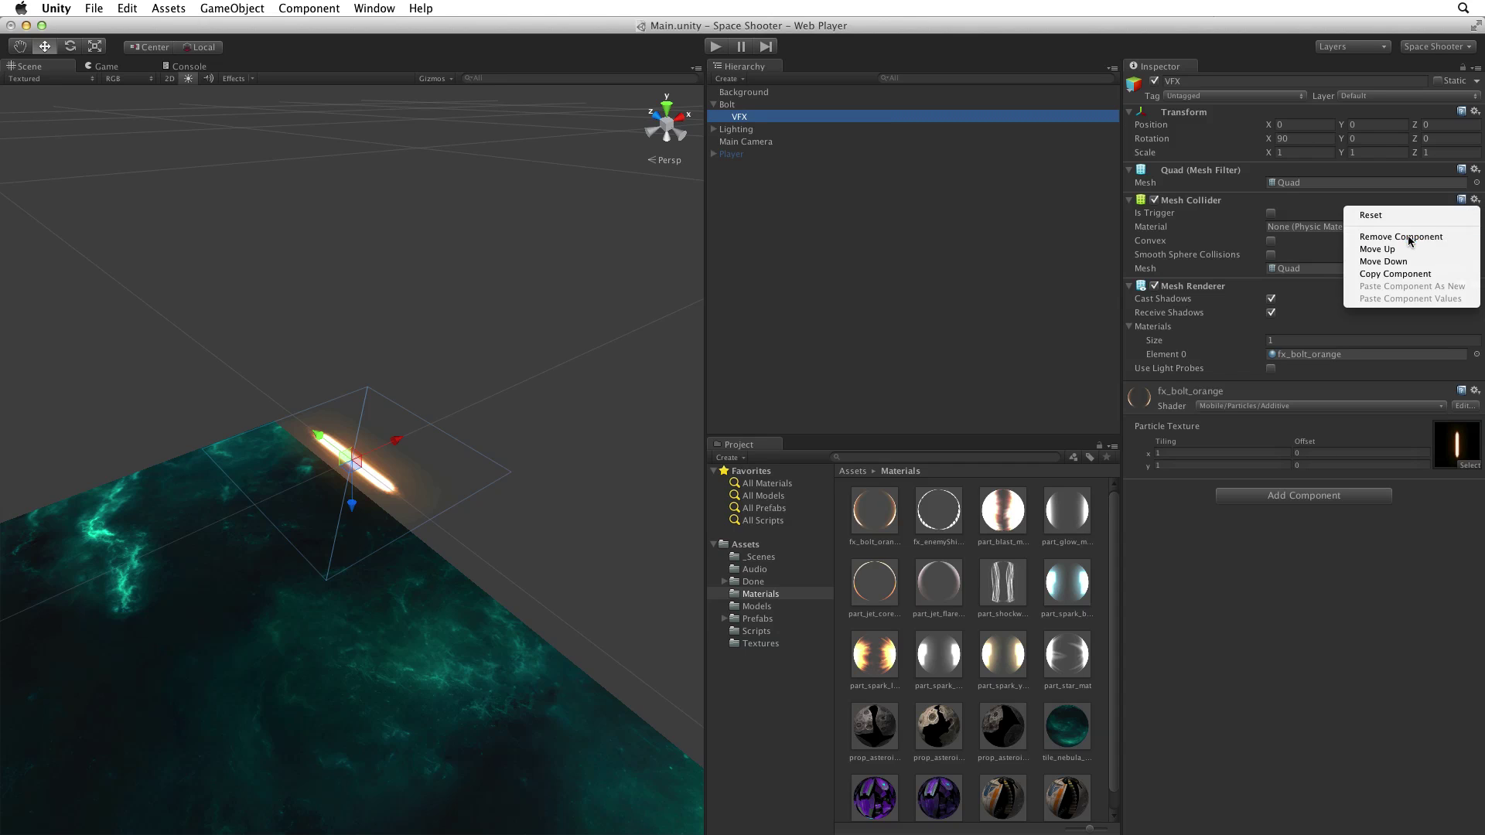
pyautogui.click(1434, 238)
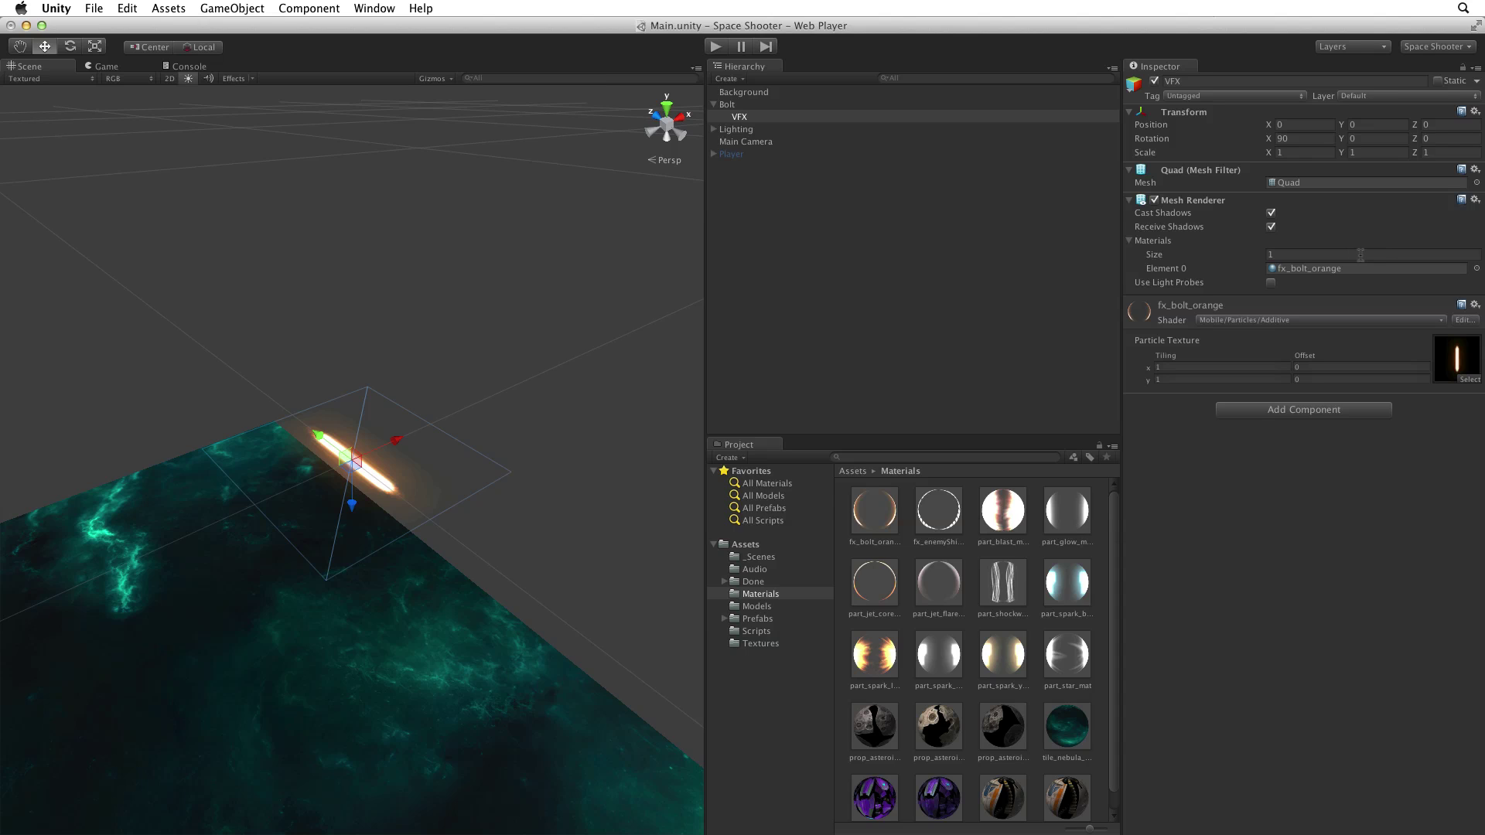
# Add a Physics > Capsule Collider component to the Bolt object
pyautogui.click(775, 105)
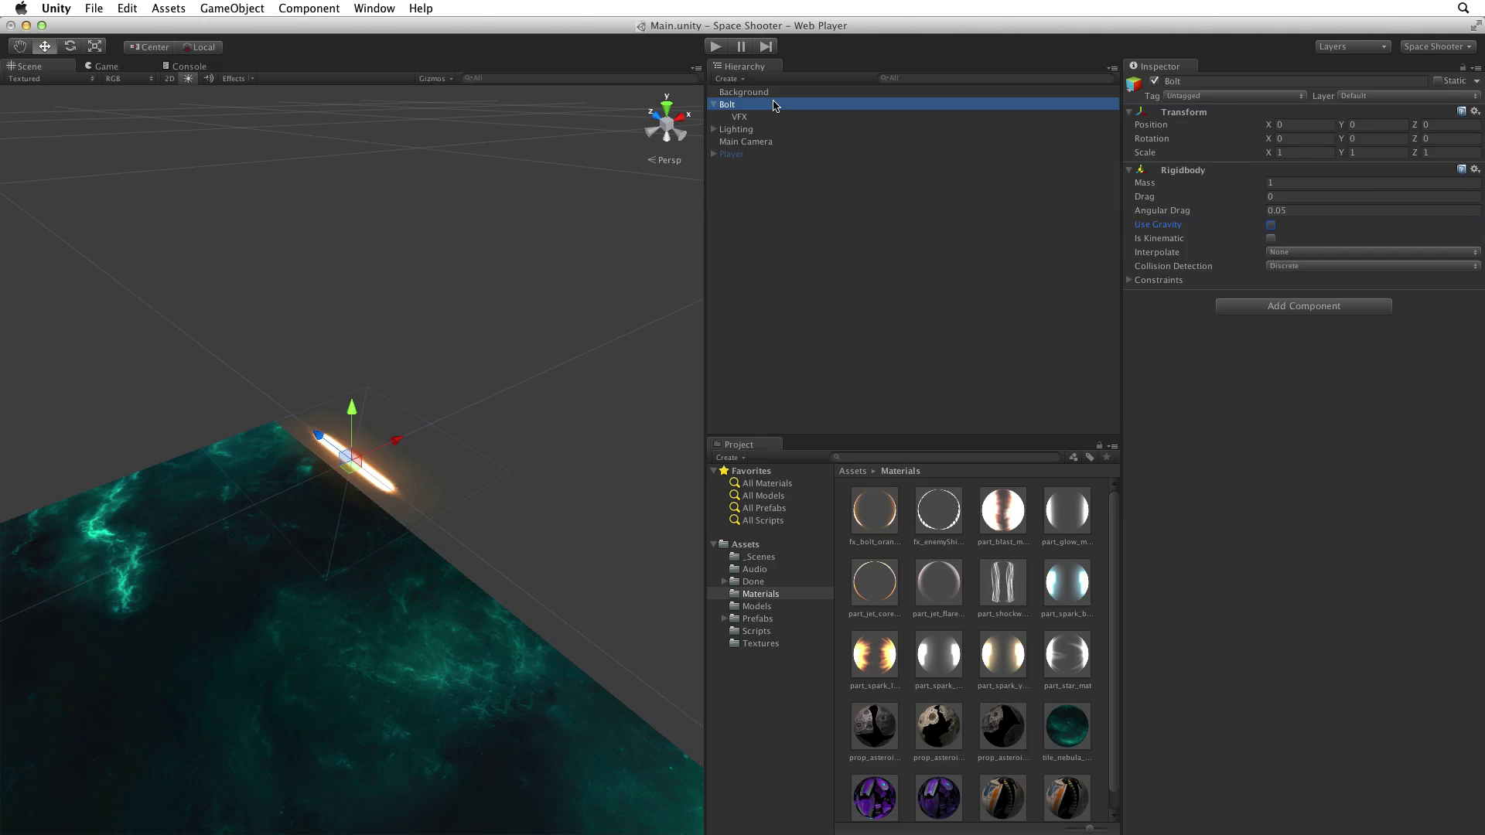
pyautogui.click(1269, 308)
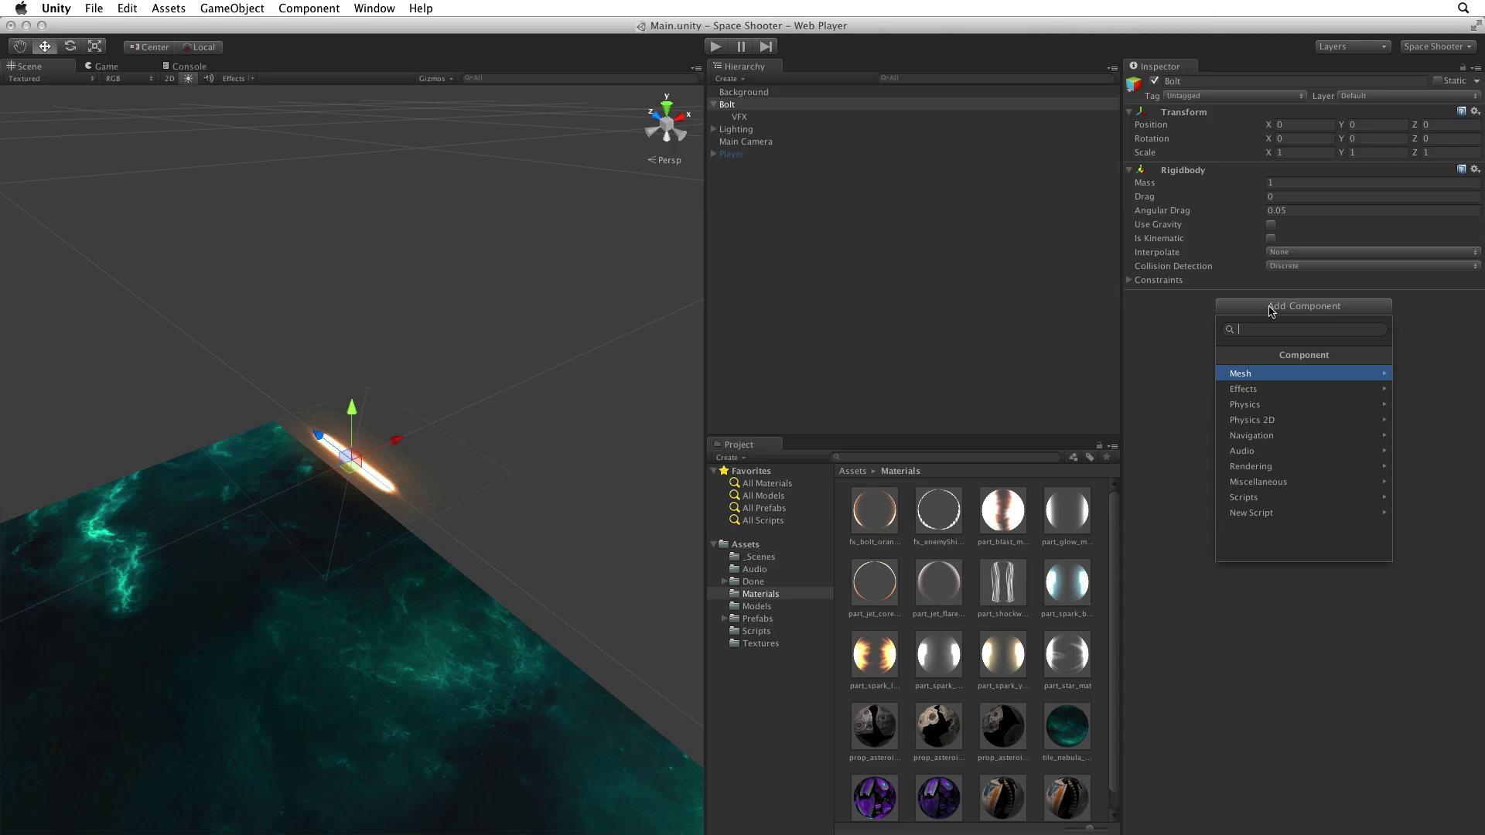
pyautogui.click(1276, 404)
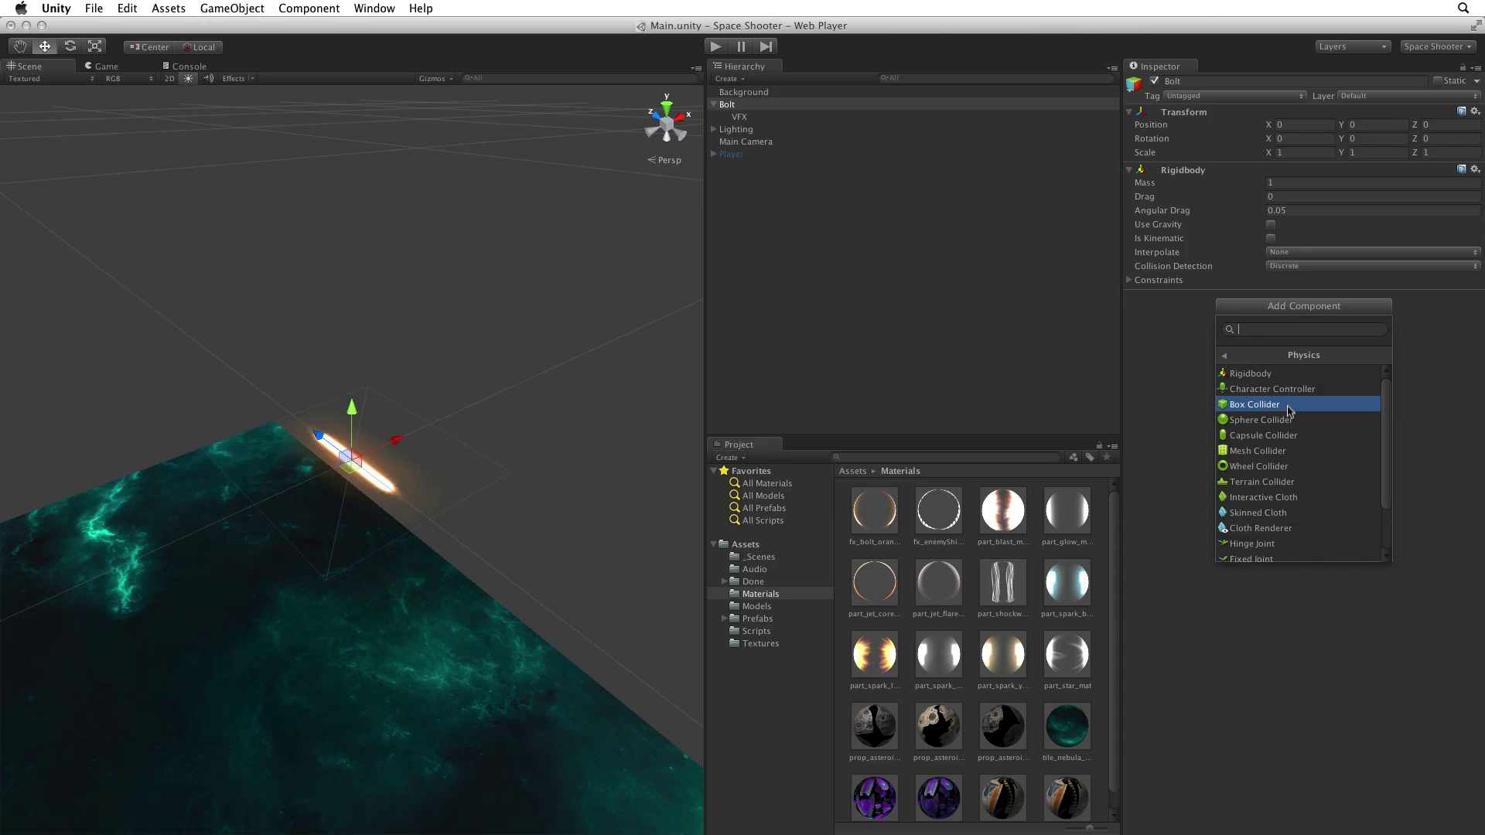
pyautogui.click(1285, 436)
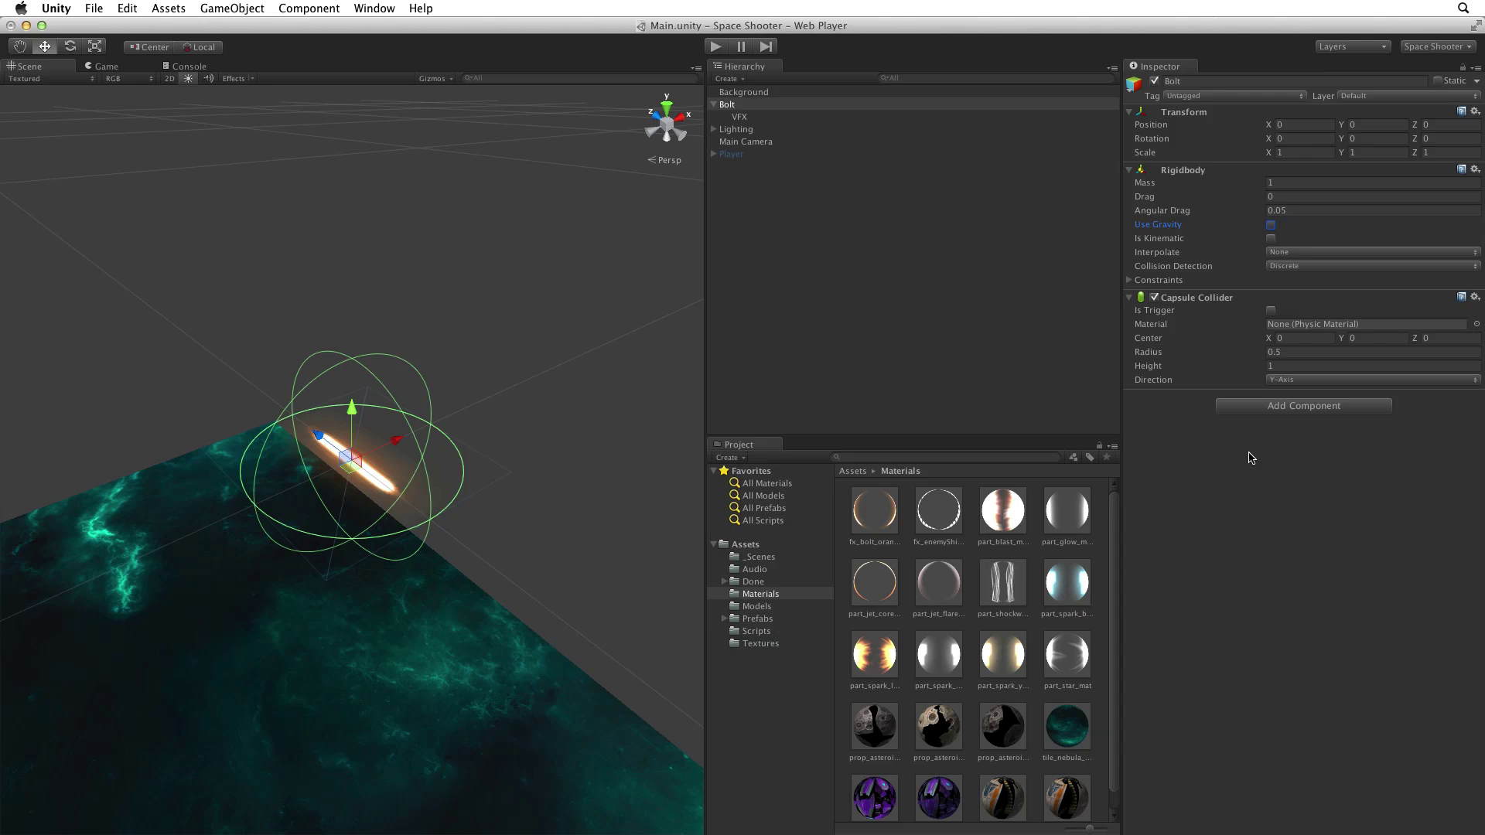
# Set the Bolt capsule collider's direction to Z-Axis and view the bolt from straight above
pyautogui.click(778, 355)
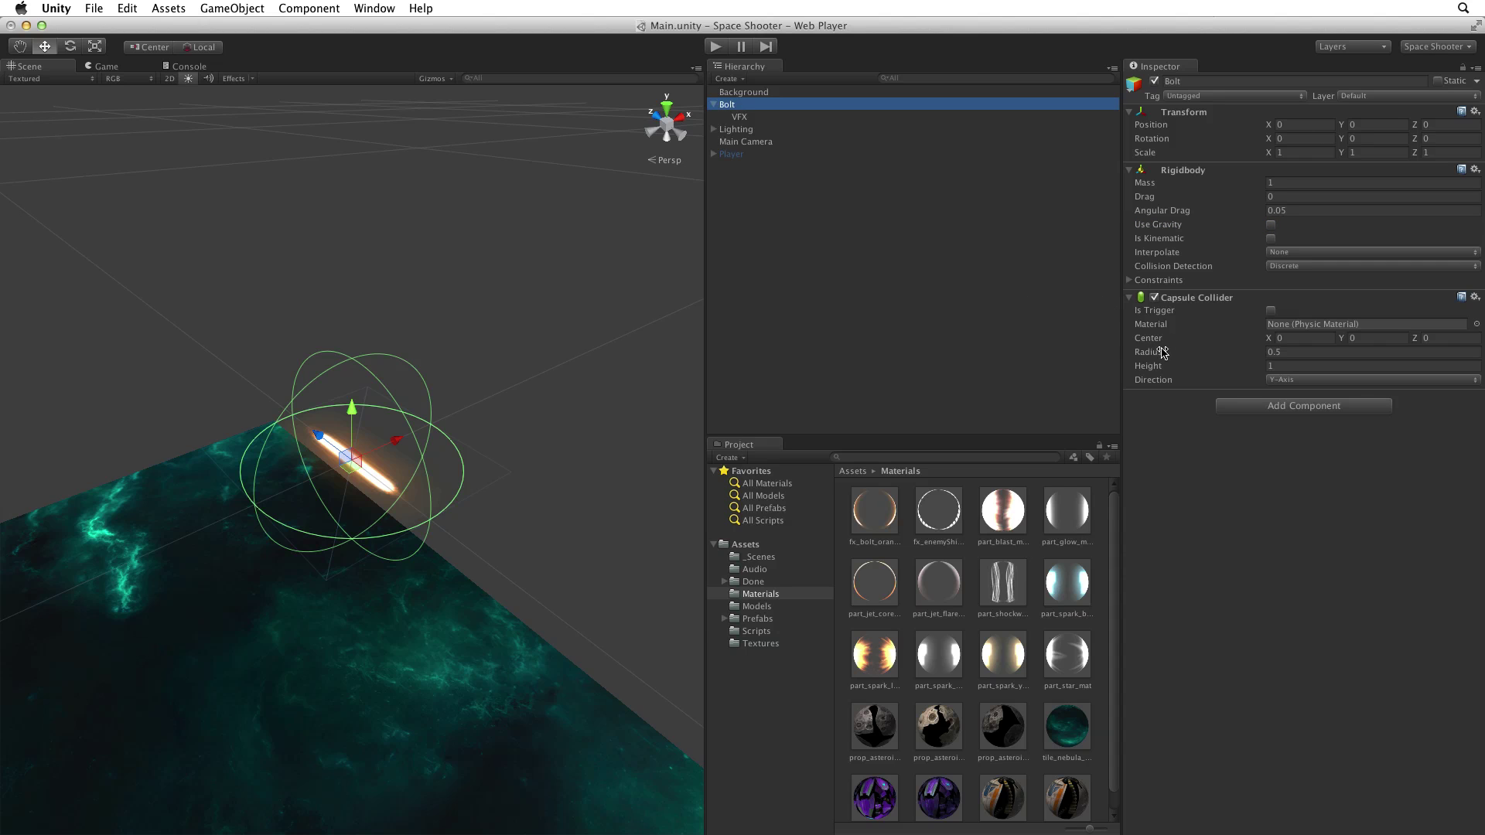
pyautogui.moveTo(1159, 354)
pyautogui.mouseDown()
pyautogui.moveTo(1174, 354)
pyautogui.moveTo(1145, 349)
pyautogui.mouseUp()
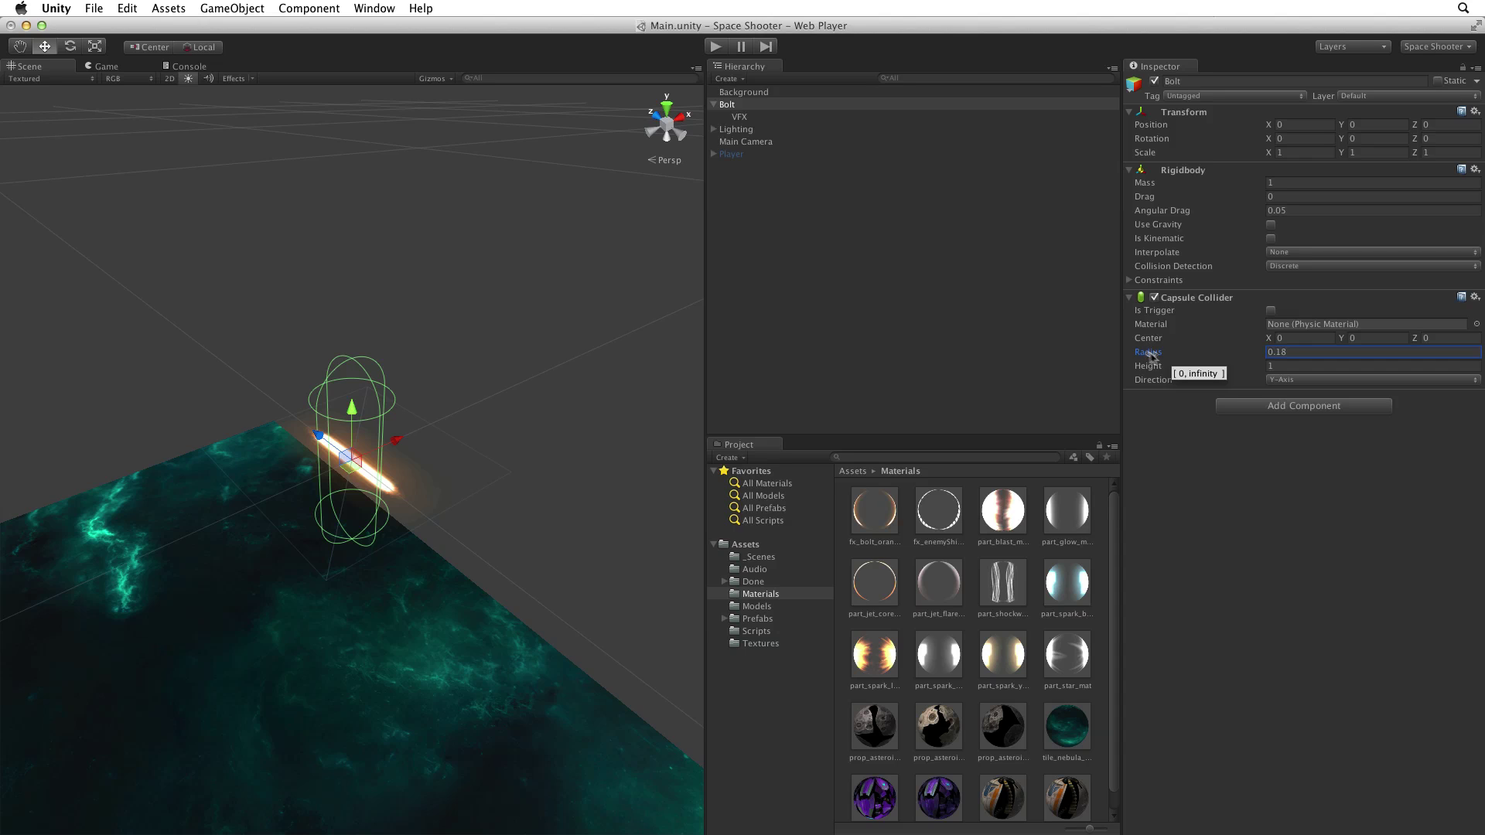
pyautogui.click(1293, 380)
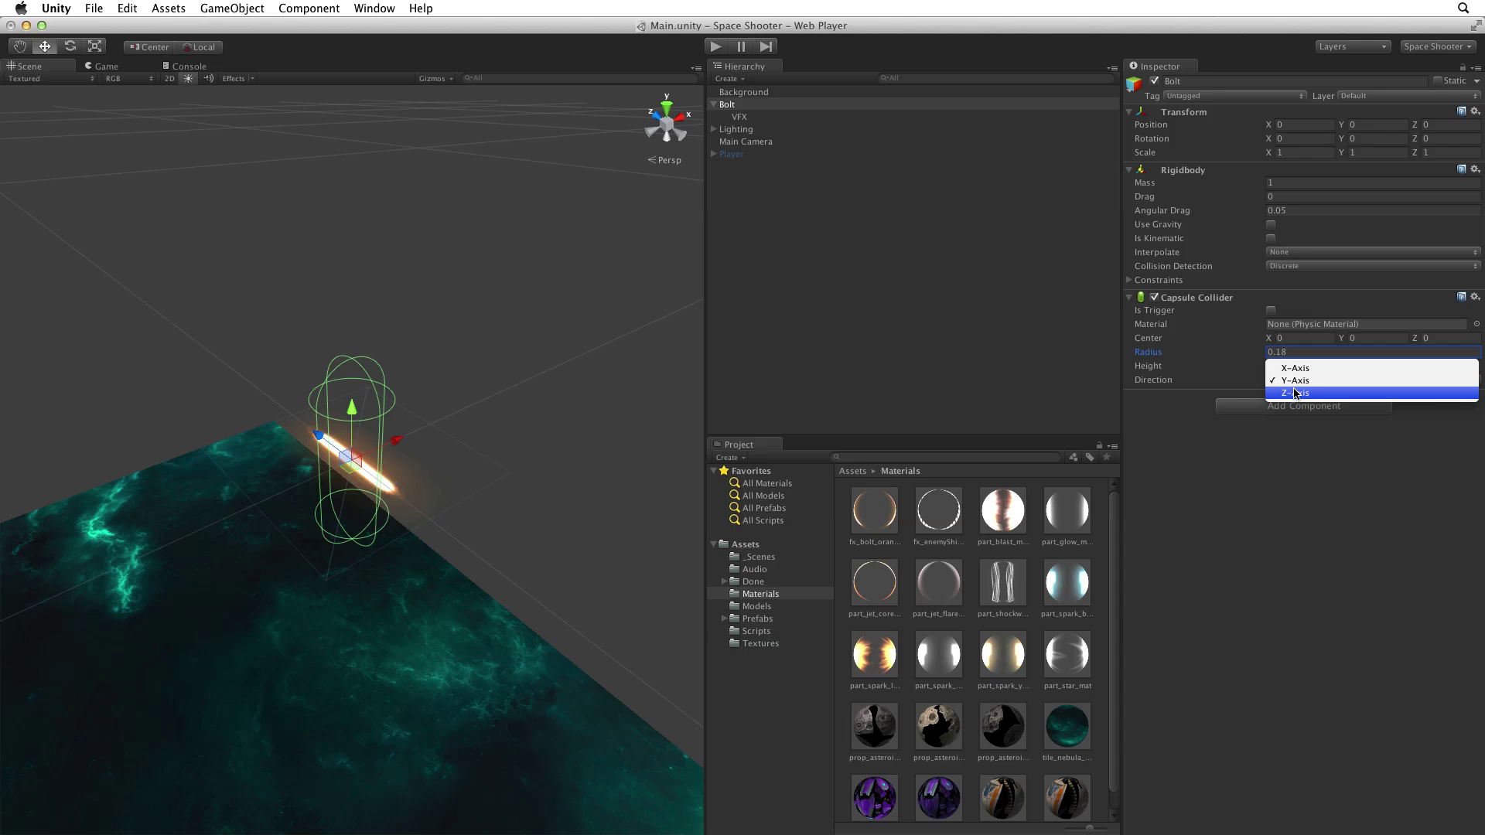
pyautogui.click(1295, 393)
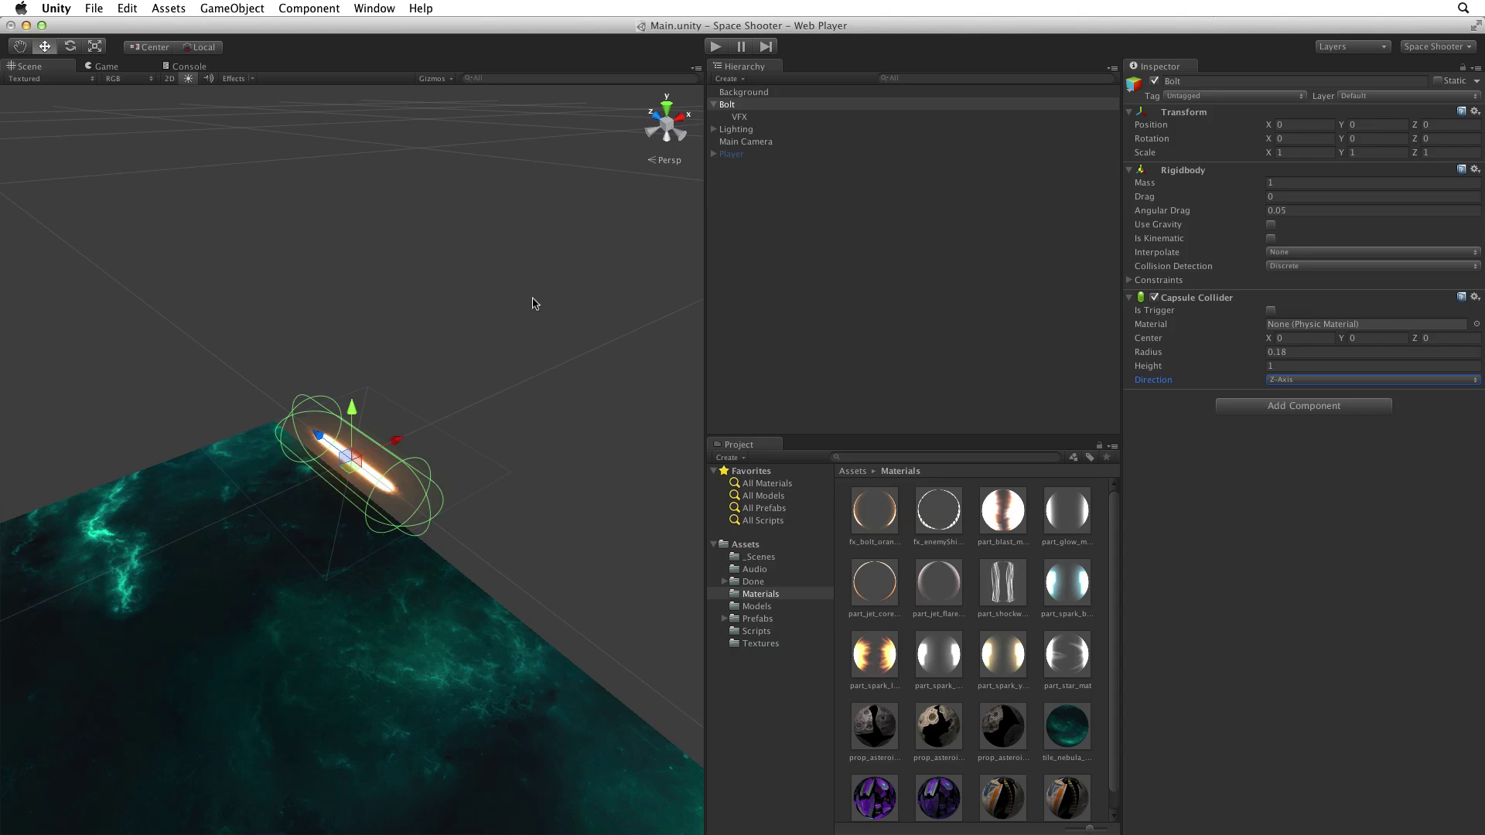
pyautogui.keyDown('alt'); pyautogui.moveTo(536, 302); pyautogui.dragTo(359, 515); pyautogui.keyUp('alt')
pyautogui.click(666, 124)
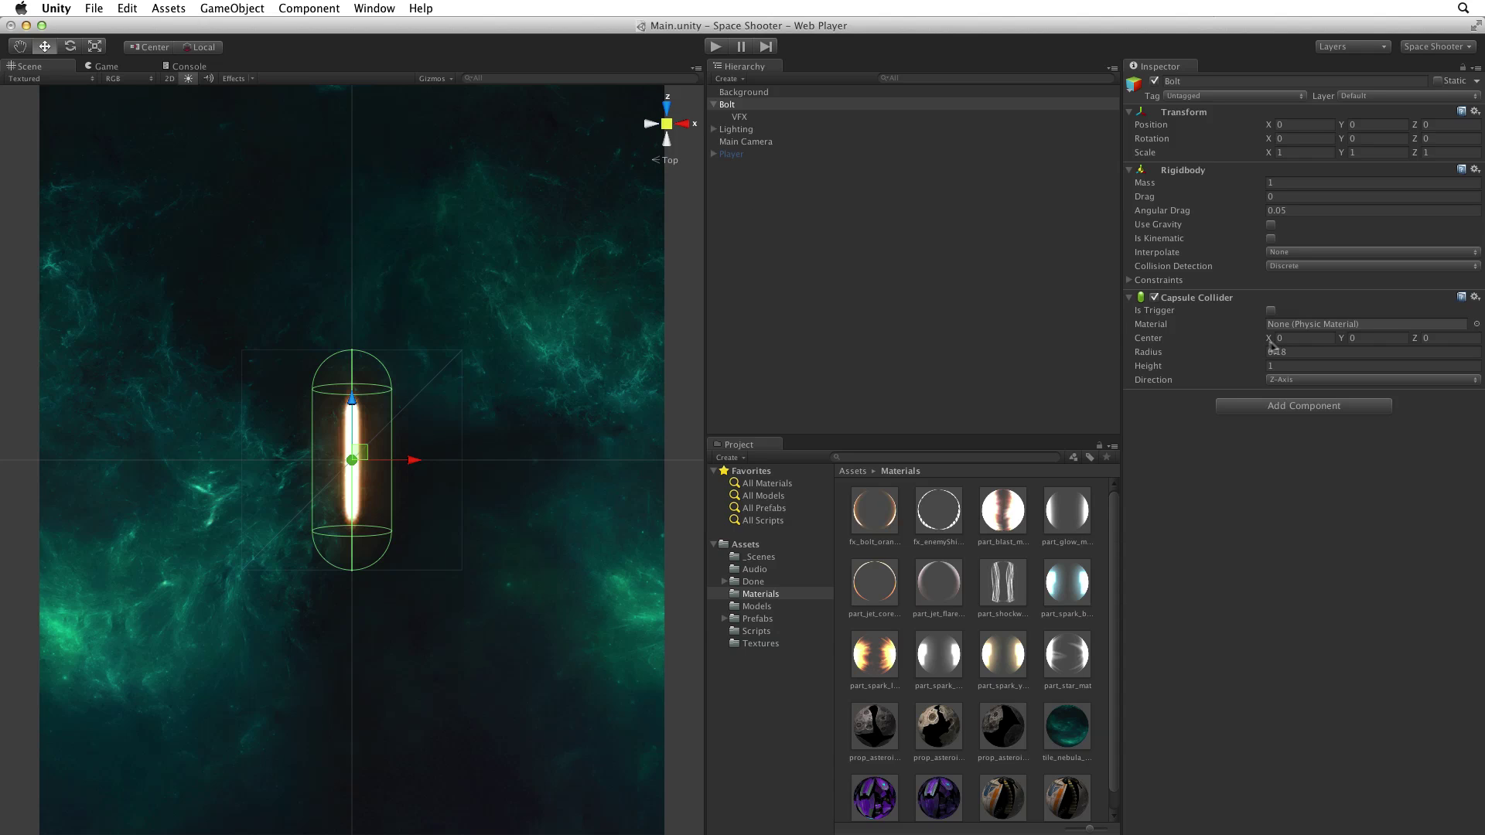
# Shrink the capsule collider to radius 0.03 and height 0.5
pyautogui.click(1166, 354)
pyautogui.moveTo(1168, 354); pyautogui.dragTo(1161, 355)
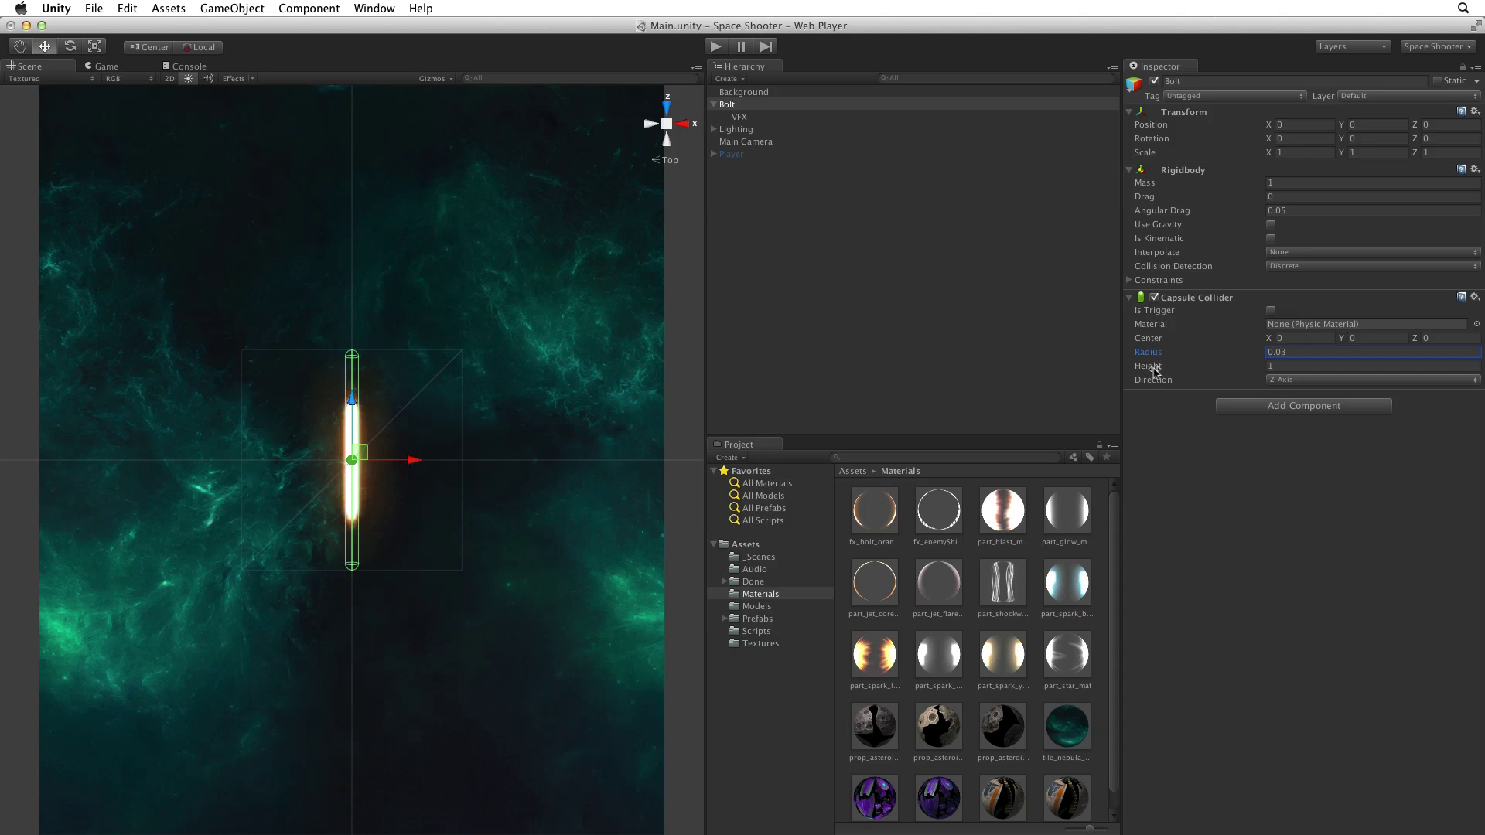
pyautogui.moveTo(1152, 369); pyautogui.dragTo(1142, 369)
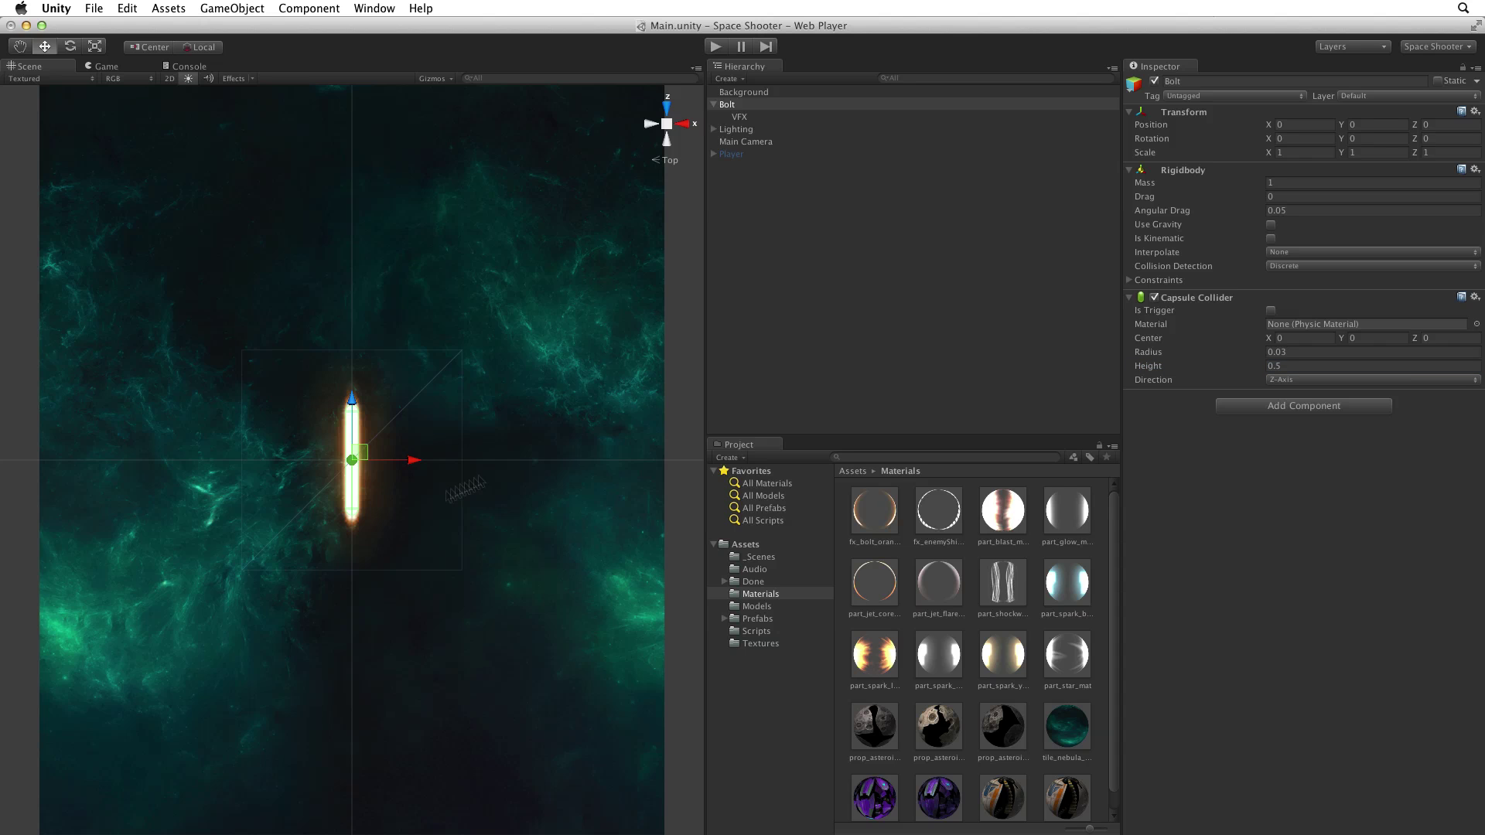
pyautogui.keyDown('alt'); pyautogui.moveTo(390, 572); pyautogui.dragTo(514, 358); pyautogui.keyUp('alt')
pyautogui.moveTo(358, 517)
pyautogui.keyDown('alt'); pyautogui.mouseDown()
pyautogui.moveTo(540, 281)
pyautogui.moveTo(449, 355)
pyautogui.moveTo(424, 322)
pyautogui.moveTo(467, 282)
pyautogui.moveTo(304, 459)
pyautogui.mouseUp(); pyautogui.keyUp('alt')
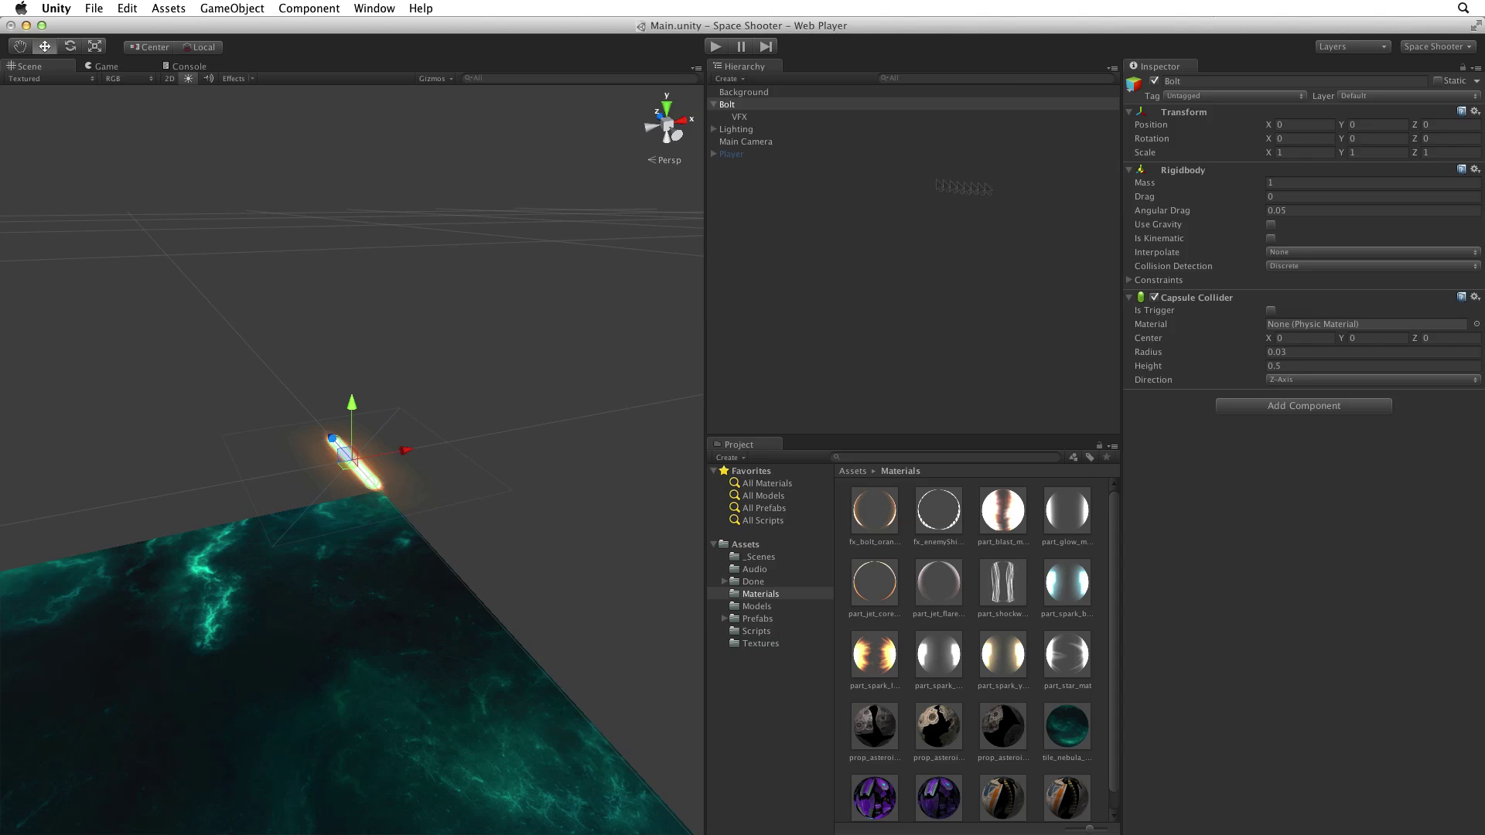
# Tick Is Trigger on Bolt's Capsule Collider
pyautogui.click(1270, 310)
pyautogui.click(774, 106)
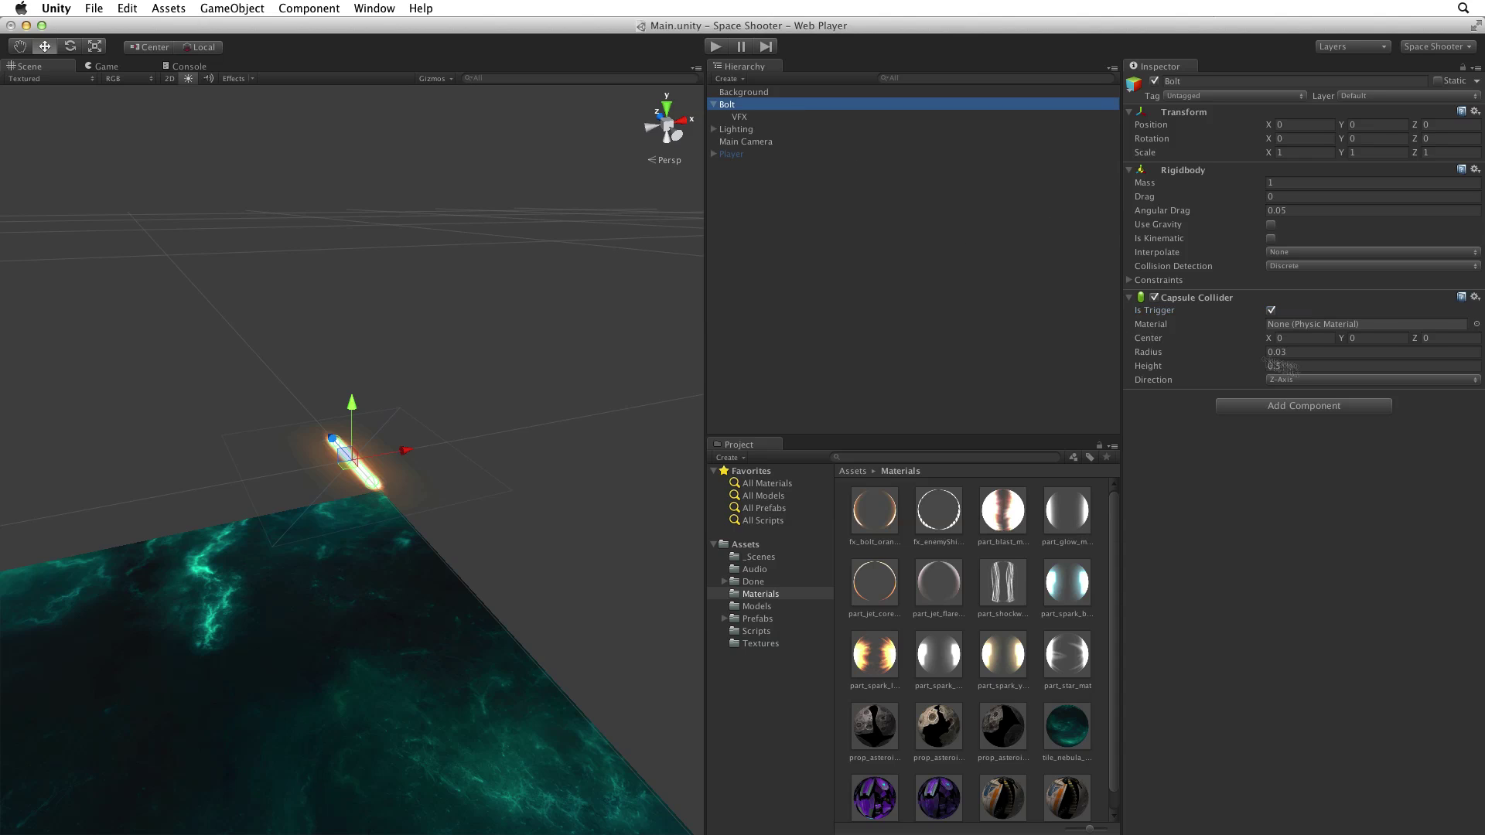
pyautogui.click(1305, 408)
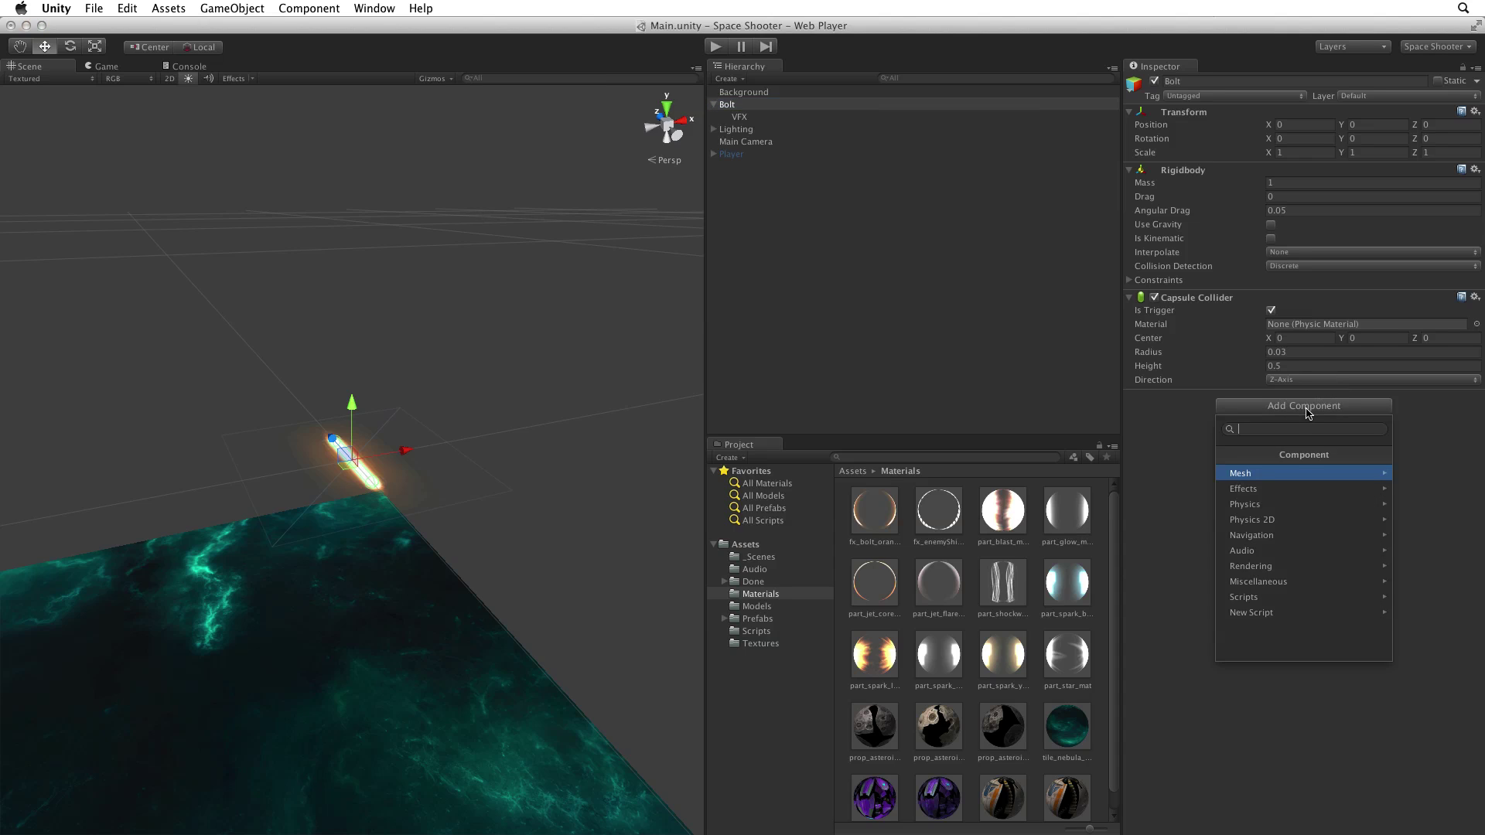
# Create and attach a new script named Mover to Bolt
pyautogui.click(1295, 613)
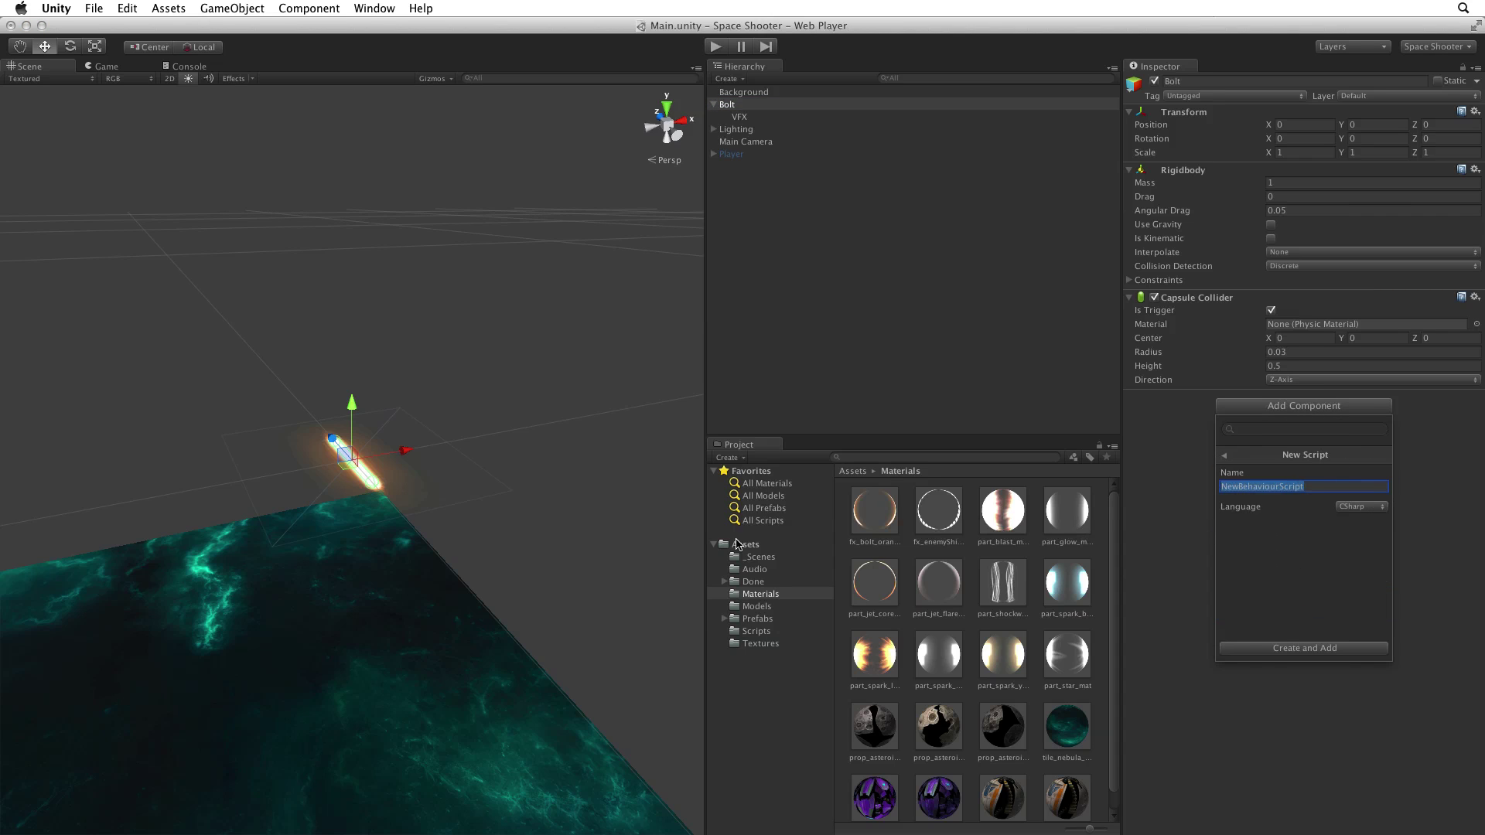
pyautogui.write('Mover')
pyautogui.press('Return')
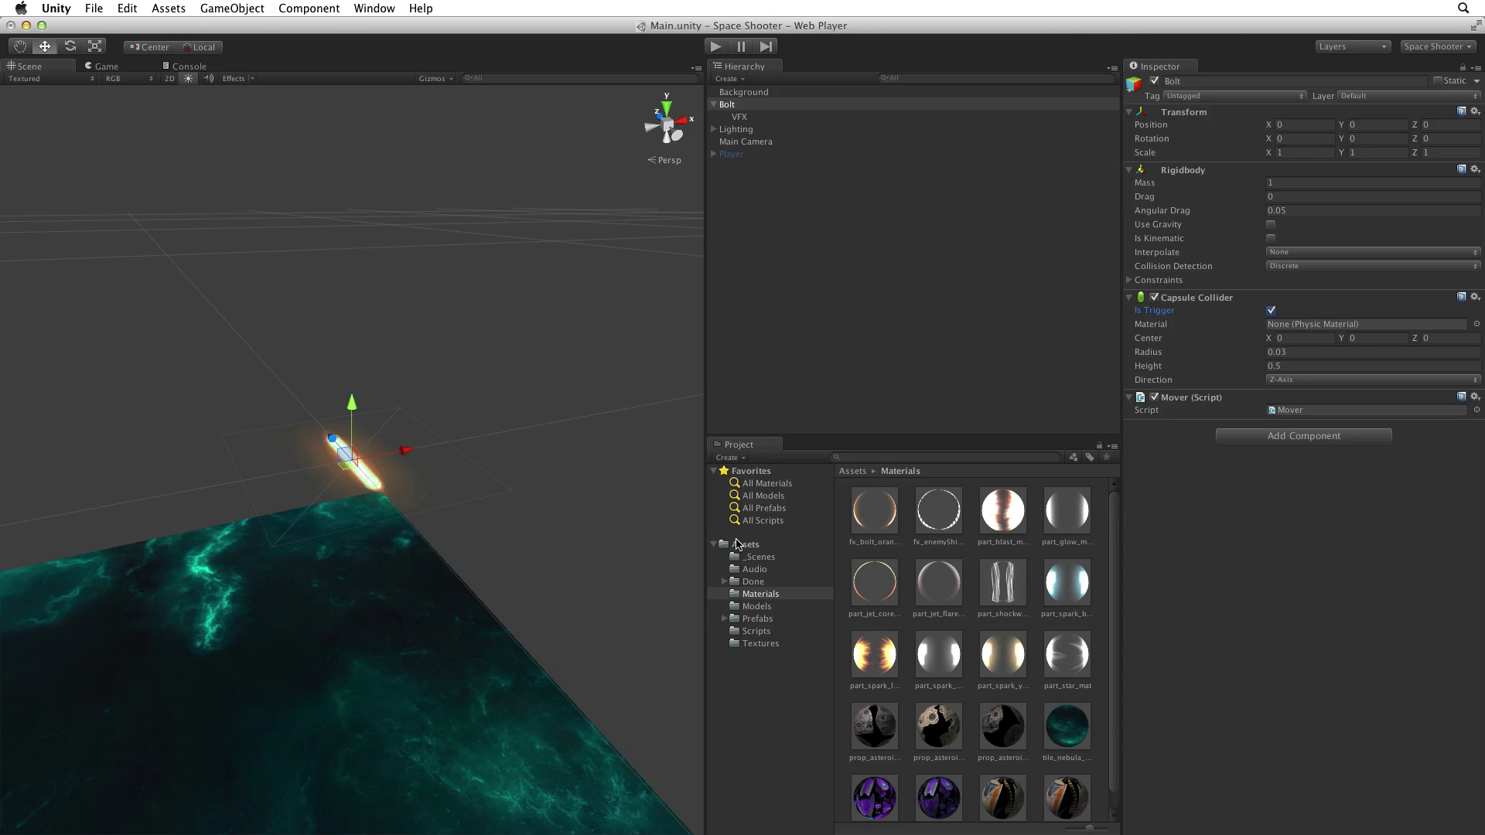
# Move Mover into Assets/Scripts and open it in the code editor
pyautogui.click(749, 545)
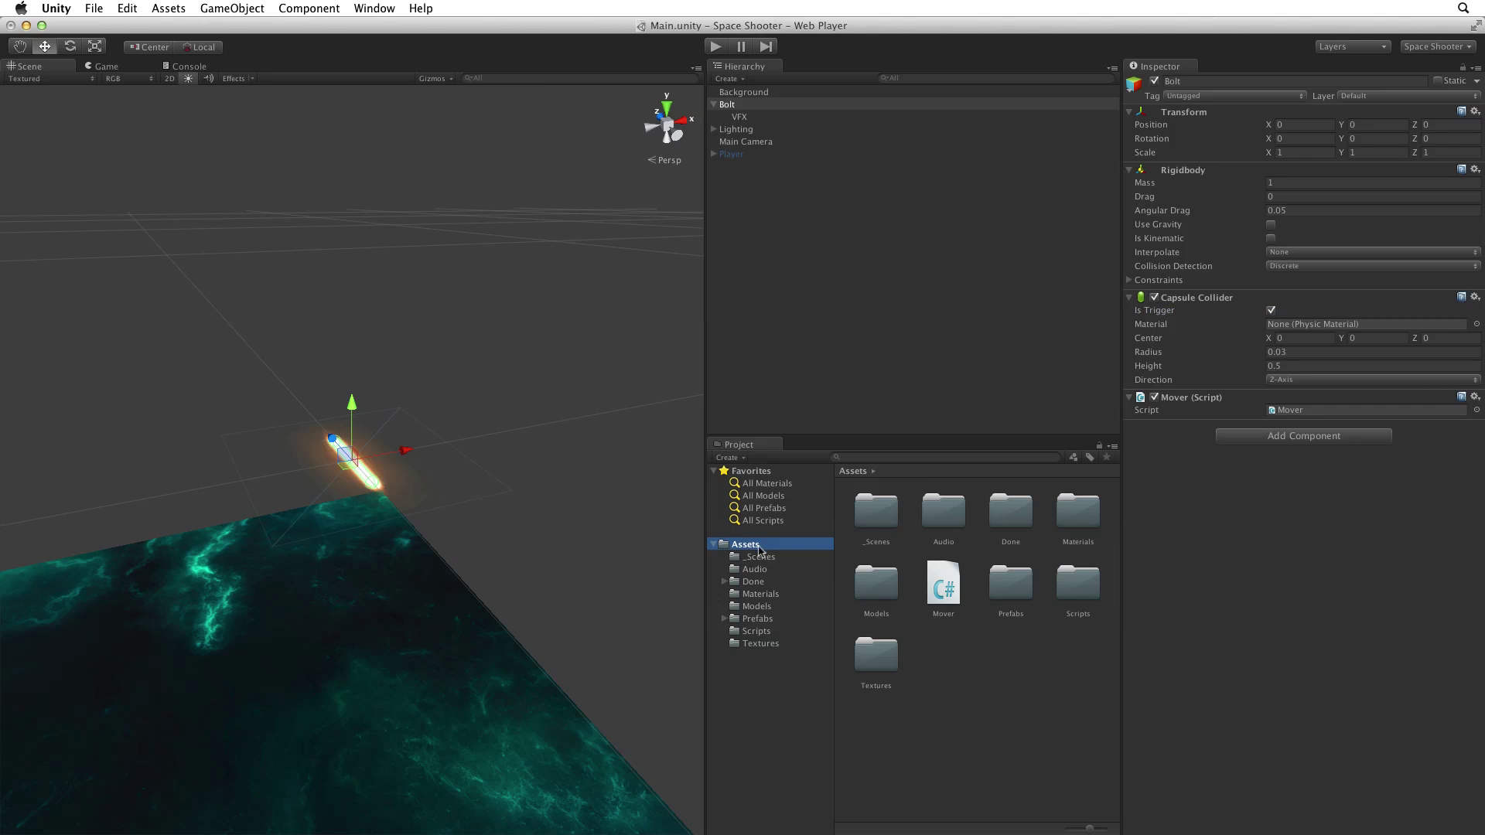
pyautogui.moveTo(941, 589); pyautogui.dragTo(1077, 586)
pyautogui.doubleClick(1010, 588)
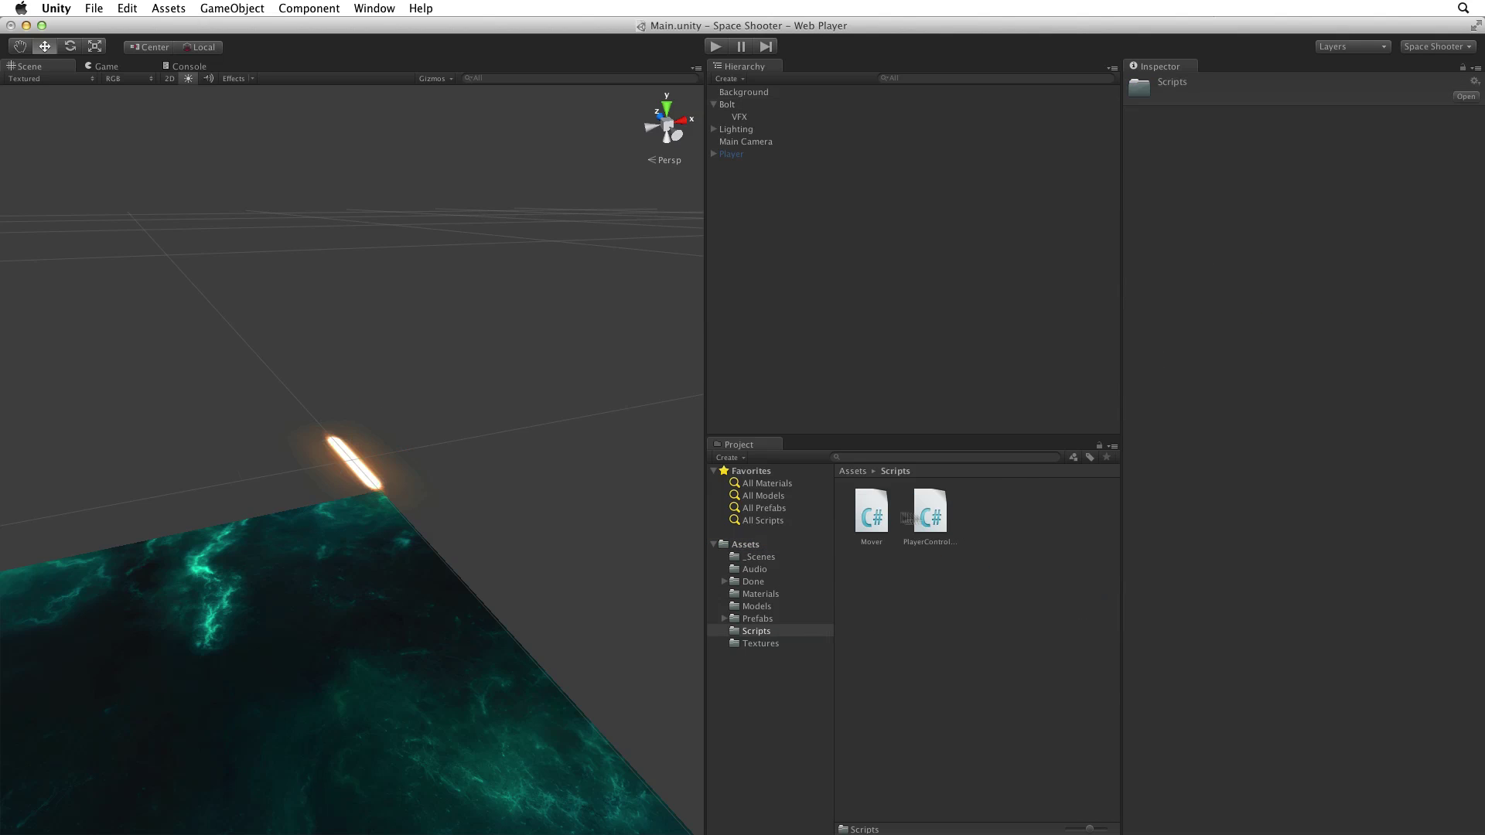
pyautogui.click(890, 516)
pyautogui.click(1386, 97)
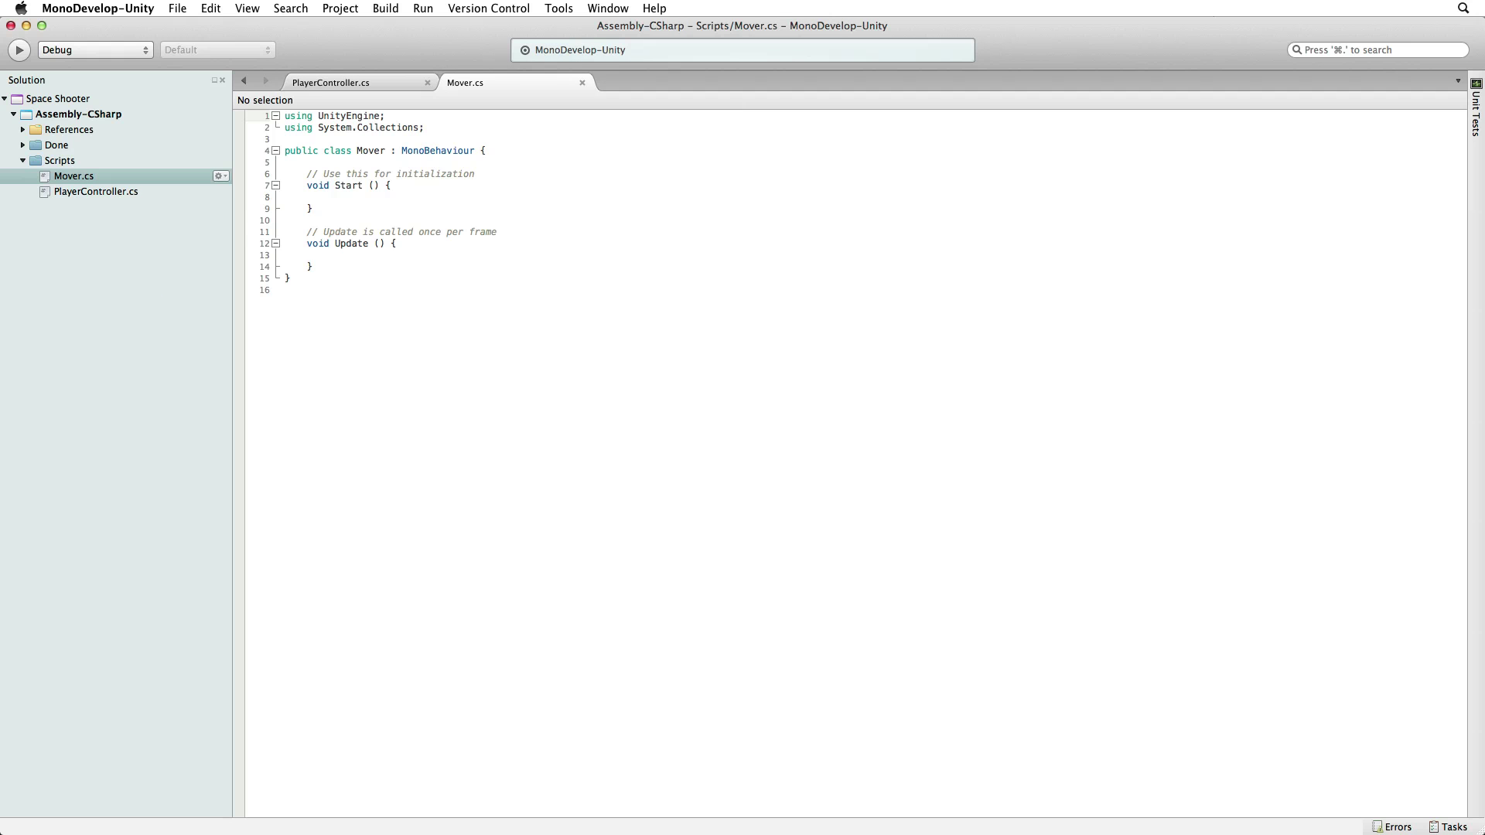
# Replace the default class body with void Start () setting rigidbody.velocity = transform.forward
pyautogui.moveTo(330, 264); pyautogui.dragTo(473, 152)
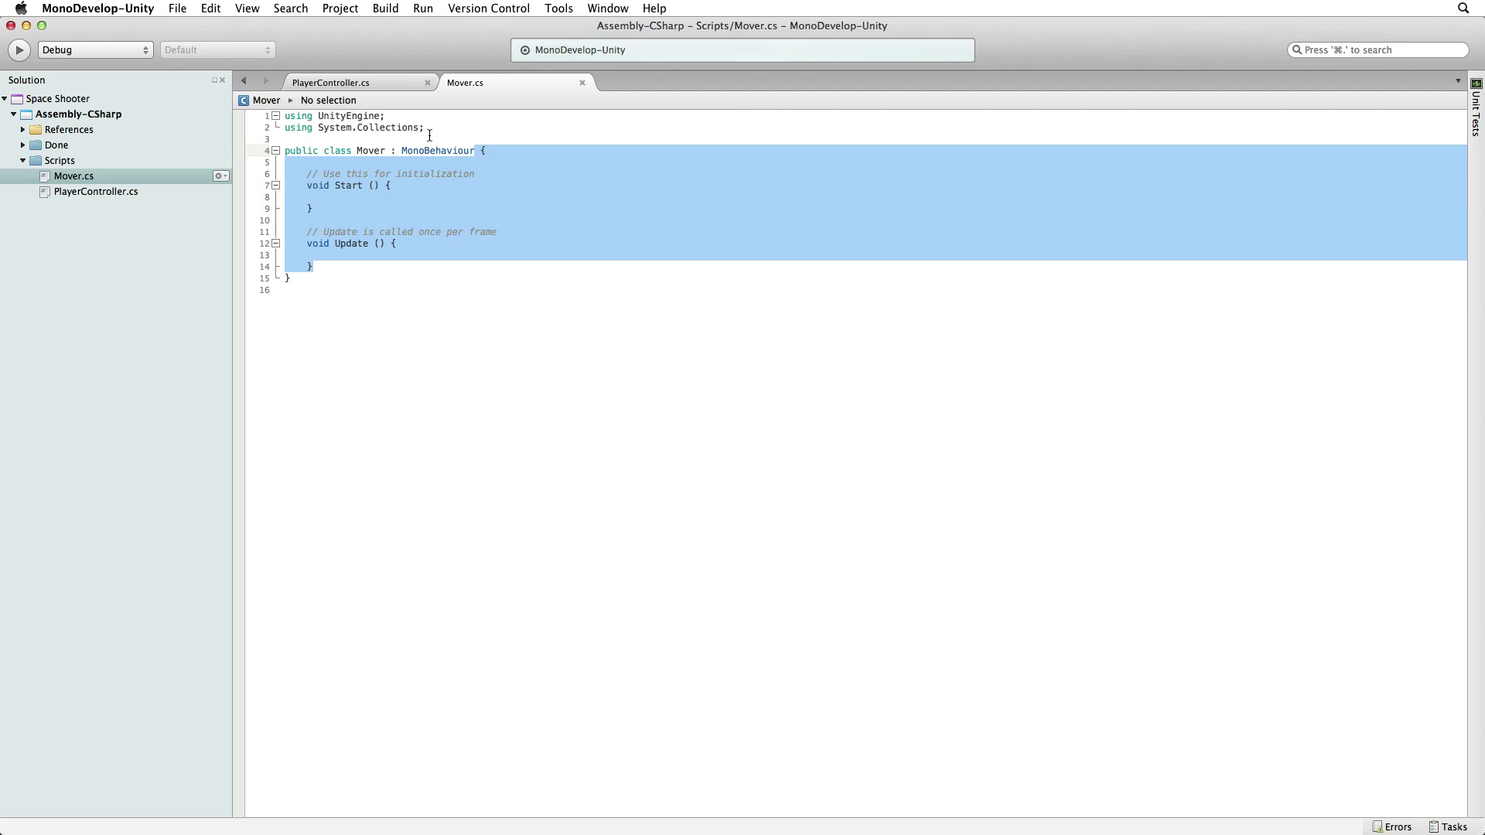
pyautogui.press('Return')
pyautogui.write('{')
pyautogui.press('Return')
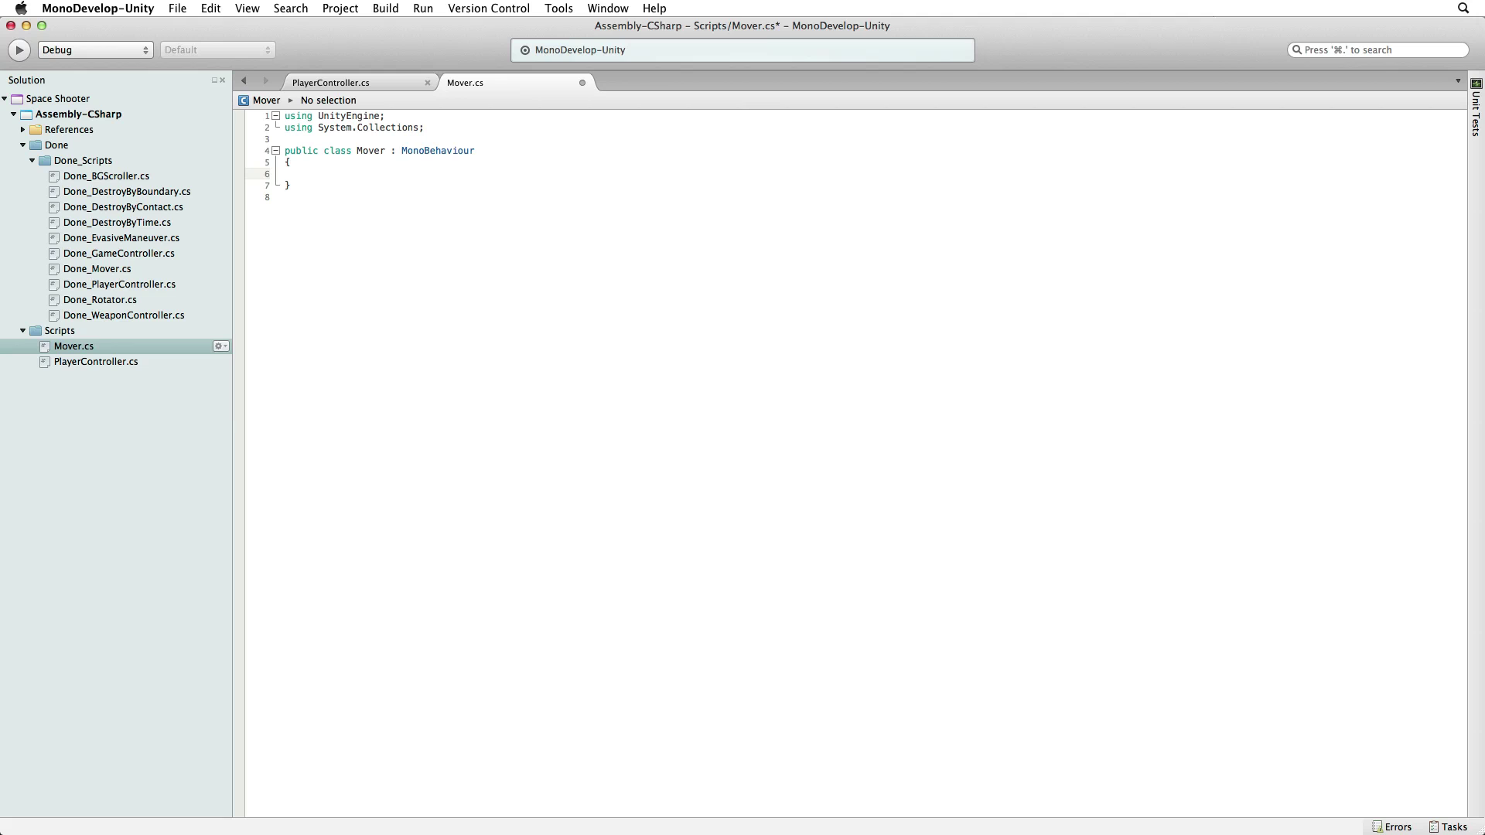
pyautogui.write('void Start ()')
pyautogui.press('Return')
pyautogui.write('{')
pyautogui.press('Return')
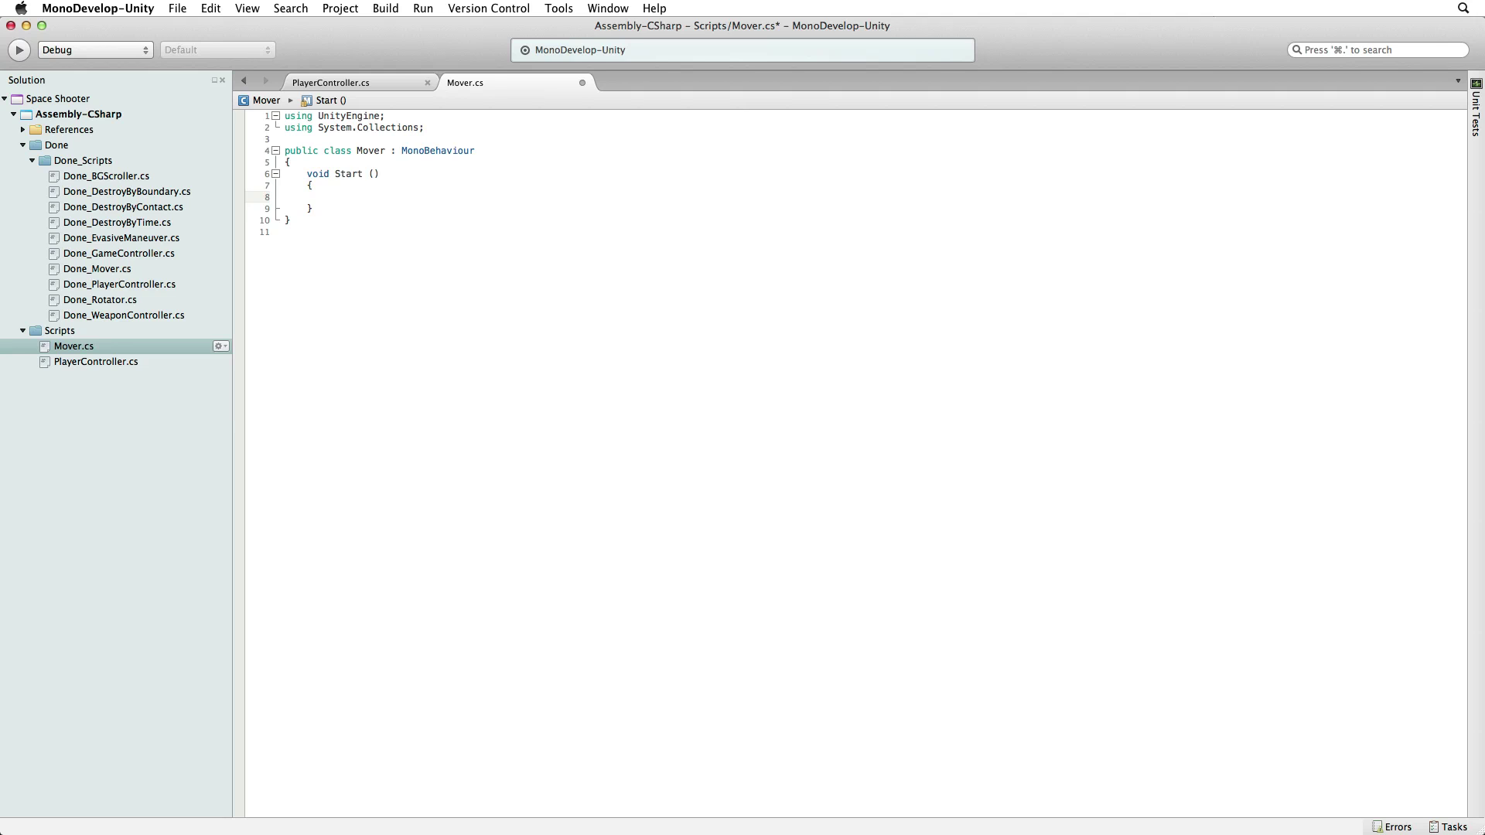
pyautogui.write('rigidbody.velocity =')
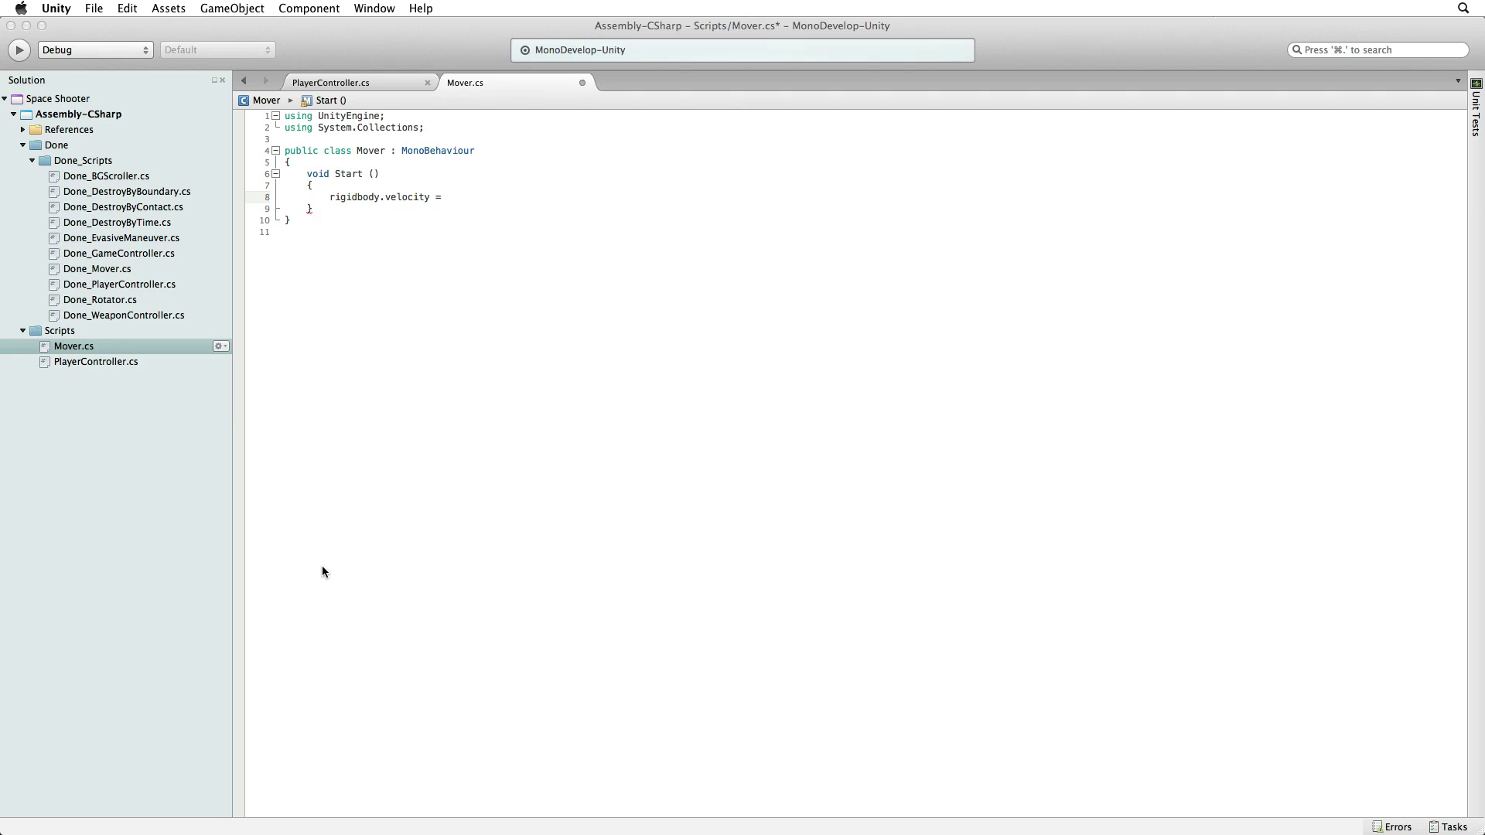
pyautogui.write('transform.forward;')
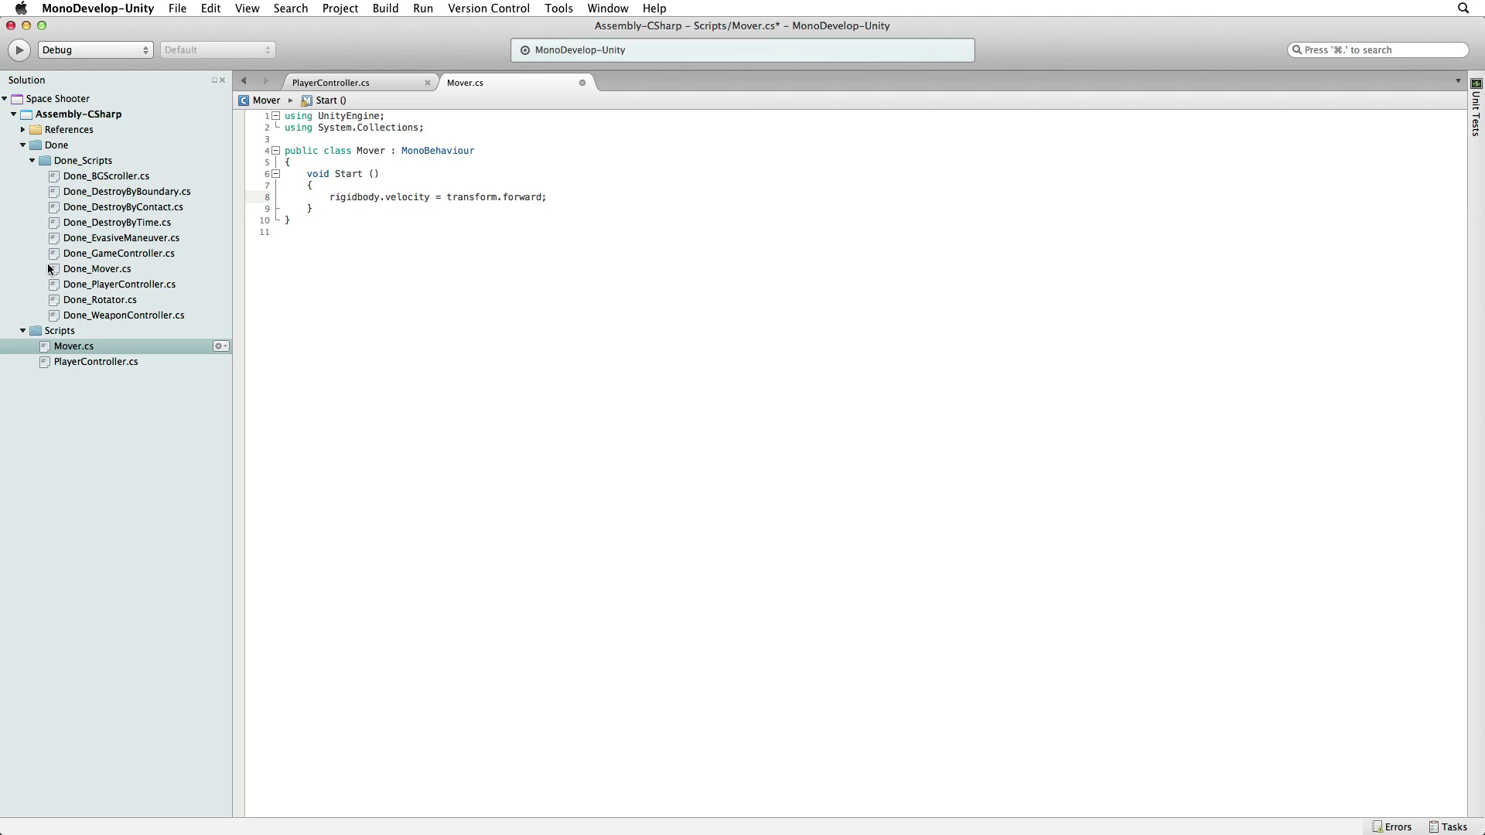
# Declare a 'public float speed;' field above the Start method
pyautogui.press('Up')
pyautogui.press('Up')
pyautogui.press('Up')
pyautogui.press('End')
pyautogui.press('Return')
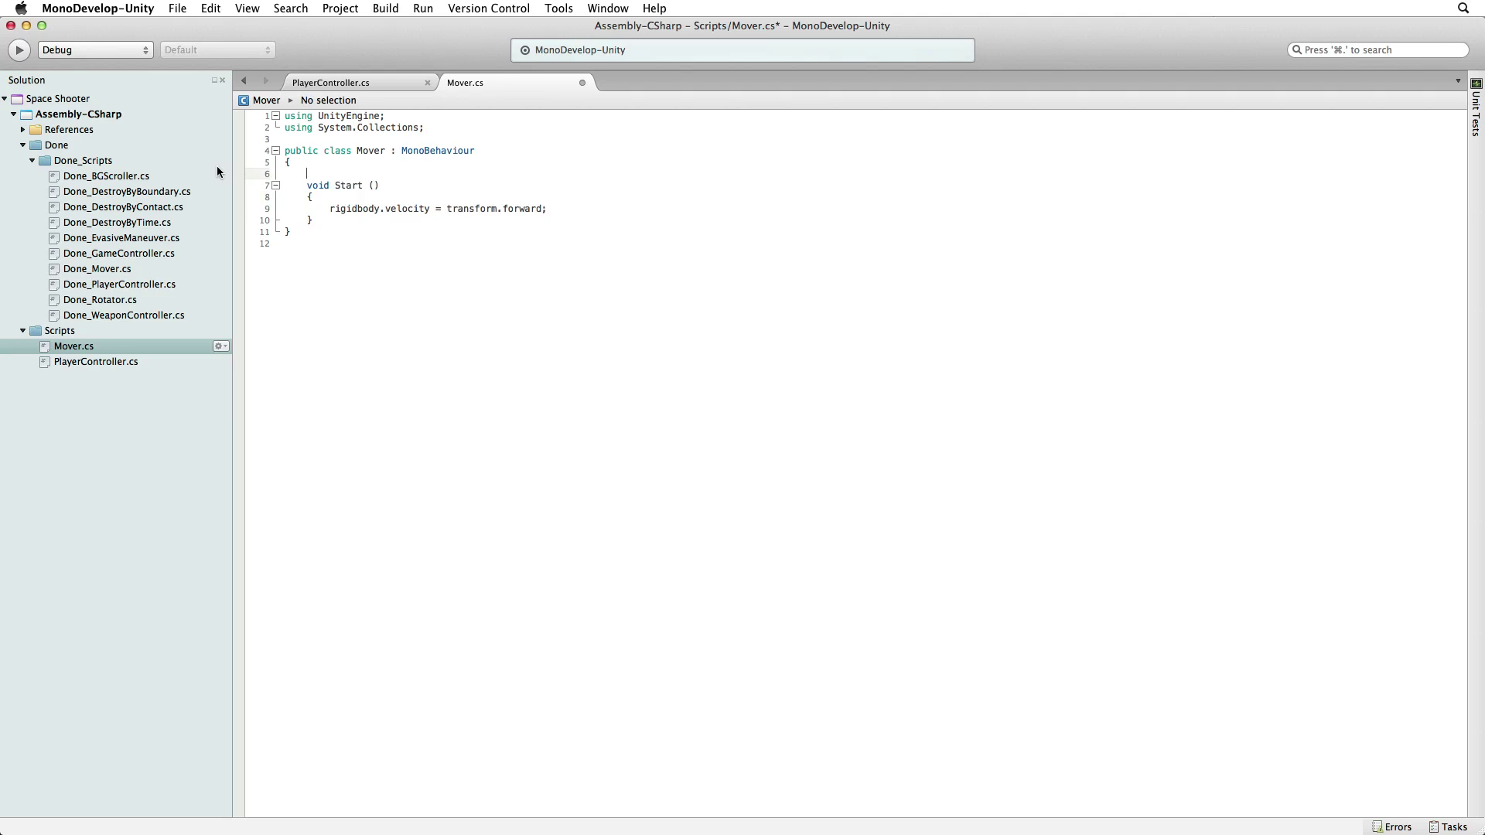
pyautogui.write('public float speed;')
pyautogui.press('Return')
# Multiply the velocity line by speed, save Mover.cs and return to Unity
pyautogui.click(391, 174)
pyautogui.click(543, 221)
pyautogui.write('* speed')
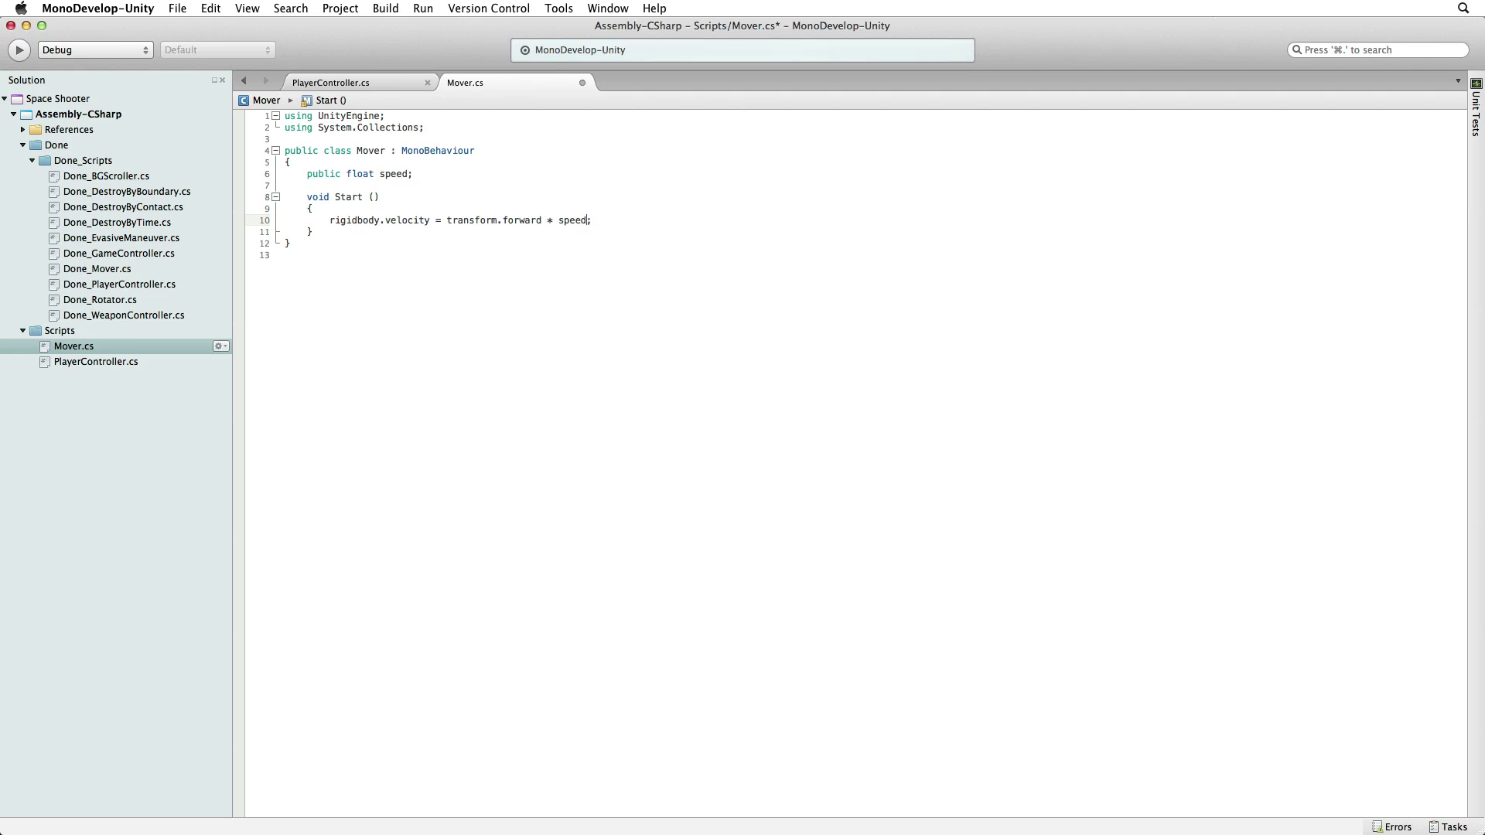
pyautogui.press('super+s')
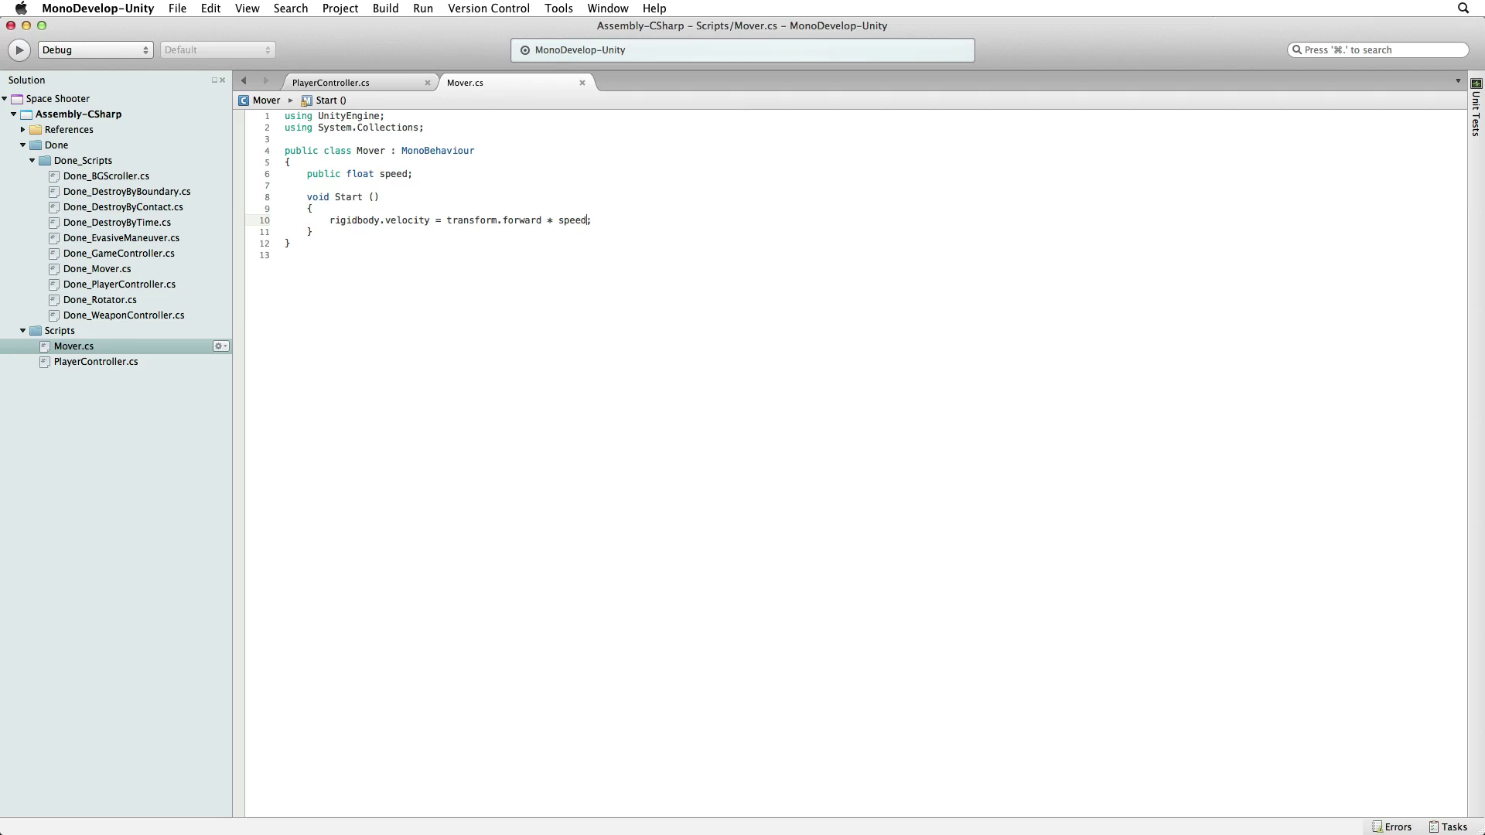
pyautogui.press('super+Tab')
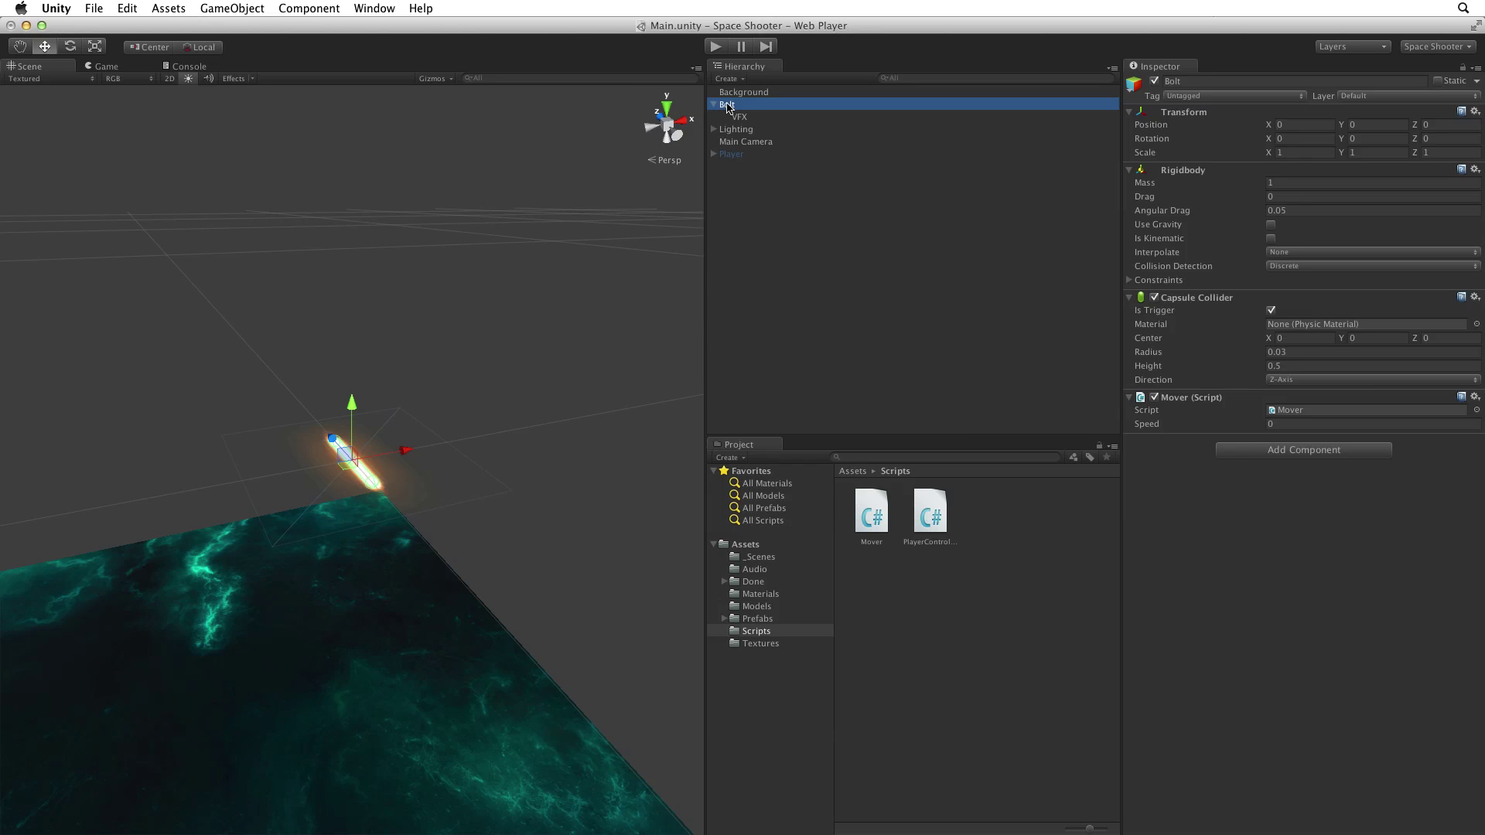
# Drag Bolt into Assets/Prefabs to create Bolt.prefab and enlarge its Inspector view
pyautogui.moveTo(730, 106); pyautogui.dragTo(764, 621)
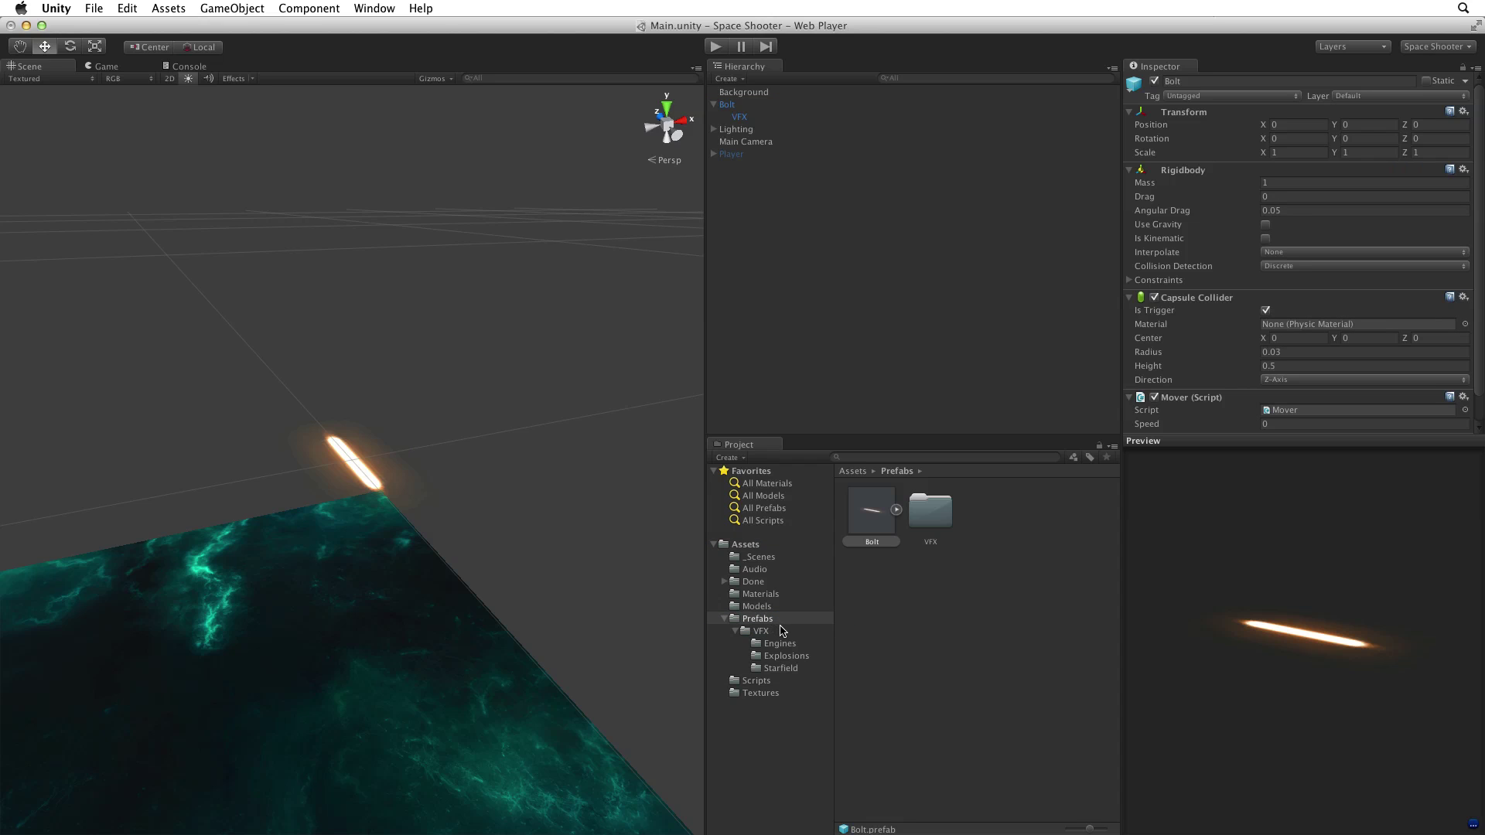
pyautogui.click(873, 517)
pyautogui.moveTo(1326, 439); pyautogui.dragTo(1209, 831)
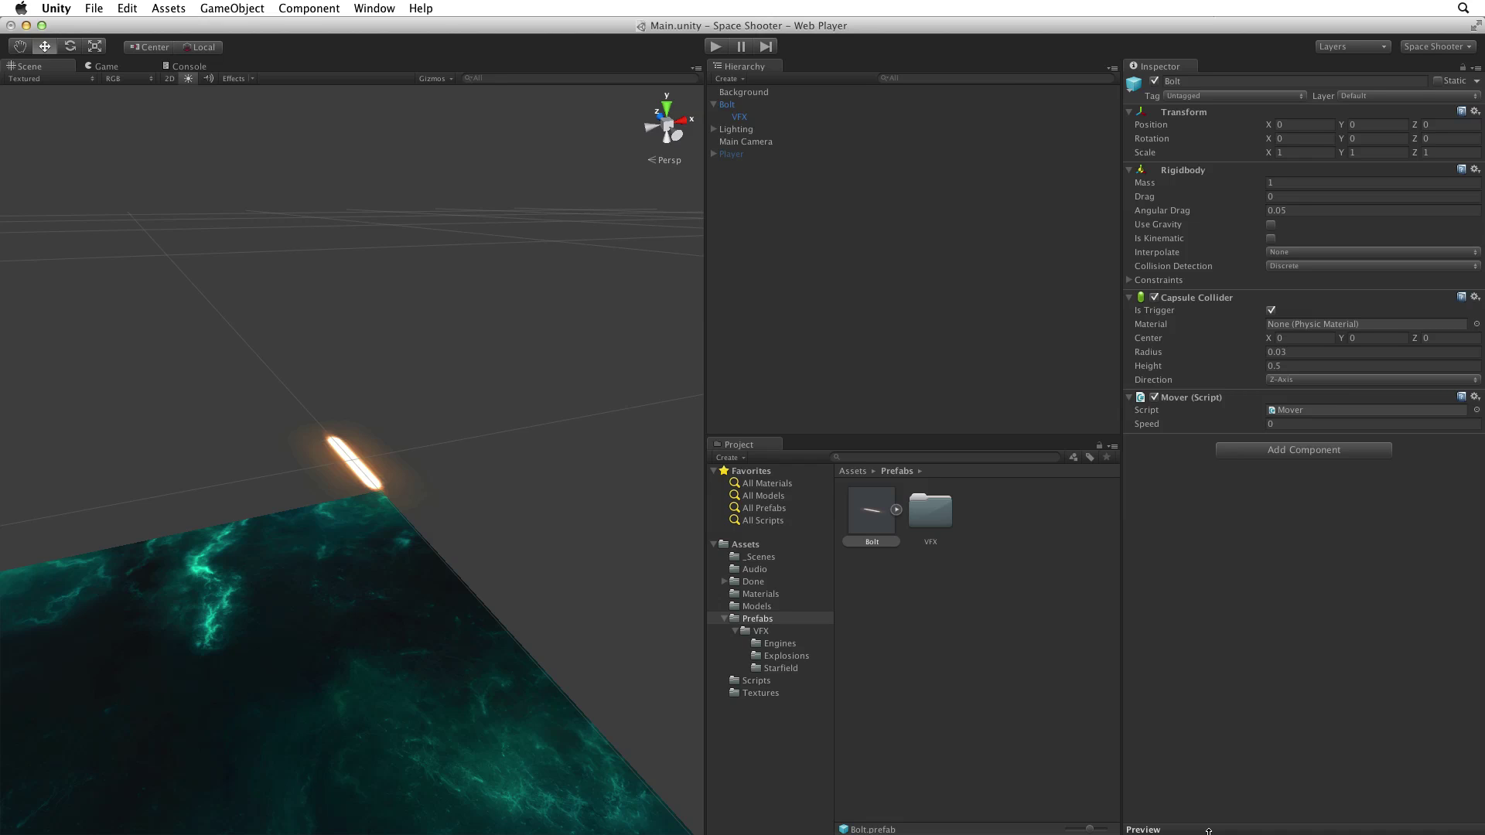
# Enter 20 as the Bolt prefab's Mover Speed, then delete the Bolt instance from the Hierarchy
pyautogui.click(1276, 424)
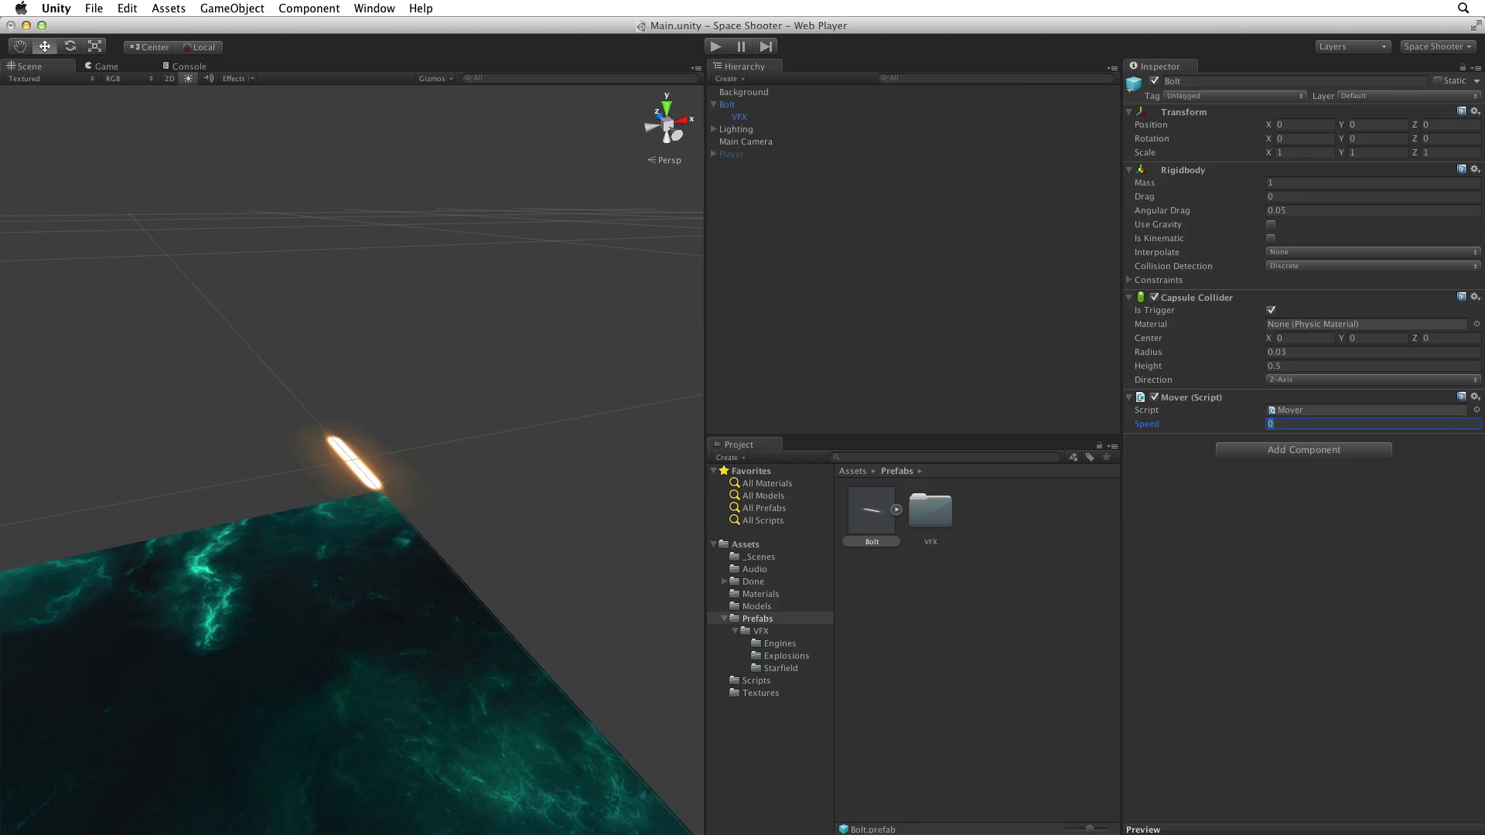
pyautogui.write('20')
pyautogui.click(744, 104)
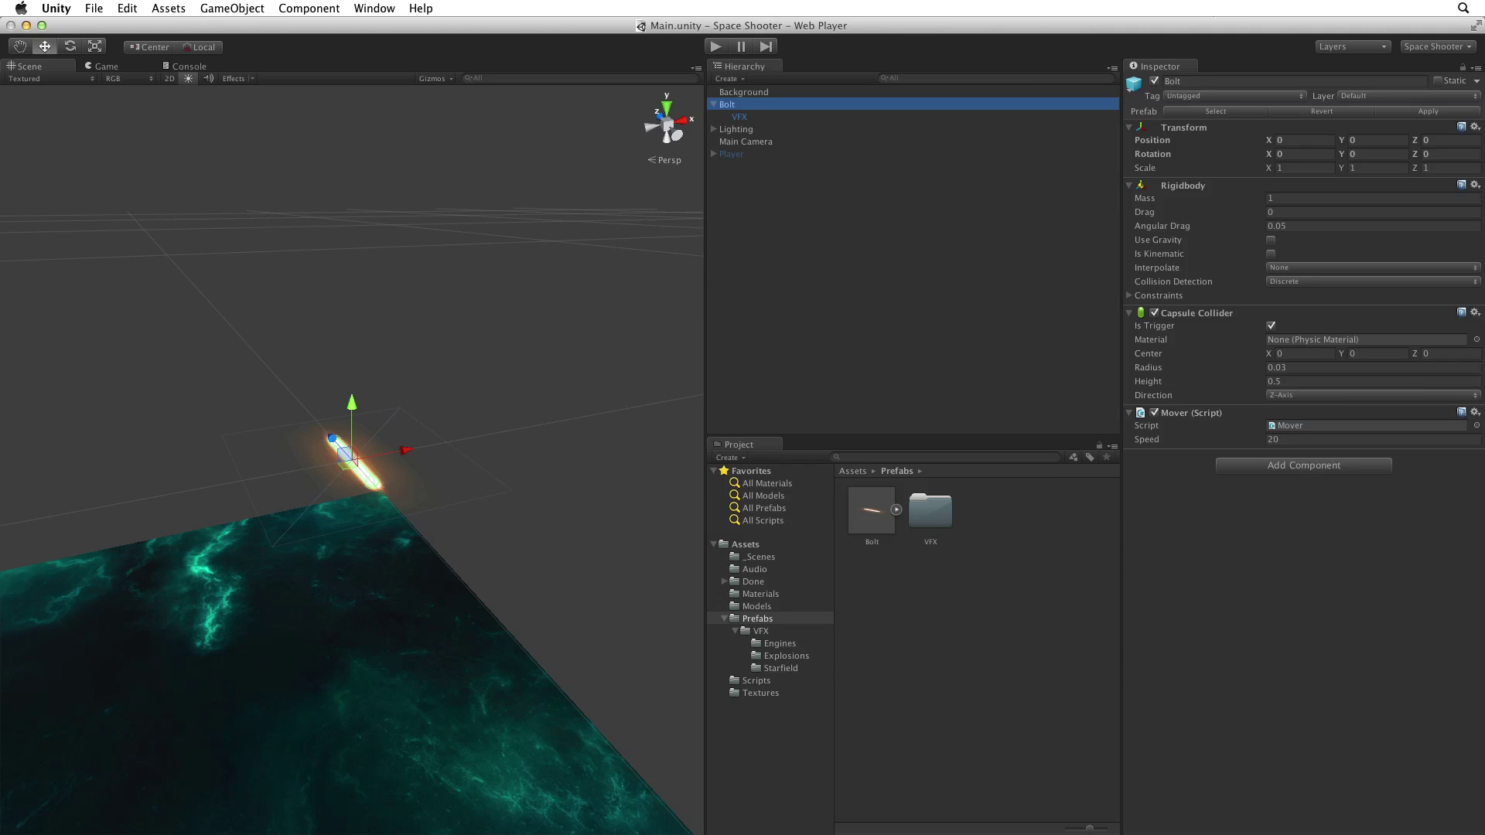
pyautogui.press('super+BackSpace')
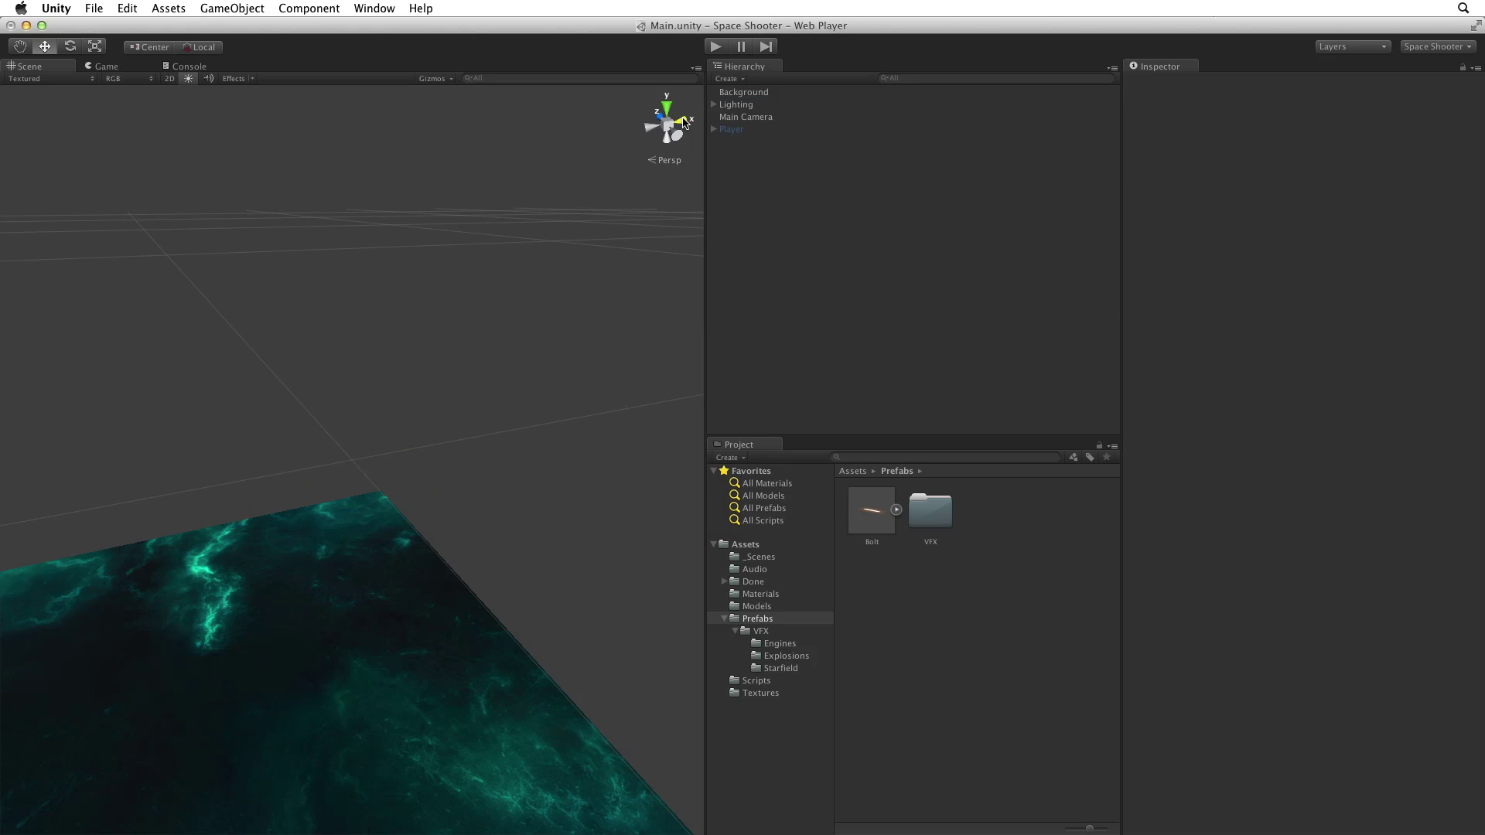
# In the Game view, run play mode, drop four Bolt prefabs in to watch them fly upward, then stop
pyautogui.click(103, 67)
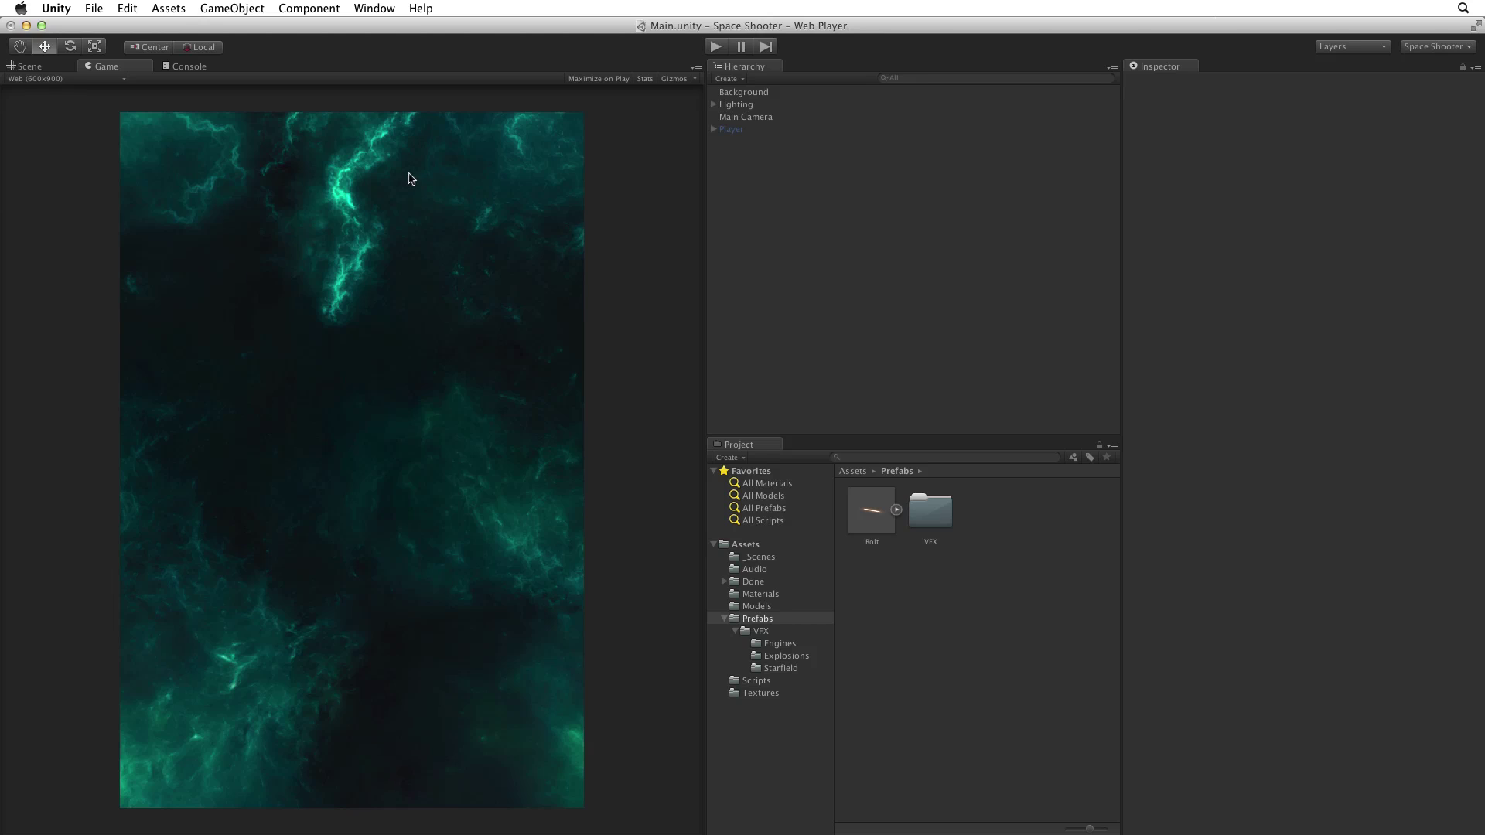
pyautogui.press('super+p')
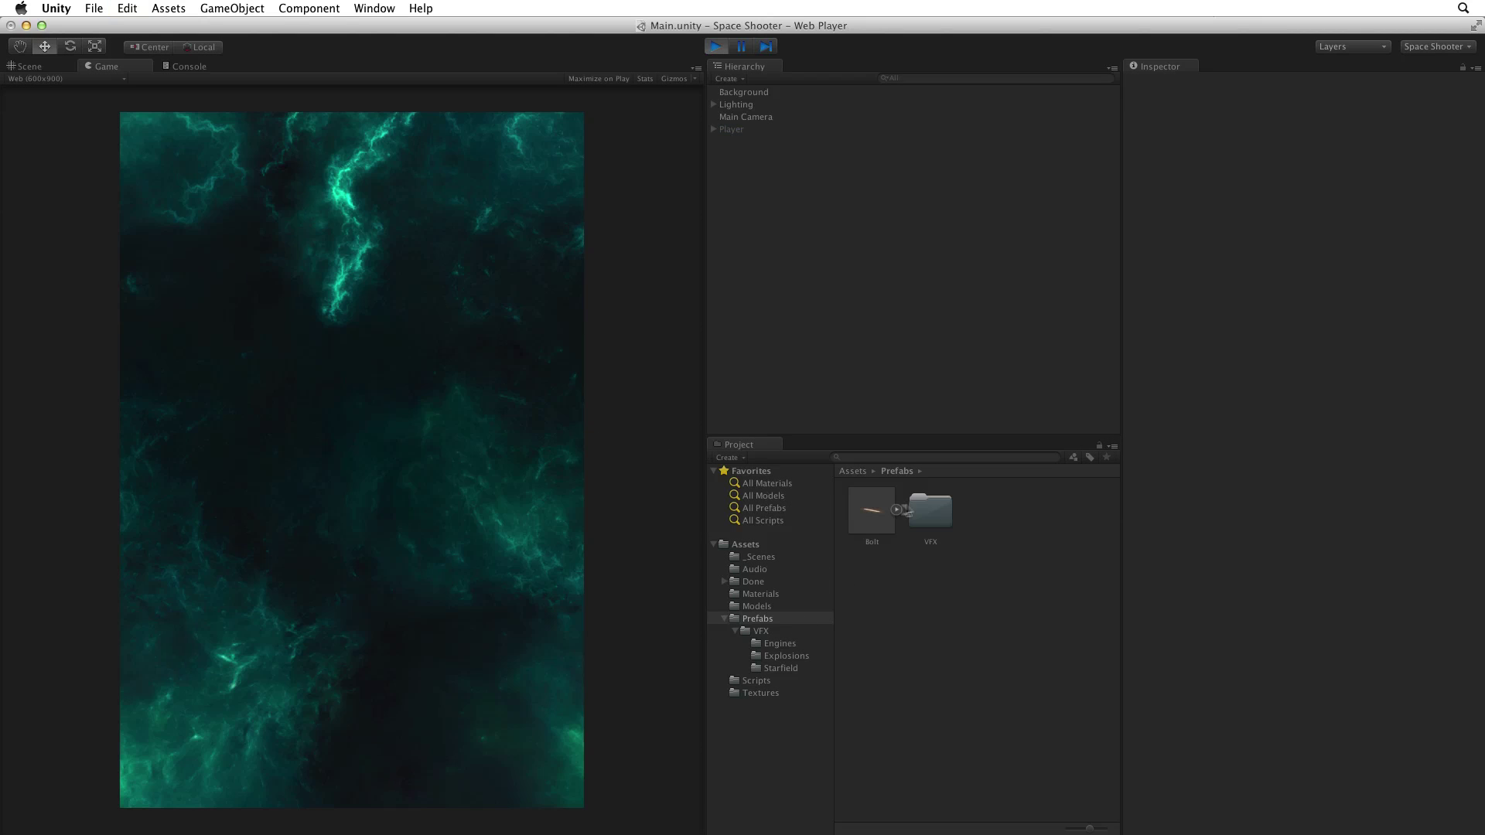
pyautogui.moveTo(870, 506); pyautogui.dragTo(894, 398)
pyautogui.moveTo(872, 508); pyautogui.dragTo(885, 385)
pyautogui.moveTo(870, 510); pyautogui.dragTo(899, 384)
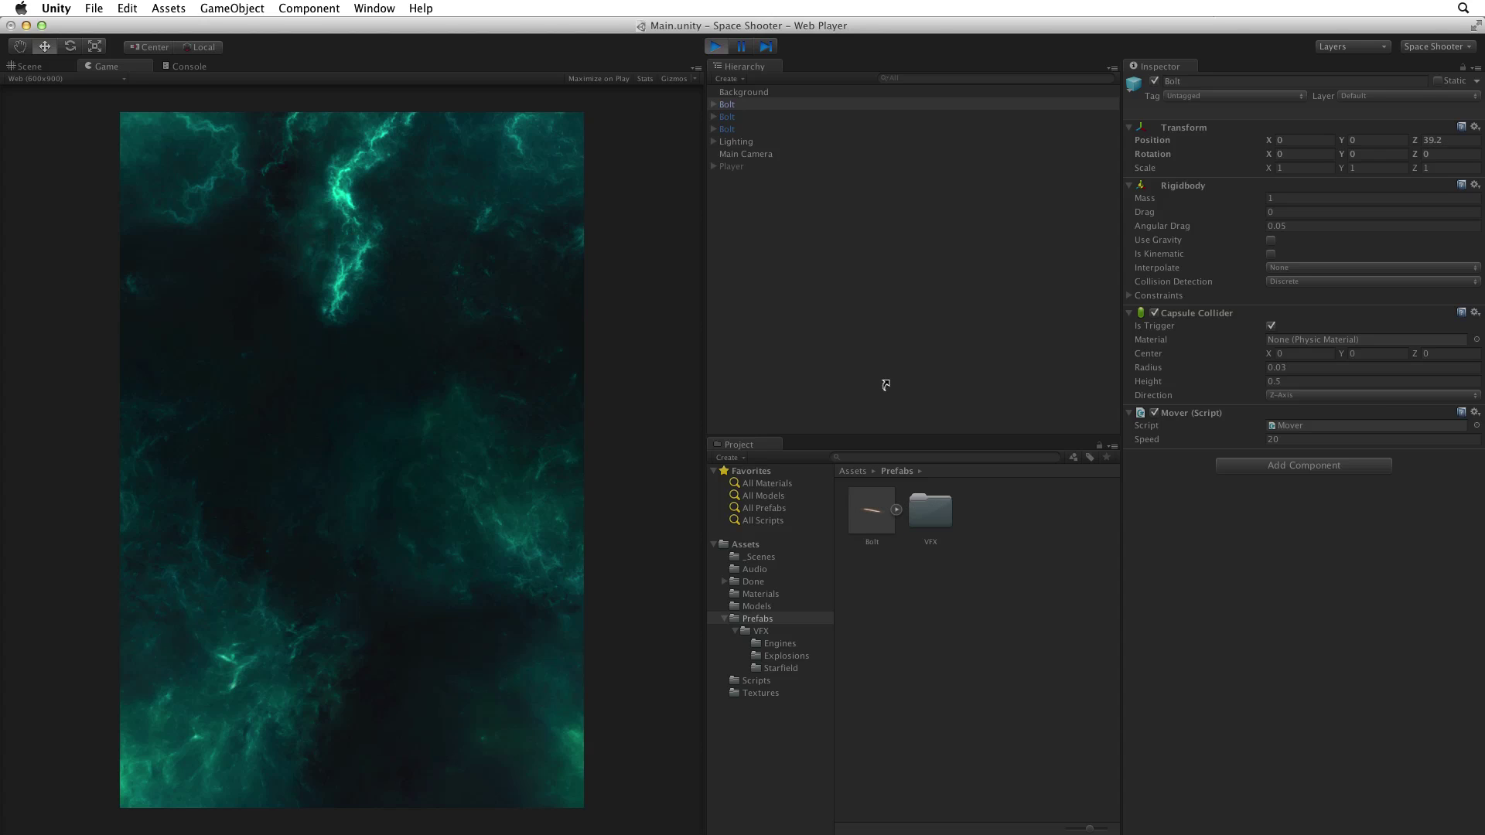
pyautogui.moveTo(859, 506); pyautogui.dragTo(897, 356)
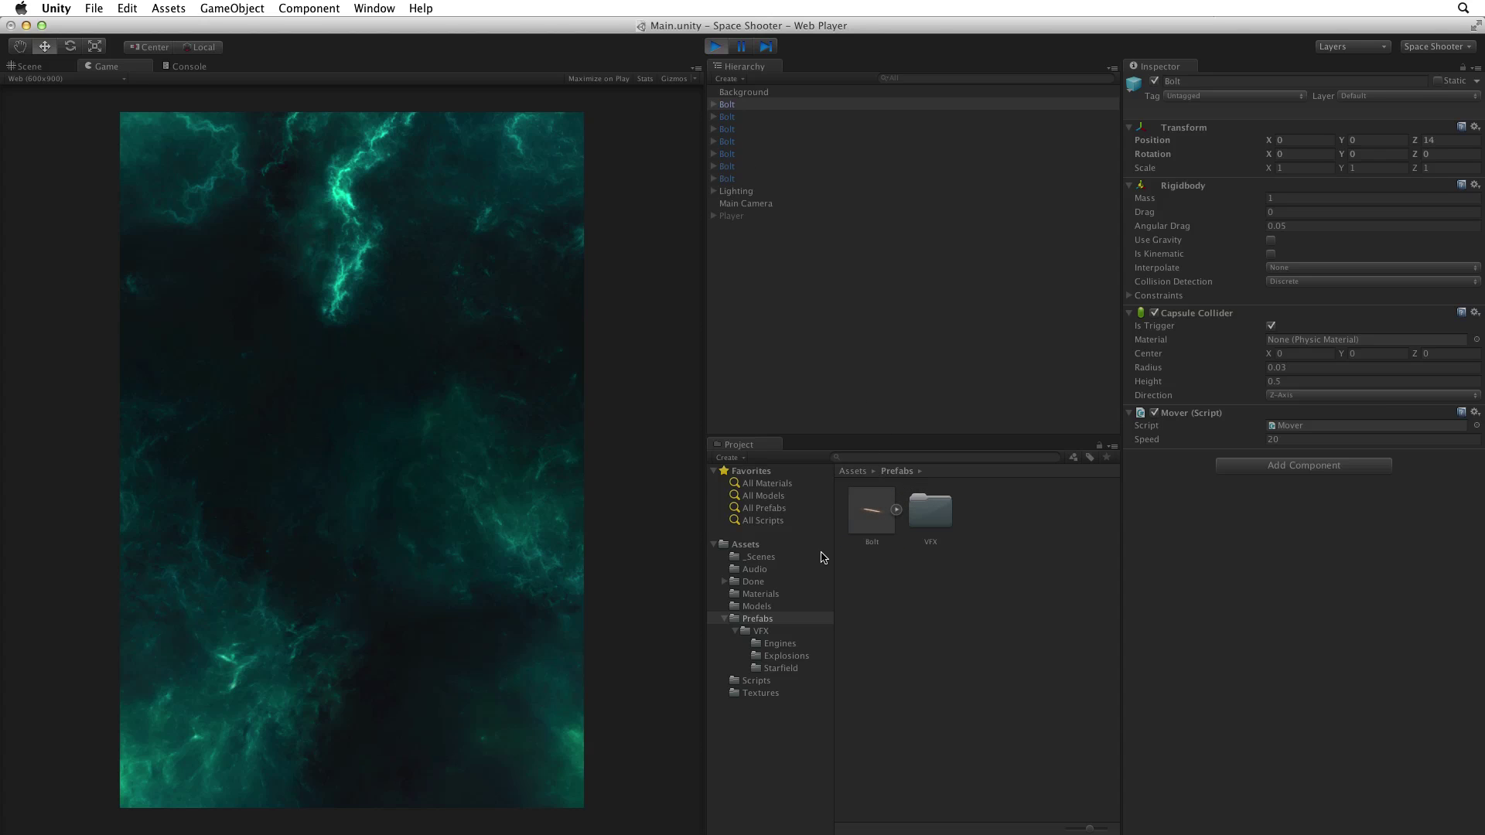
pyautogui.press('super+p')
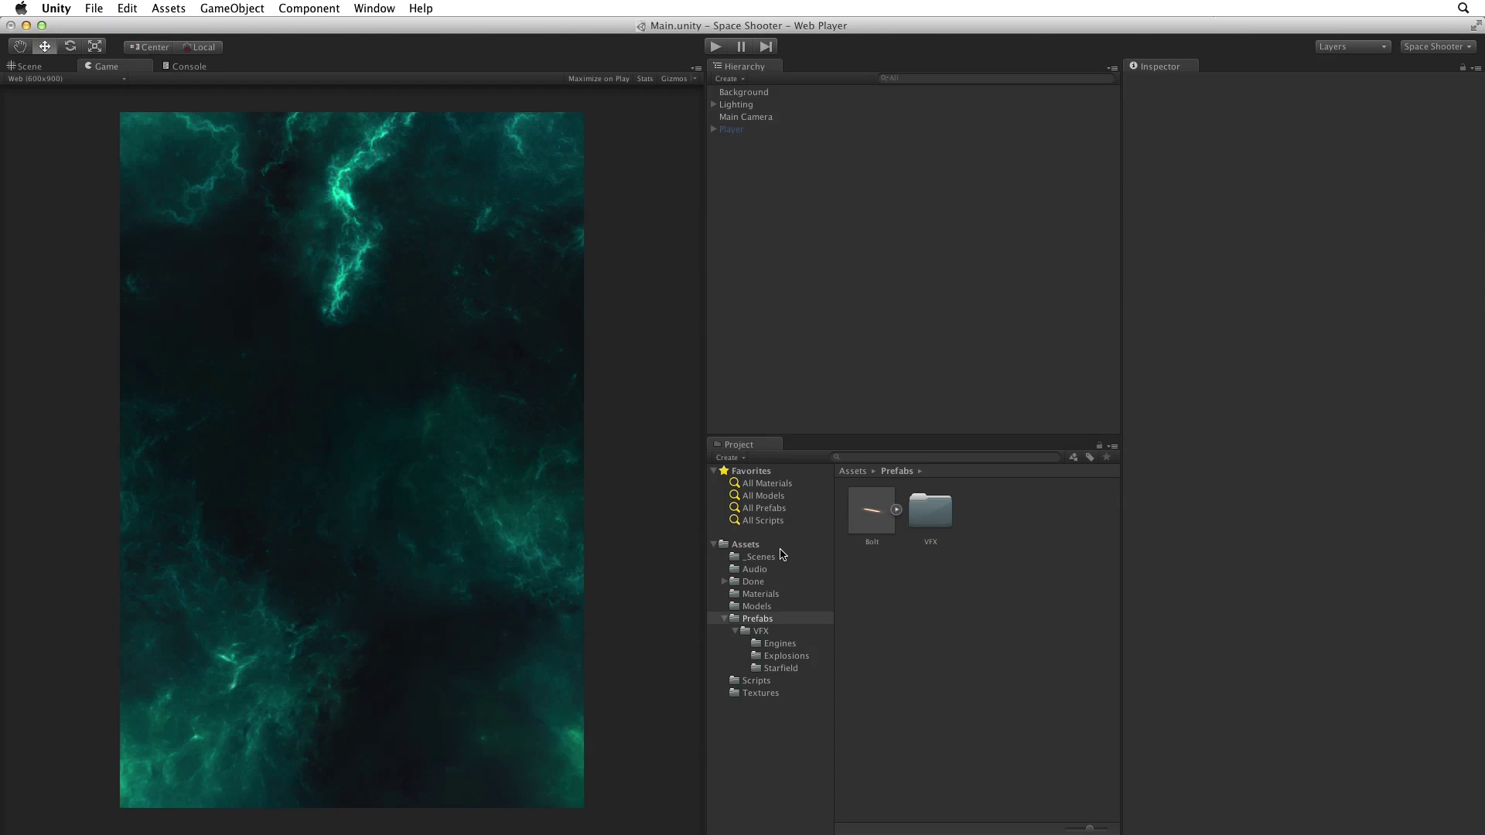